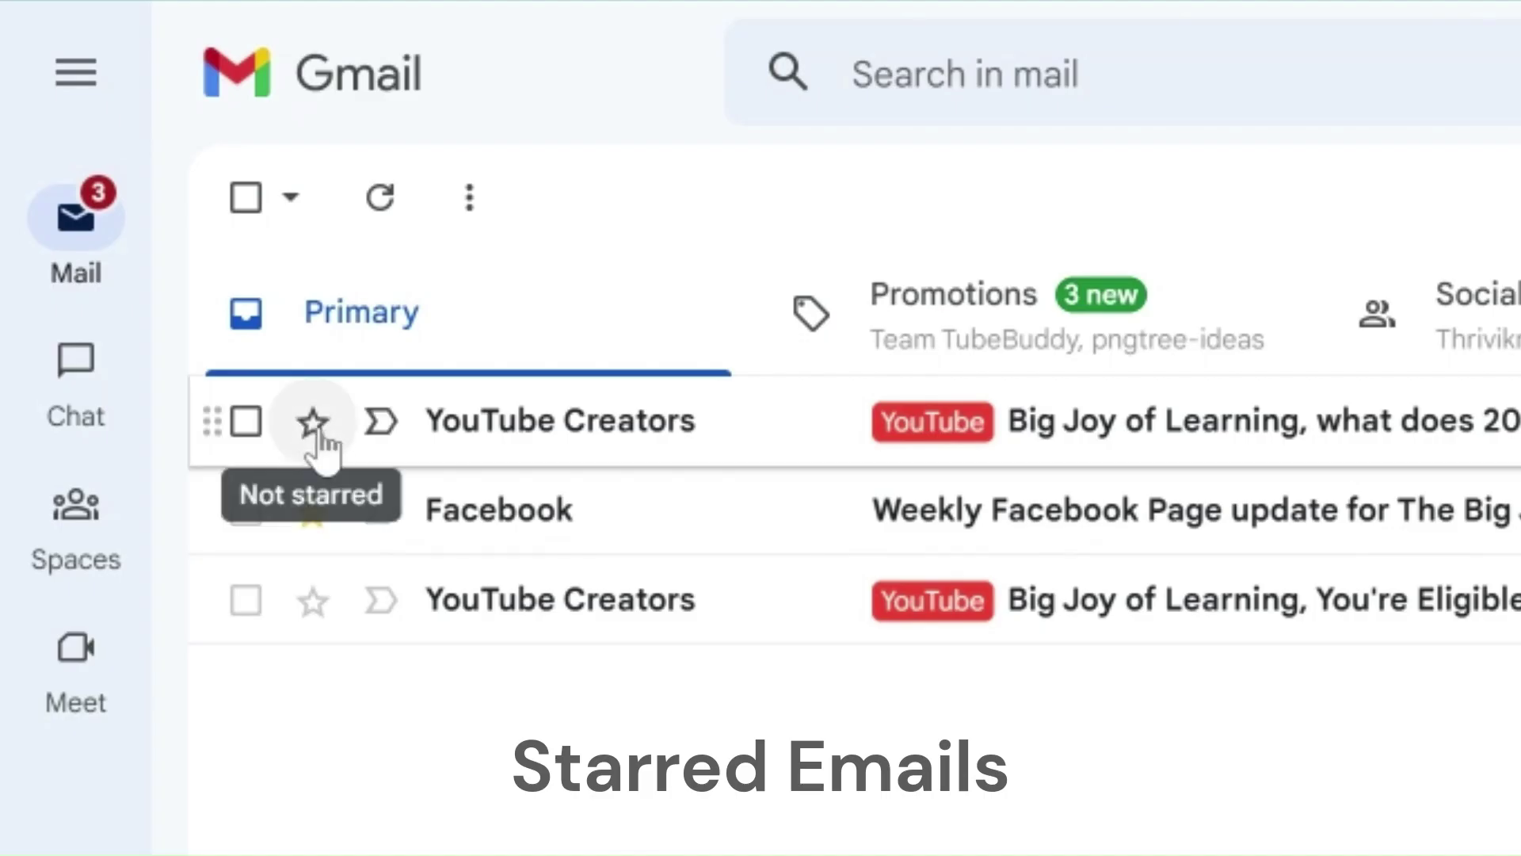
Step: Star both YouTube Creators emails, then open the first one and toggle its star
left_click(321, 431)
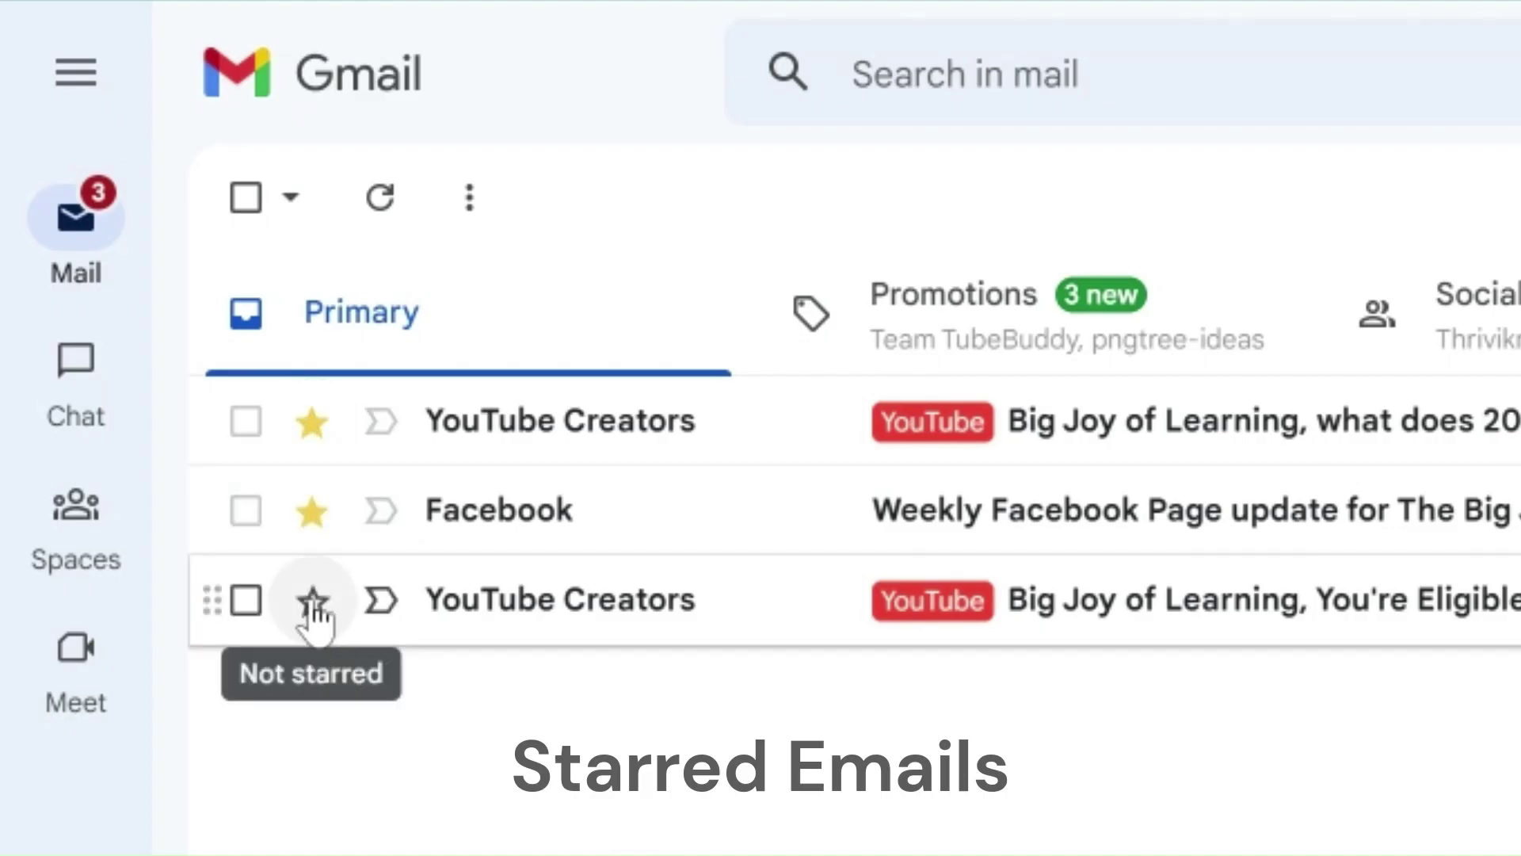
left_click(311, 604)
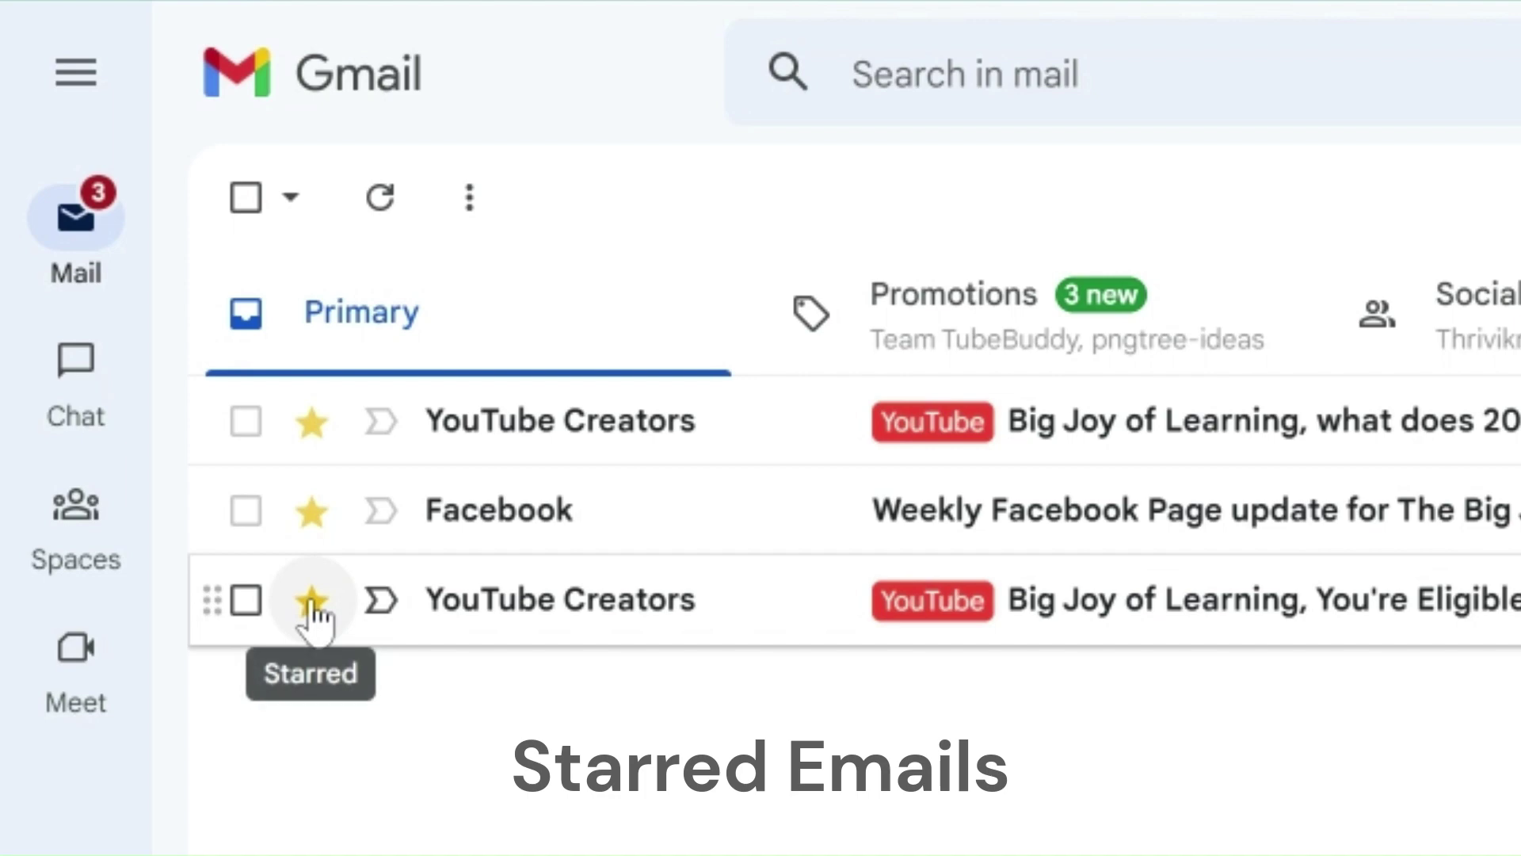
left_click(660, 432)
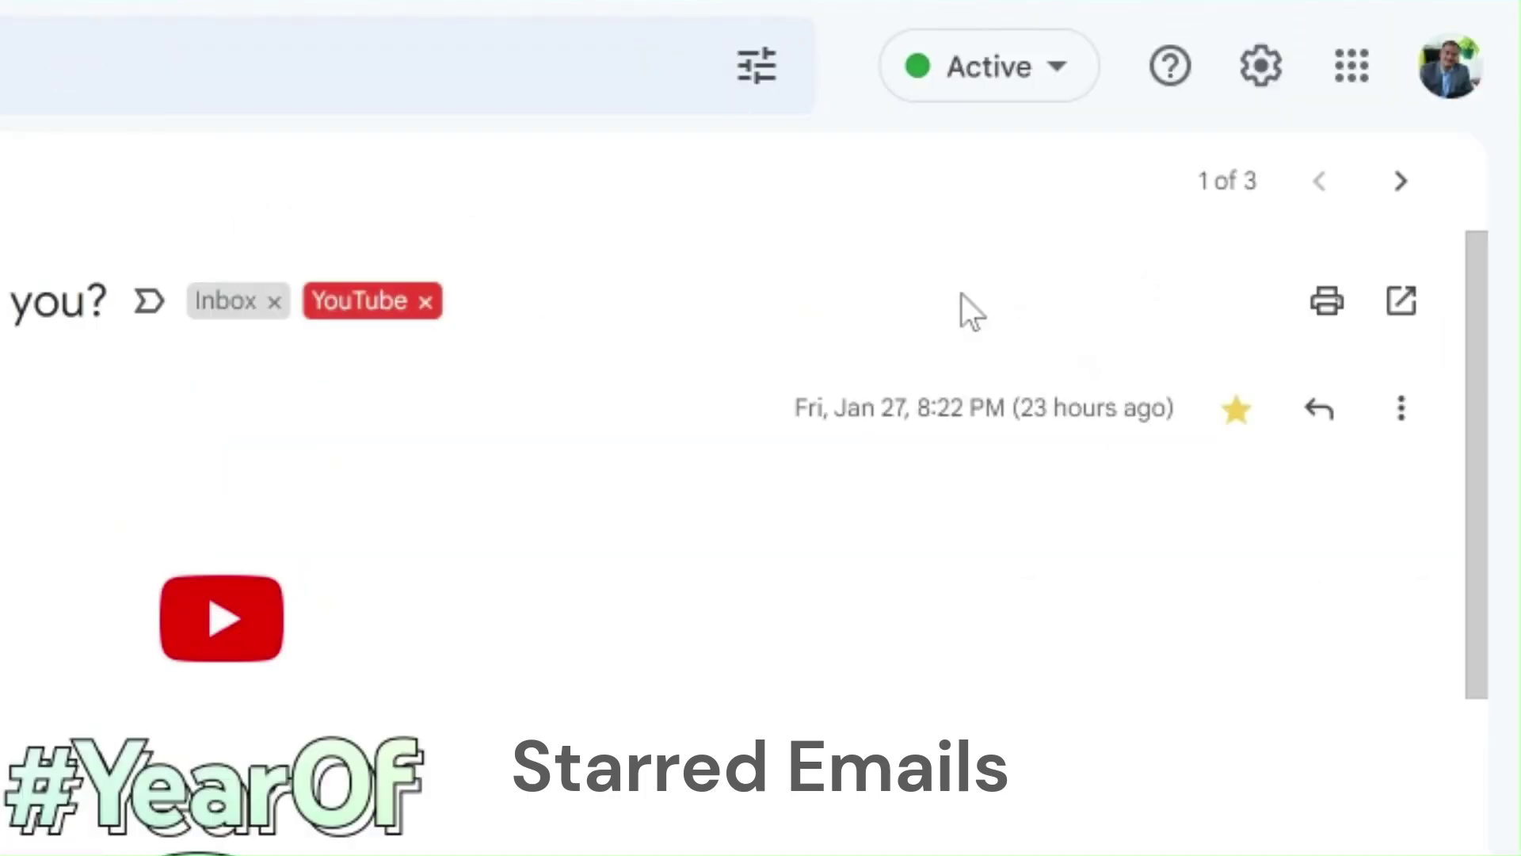
left_click(1234, 410)
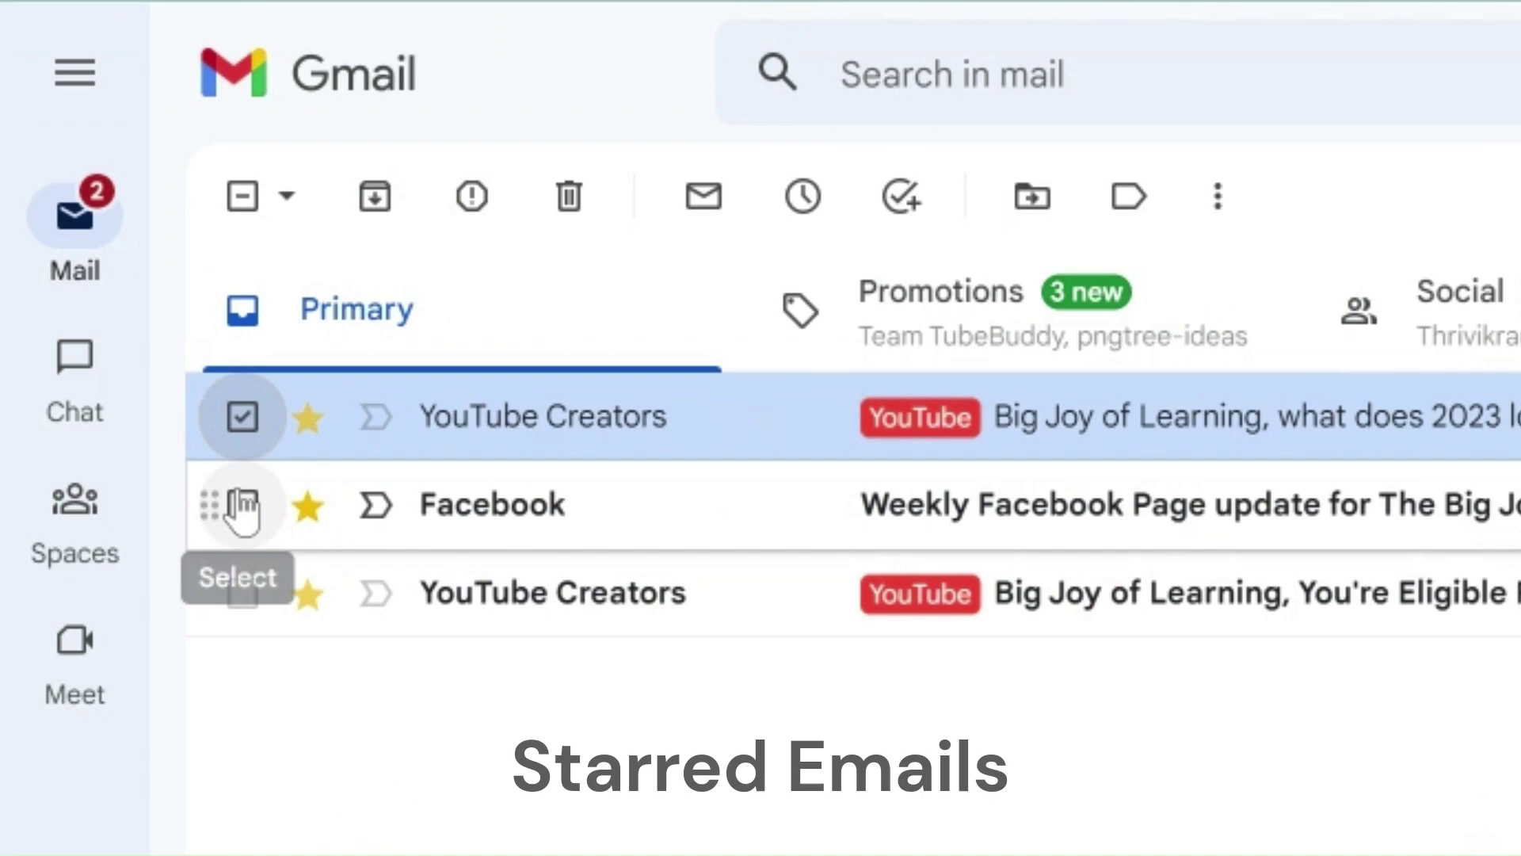
Step: With Facebook and both YouTube Creators emails selected, remove all three stars, then add them back
left_click(242, 505)
left_click(242, 593)
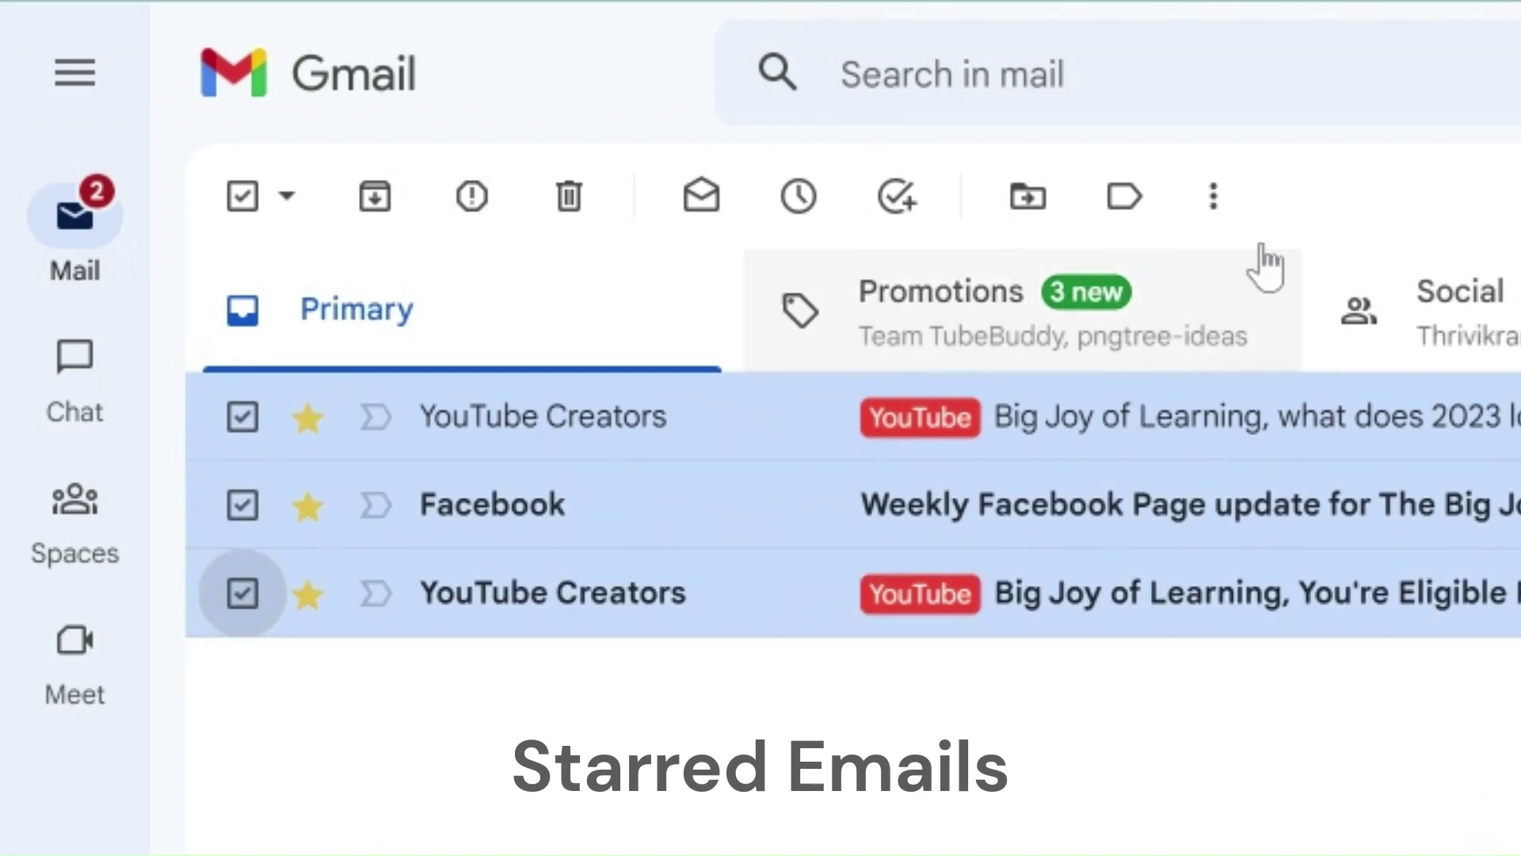
left_click(1216, 200)
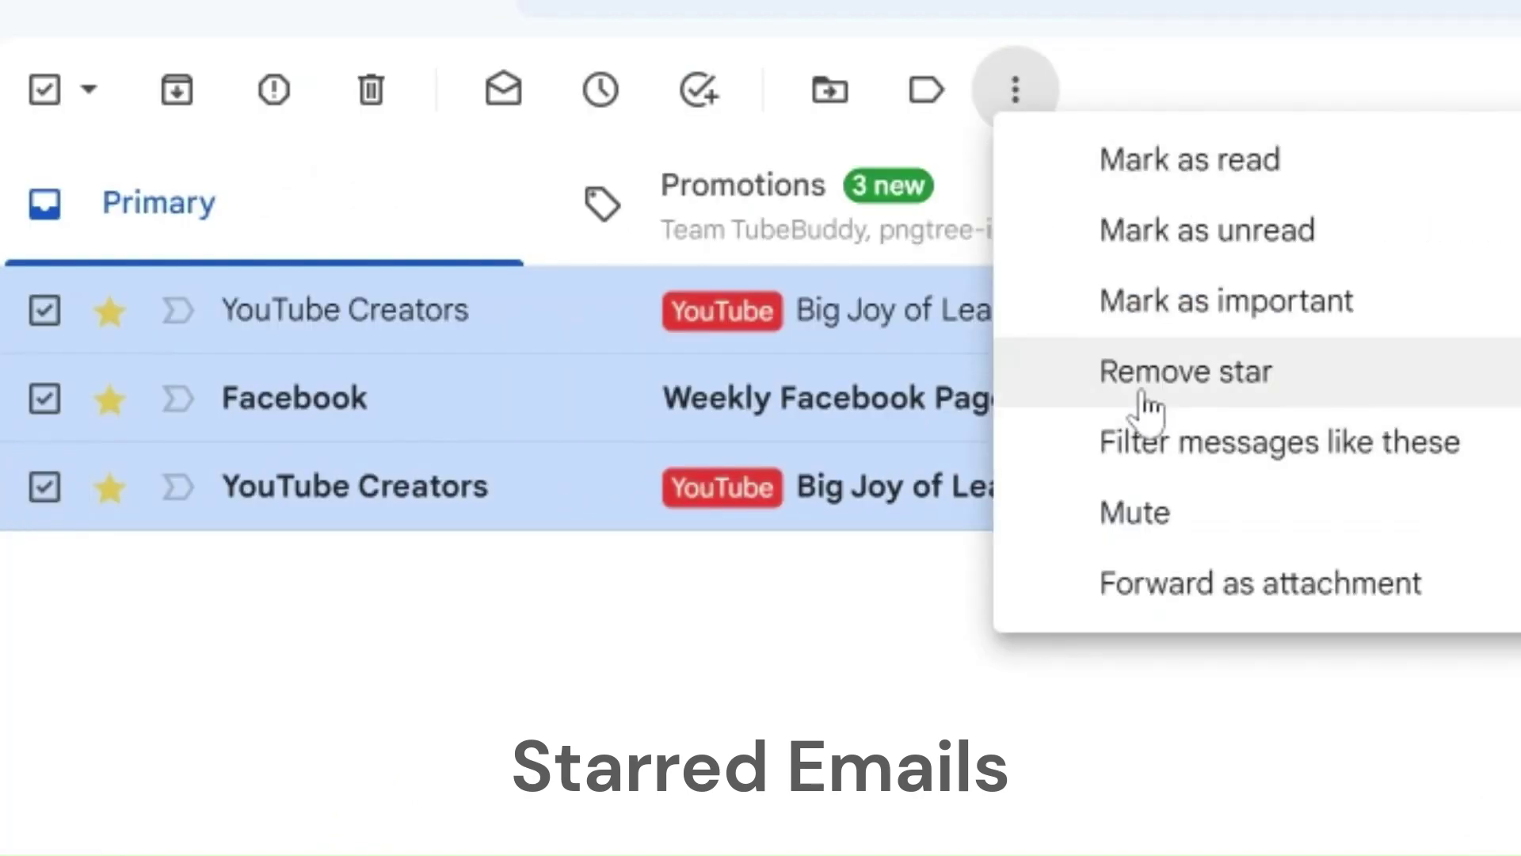
left_click(1208, 376)
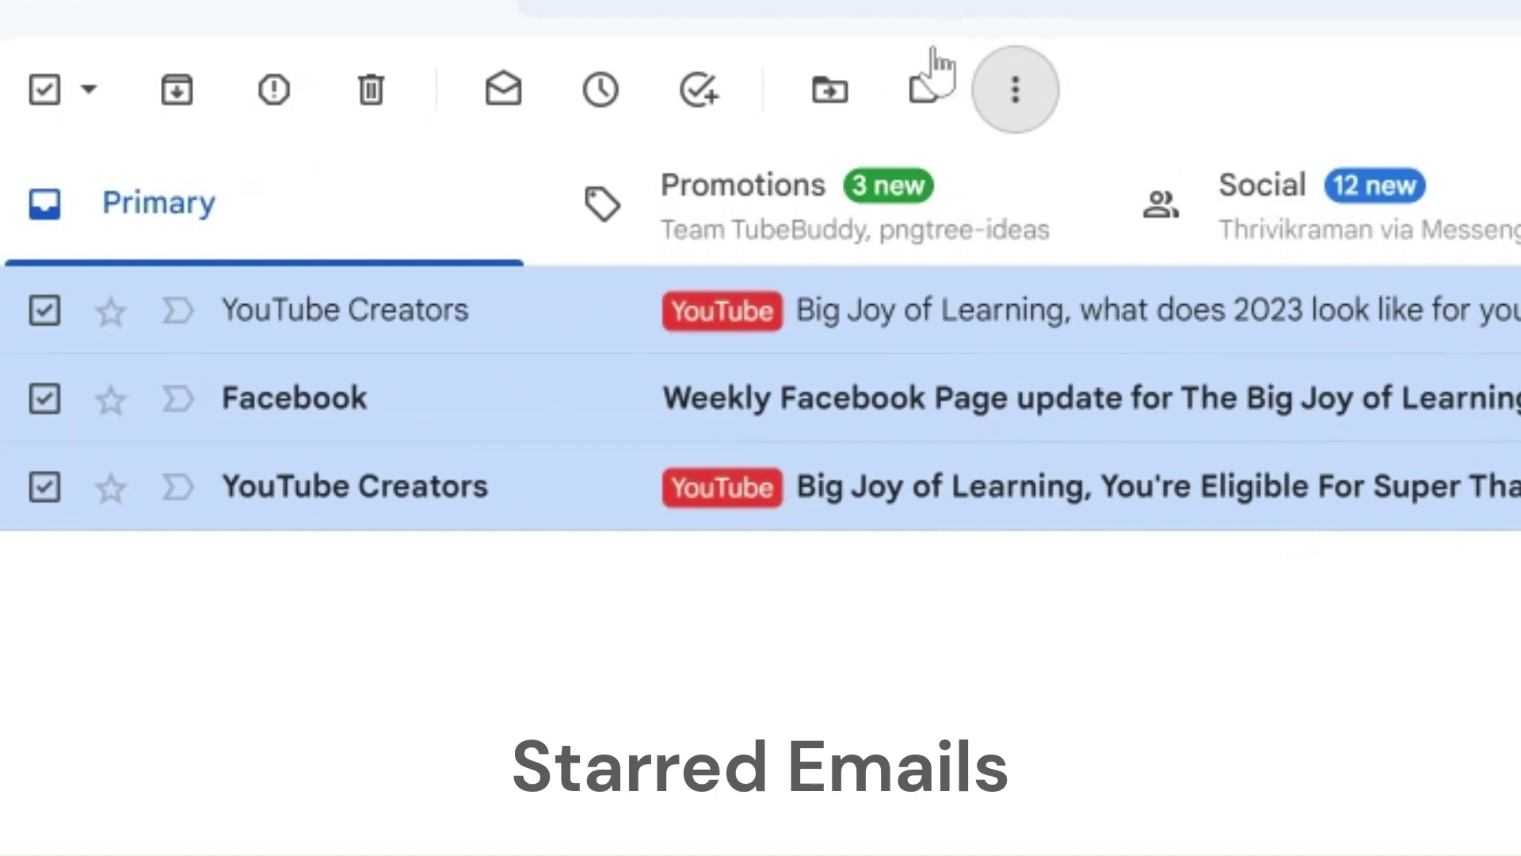
left_click(999, 88)
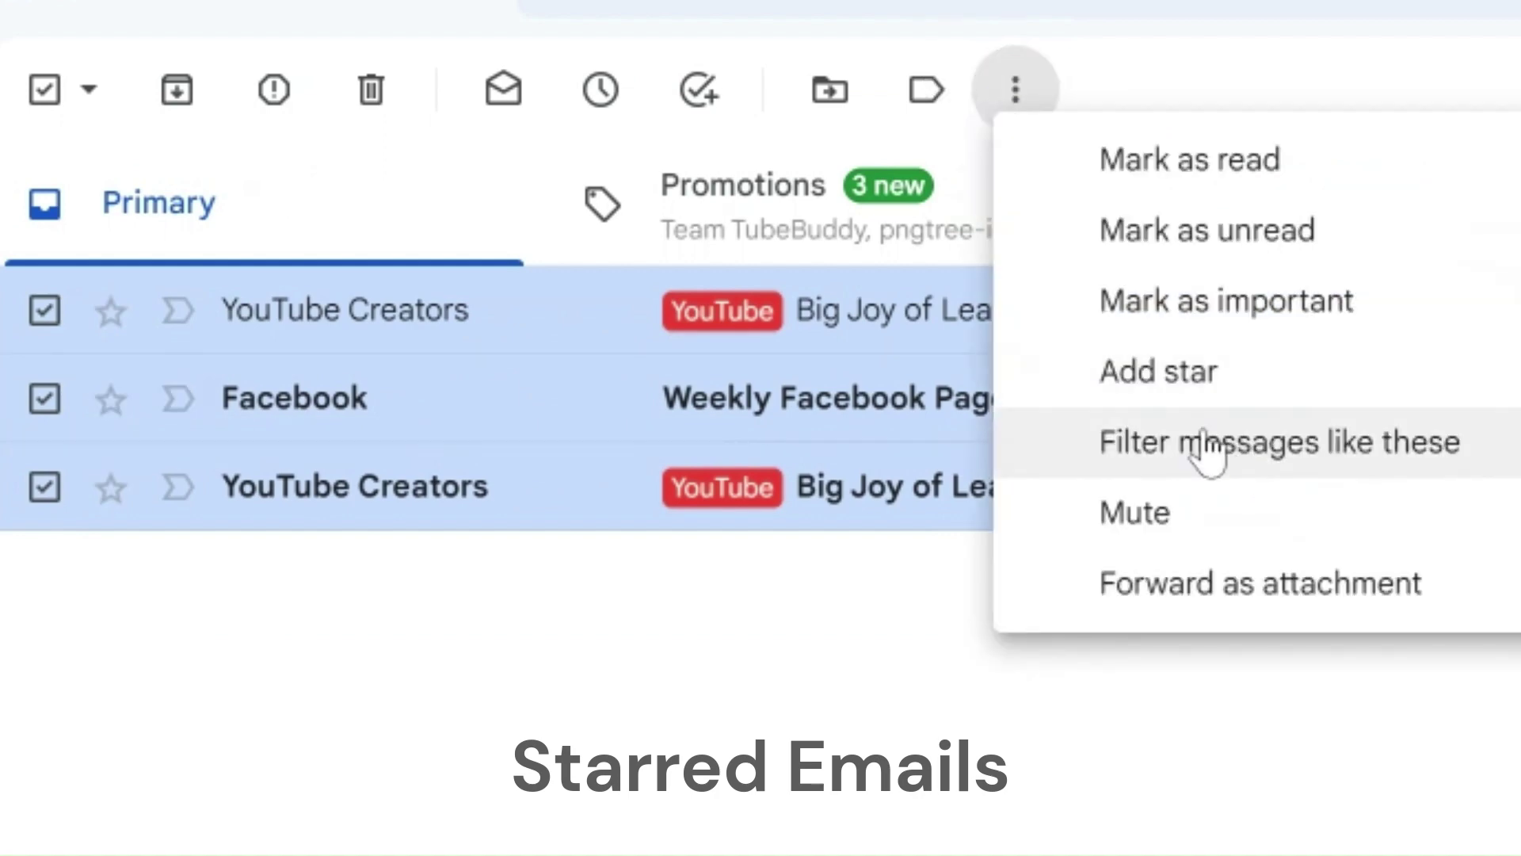
left_click(1197, 379)
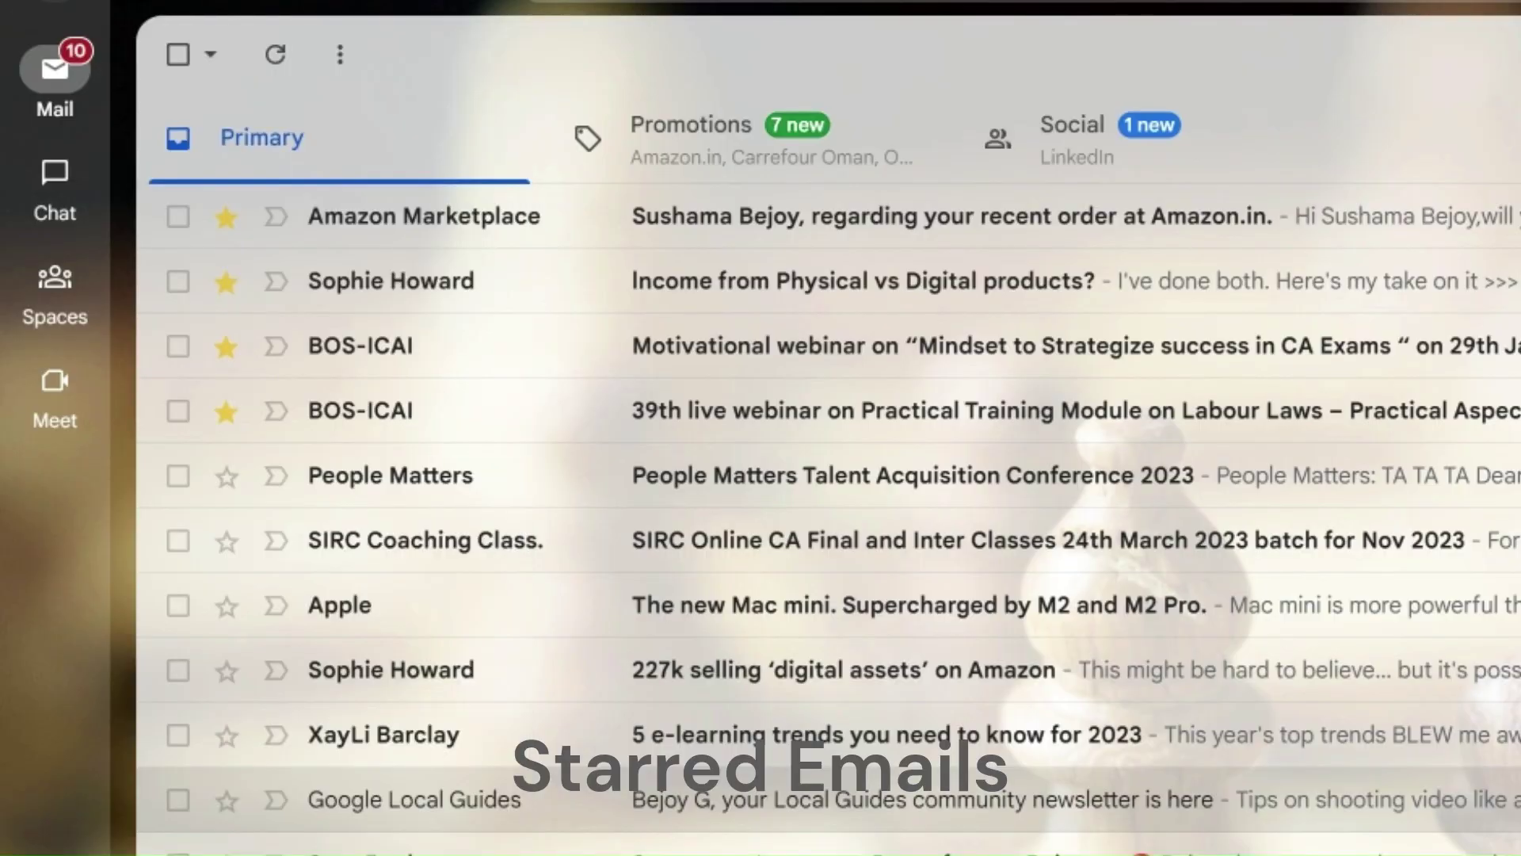
Step: Open the Starred folder from the sidebar's More section
mouse_move(272, 137)
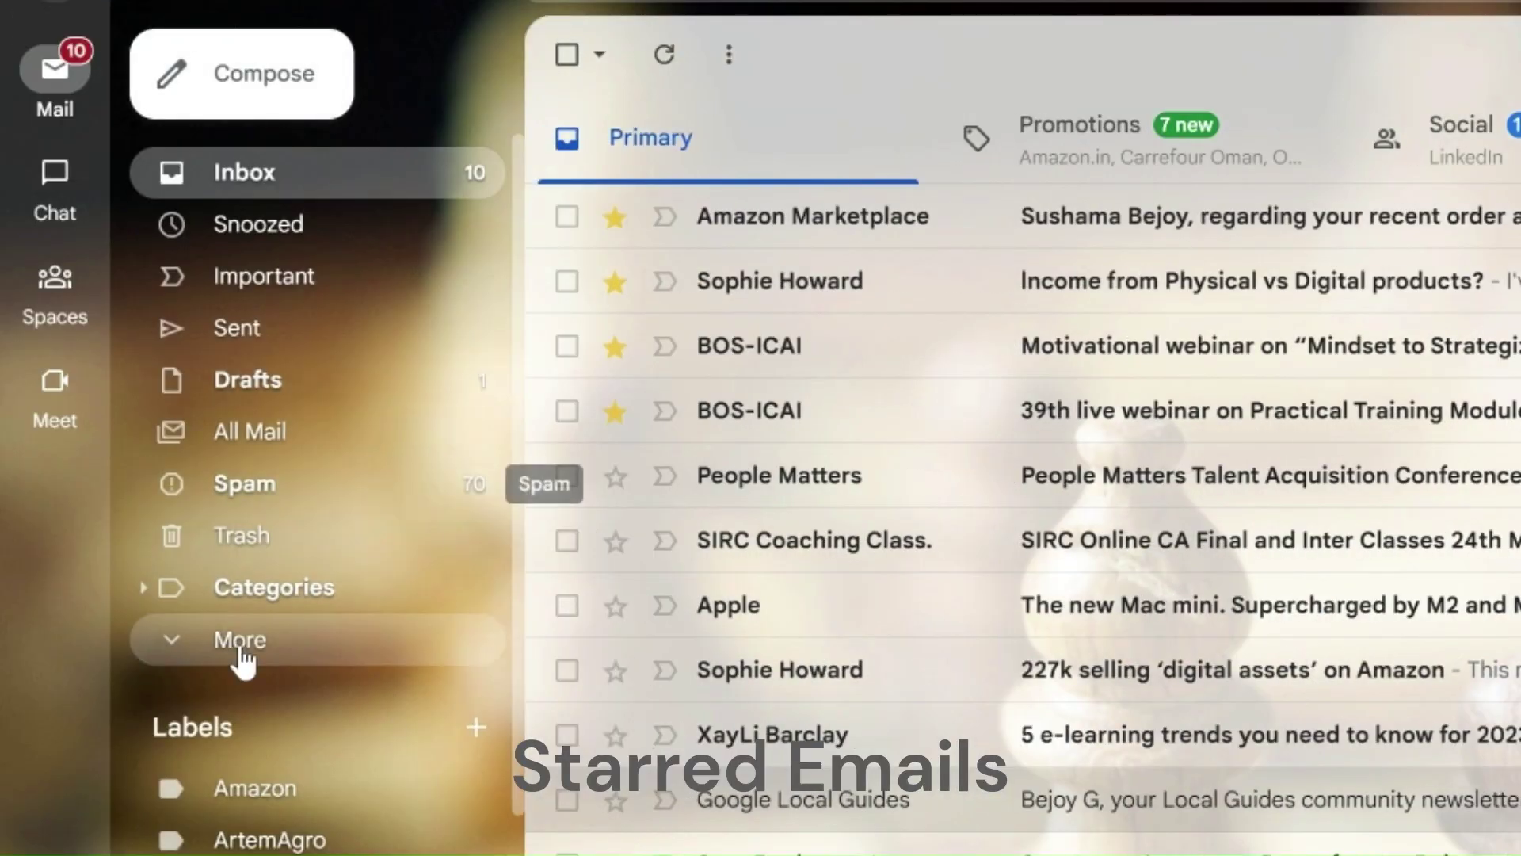
left_click(240, 652)
left_click(252, 591)
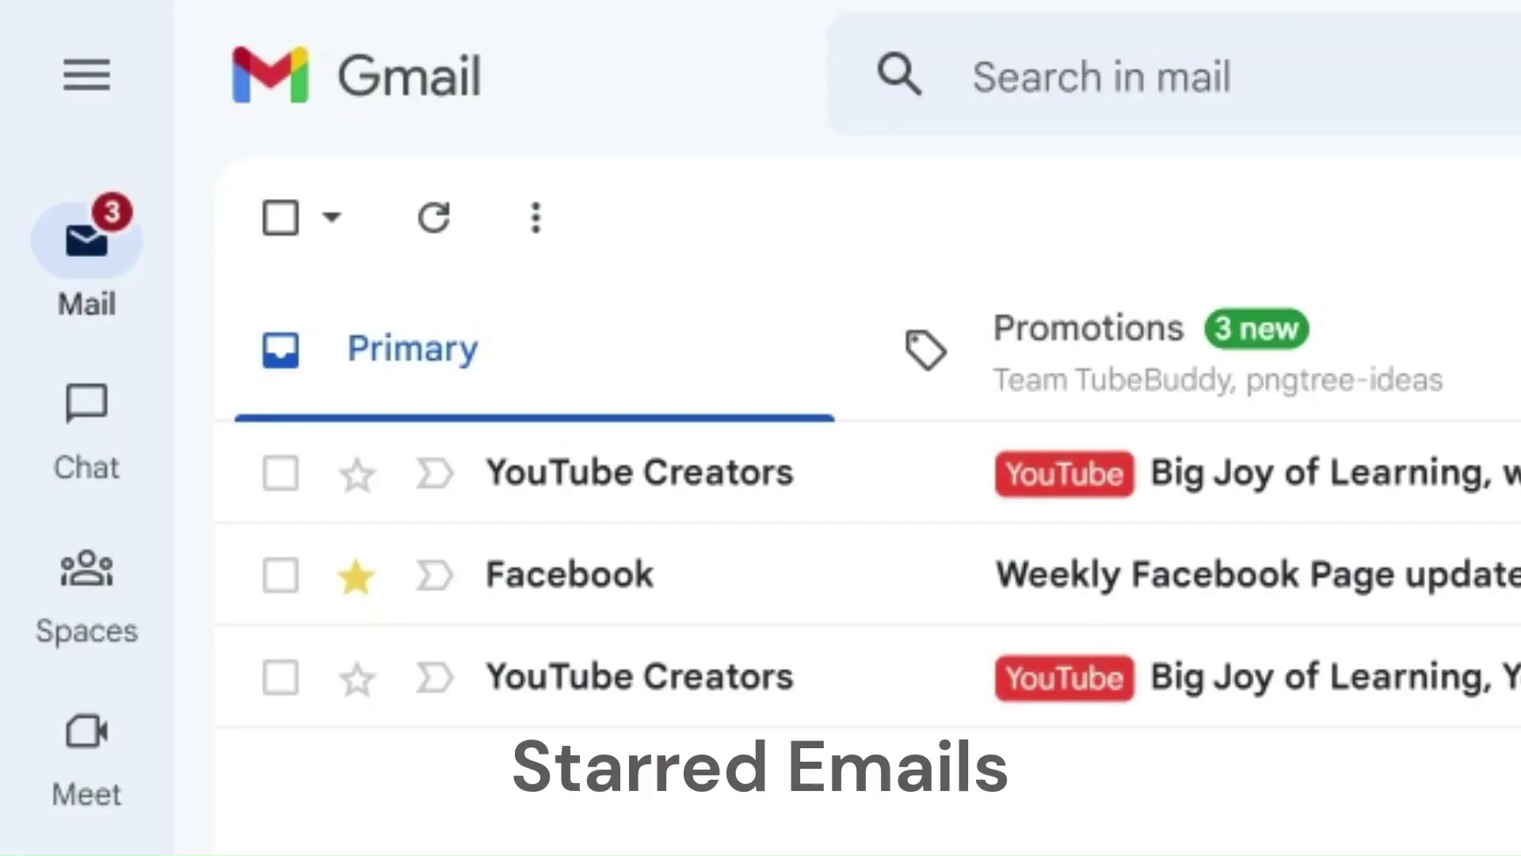
Step: Star both YouTube Creators emails there and open the first one
left_click(358, 478)
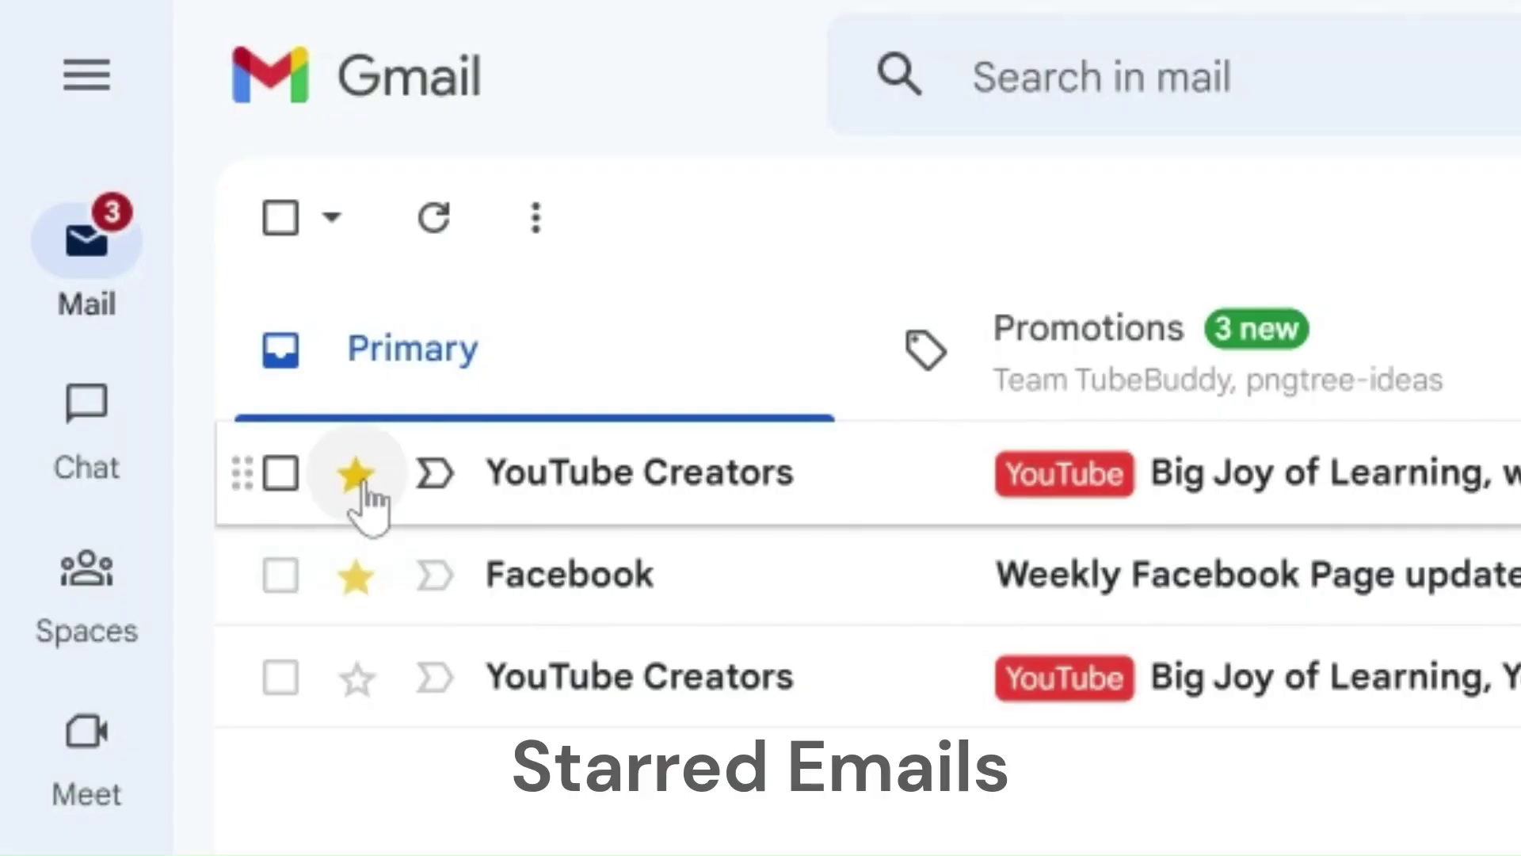
left_click(356, 680)
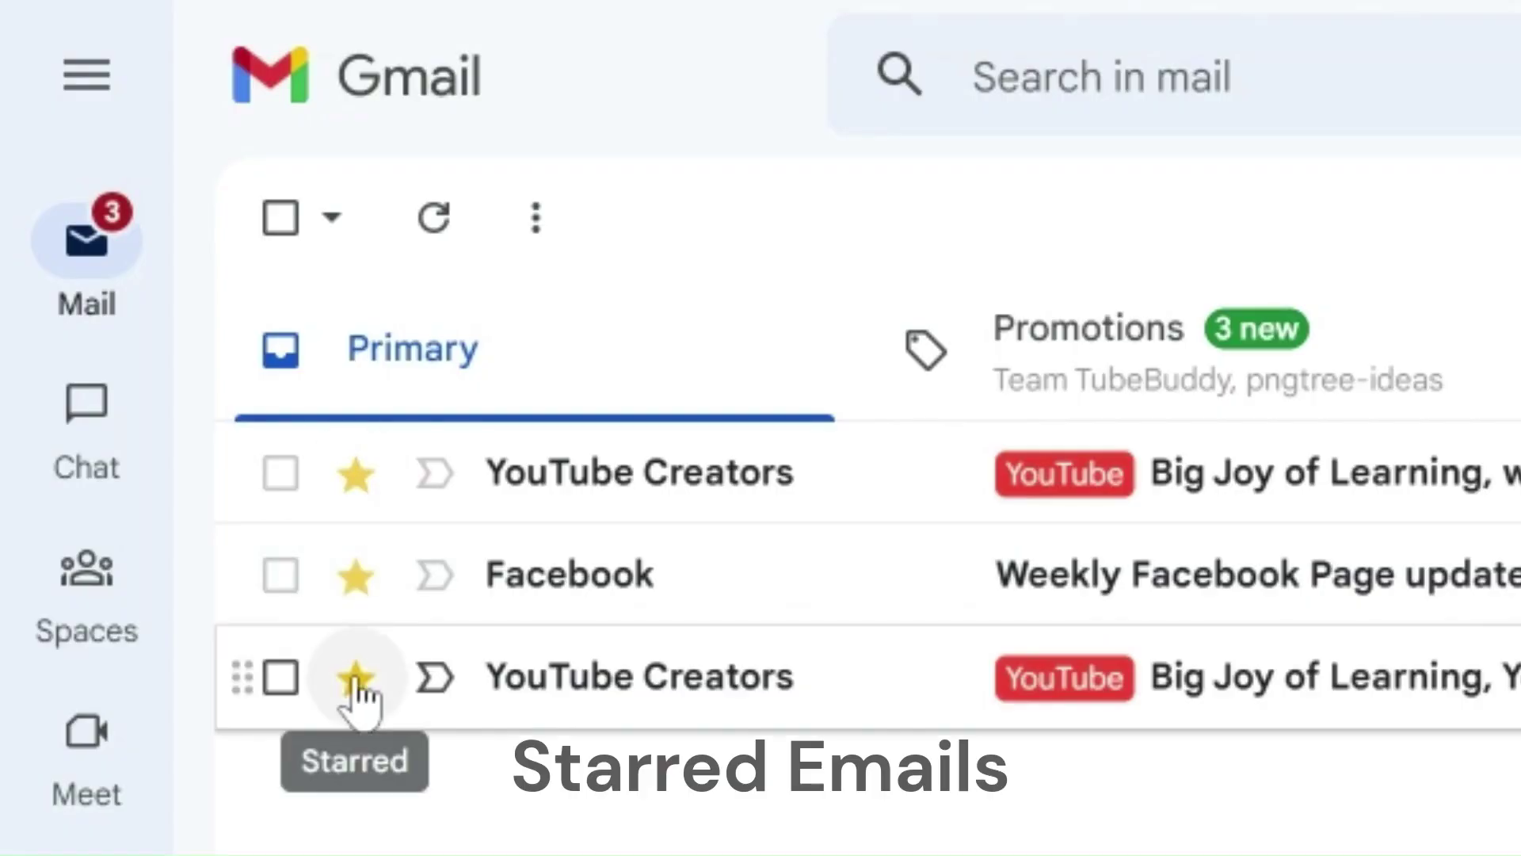
left_click(741, 468)
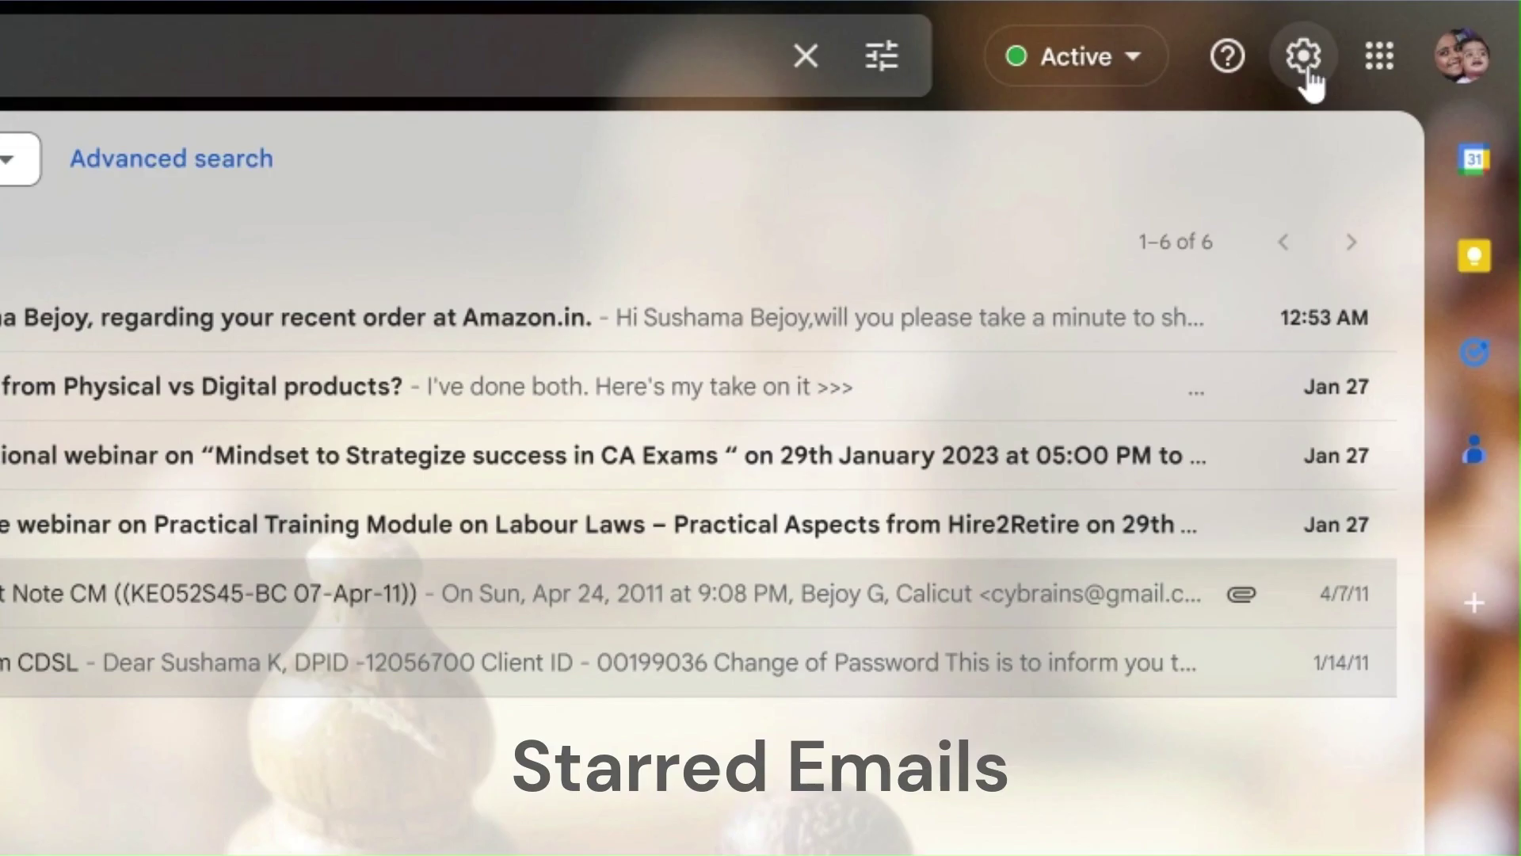
Step: In the full settings, set Stars to 'all stars' and save the changes
left_click(1312, 70)
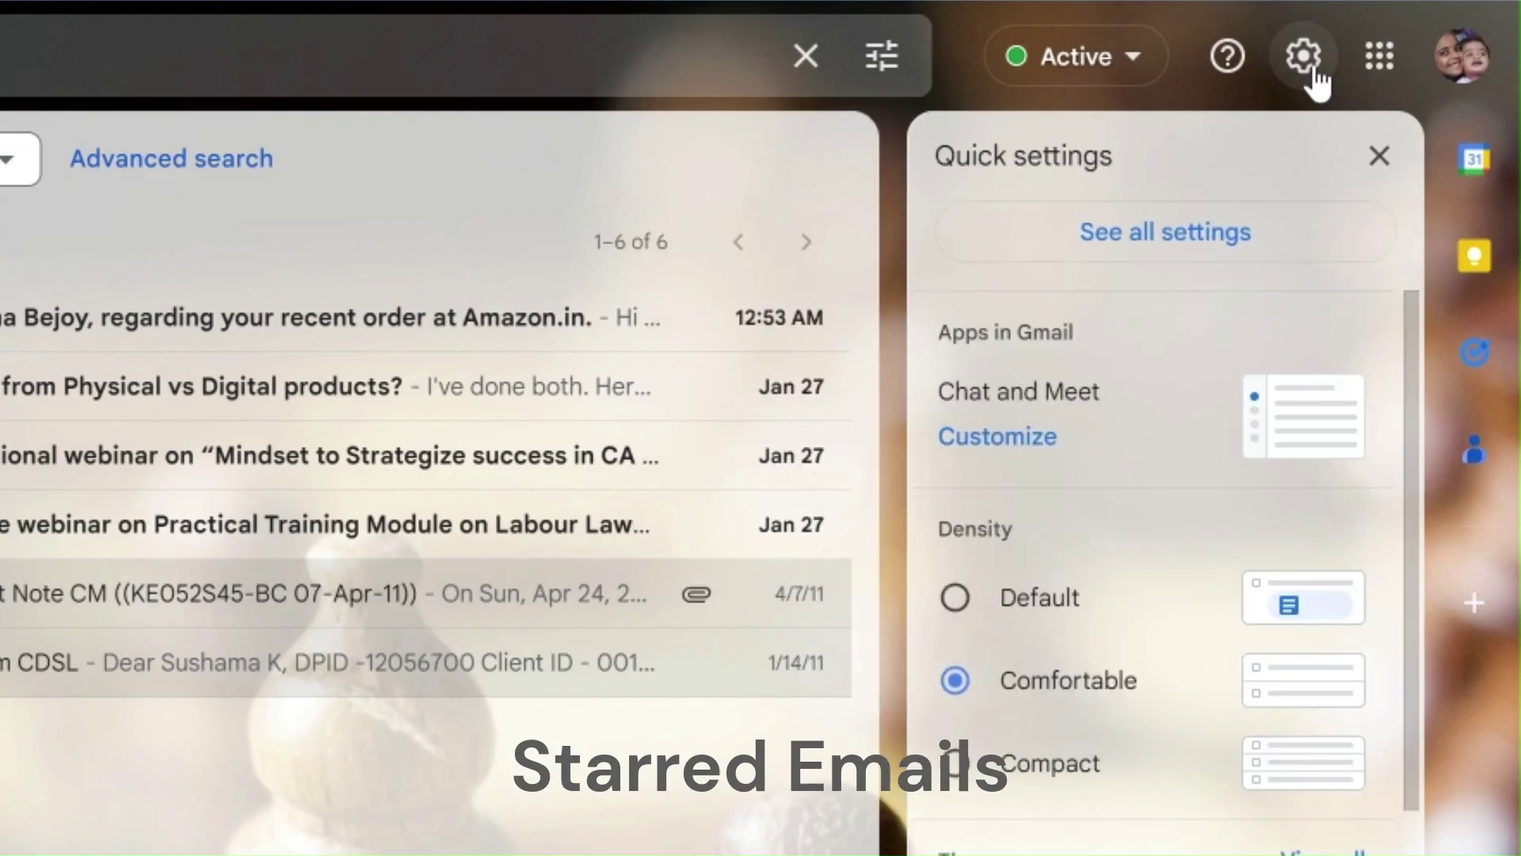
left_click(1169, 238)
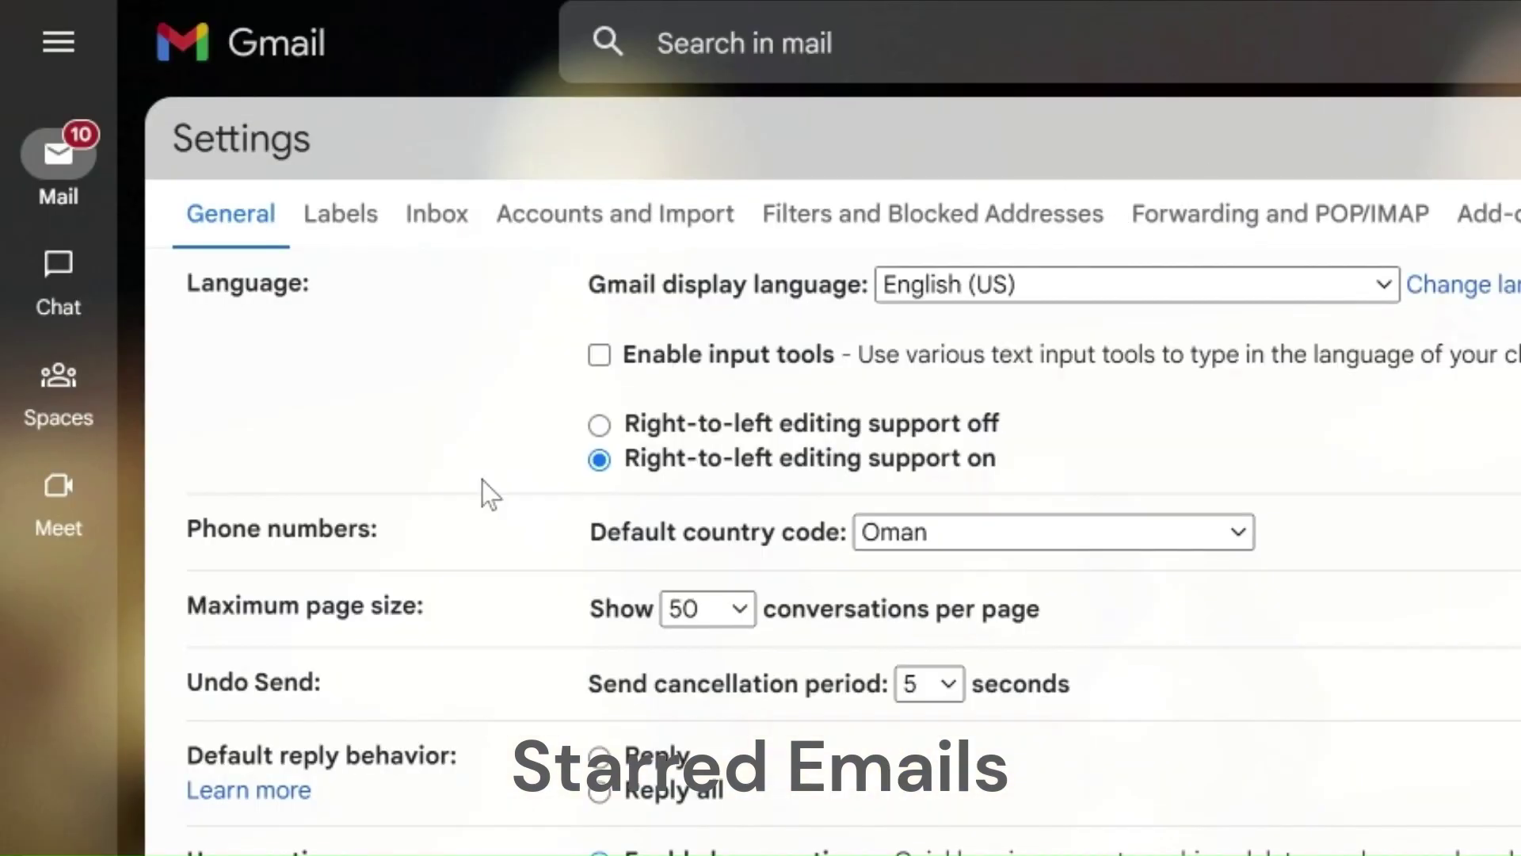
scroll(408, 512, "down", 12)
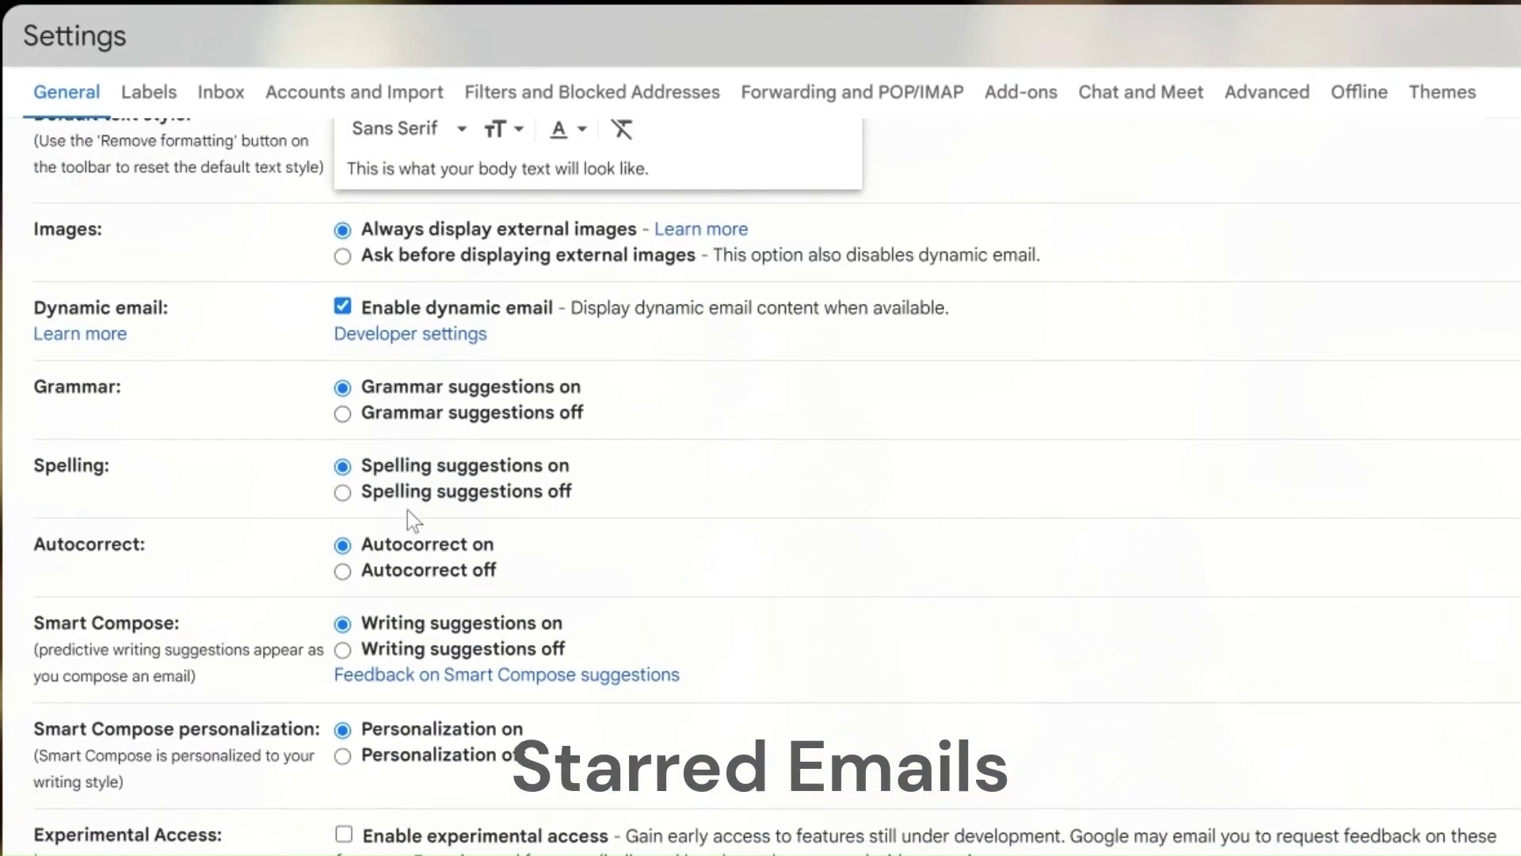
scroll(407, 510, "down", 9)
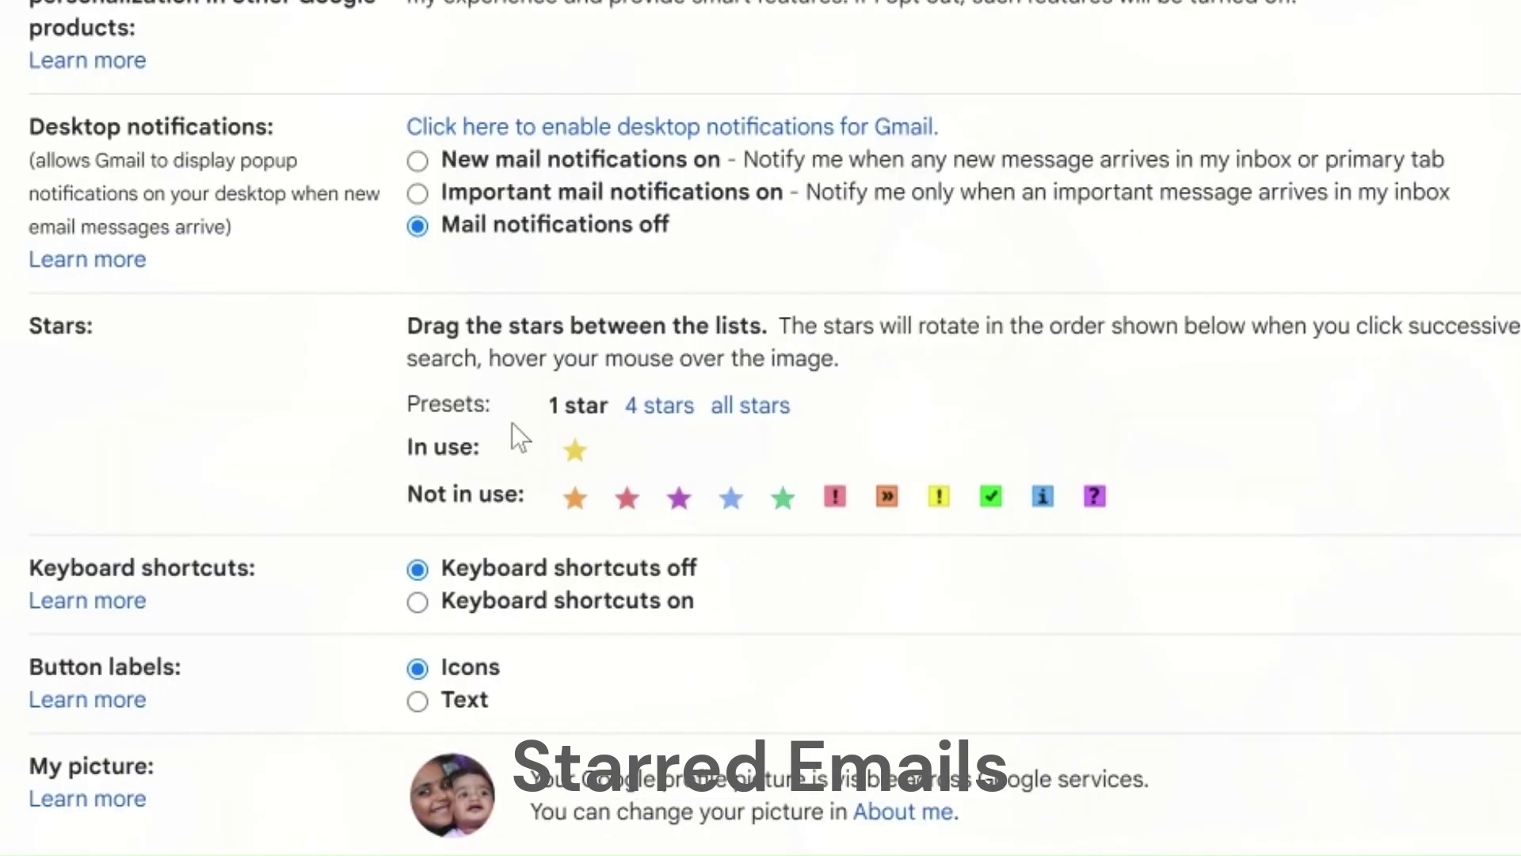
left_click(752, 408)
scroll(1237, 515, "down", 10)
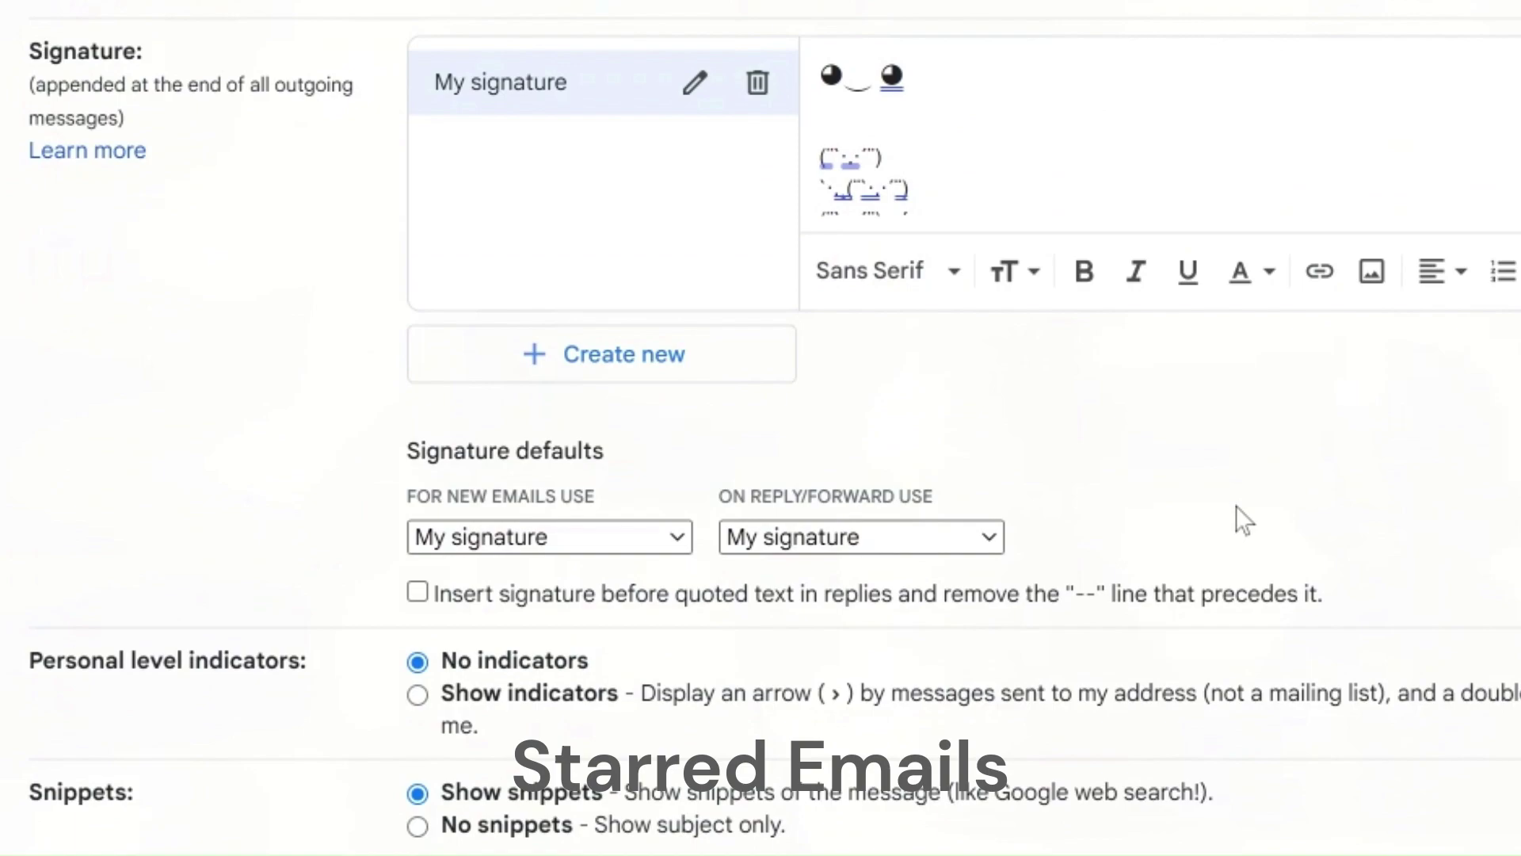
scroll(1236, 508, "down", 10)
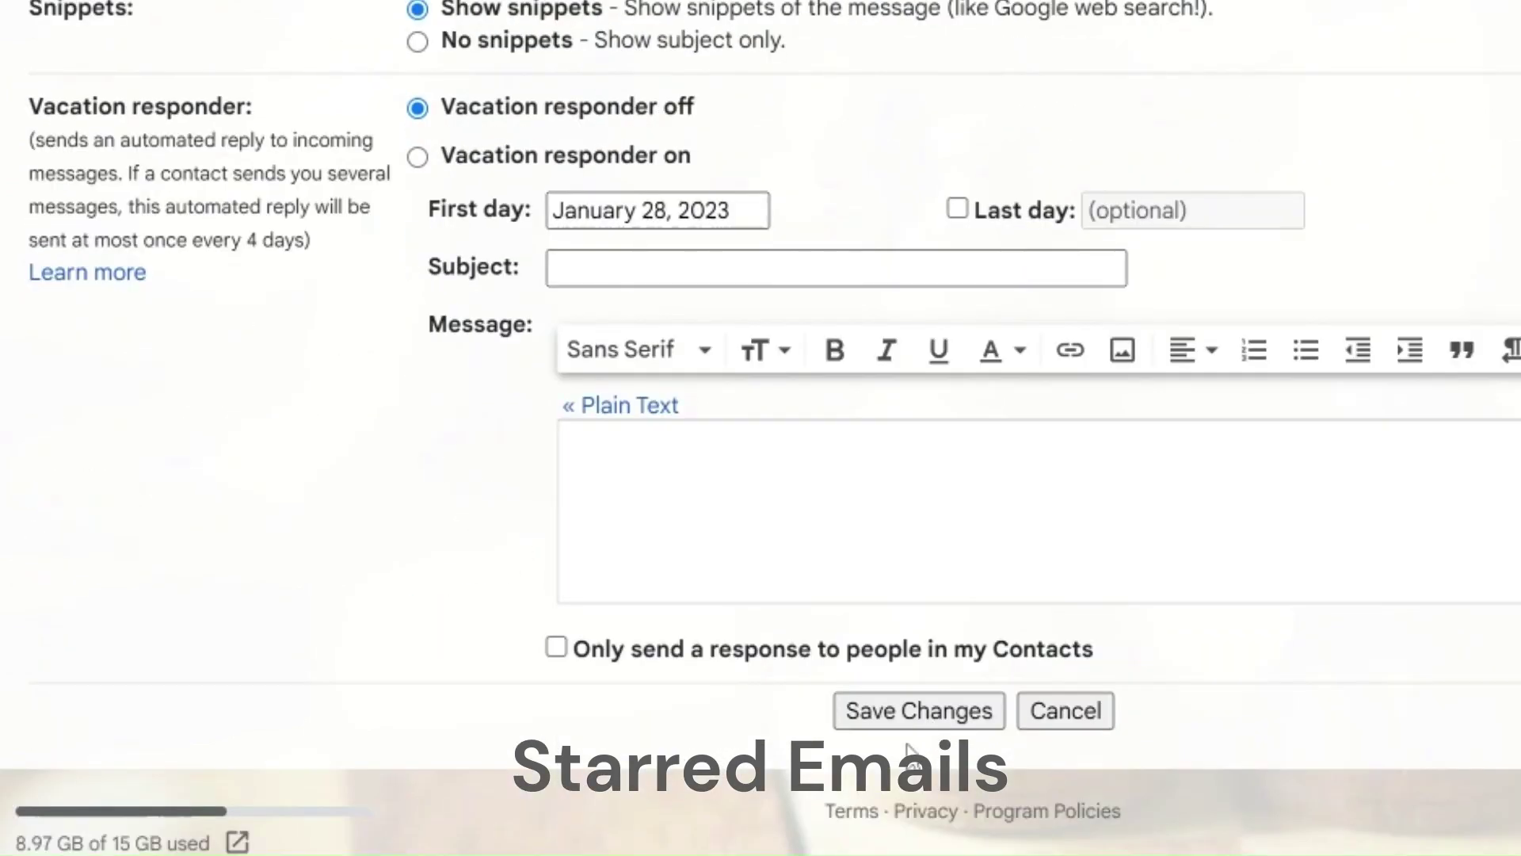
left_click(917, 717)
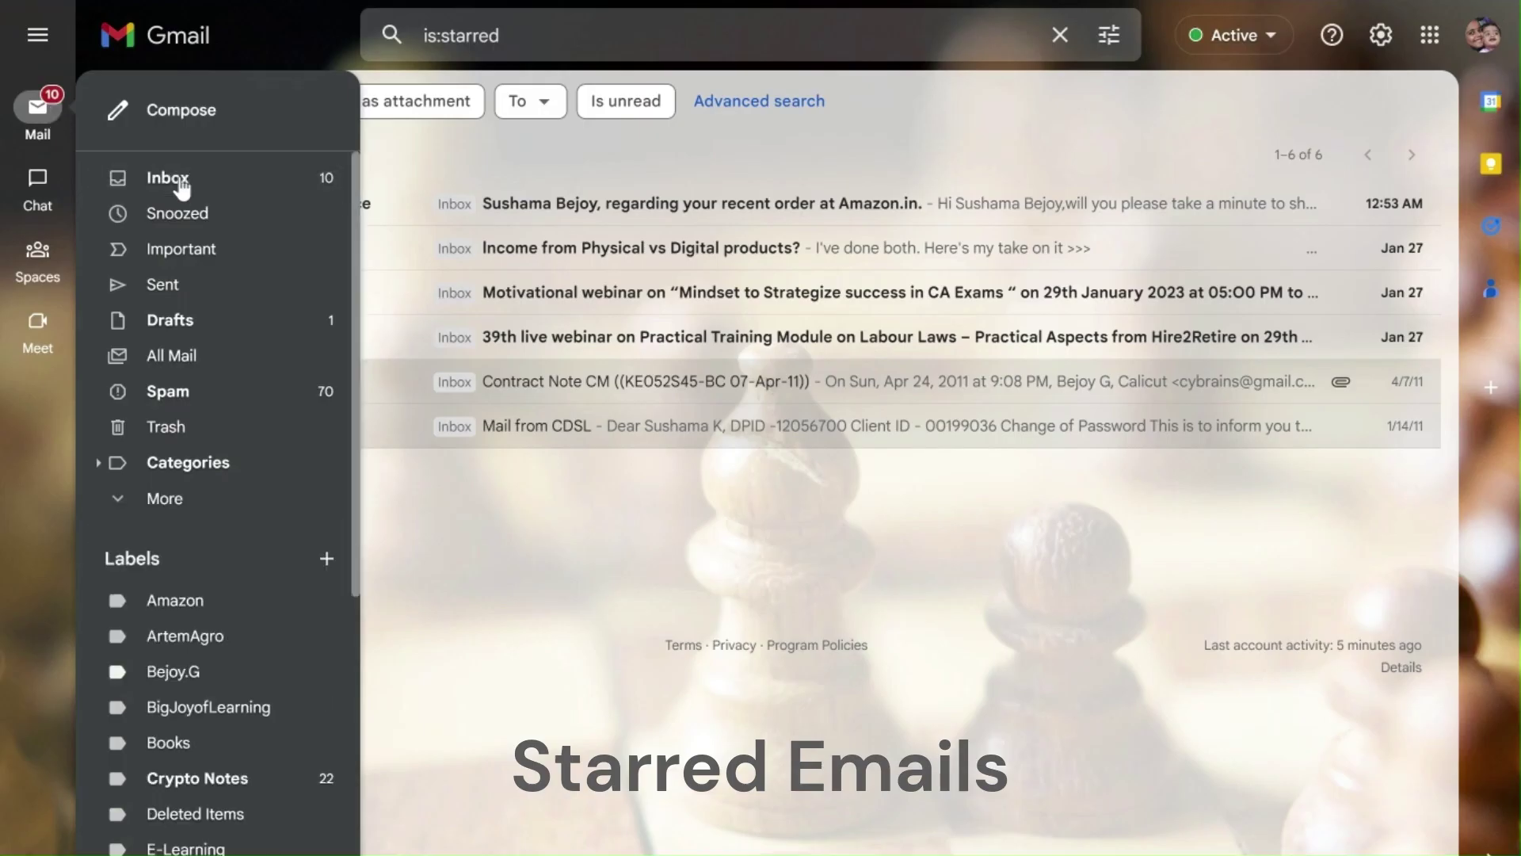
Step: Return to the Inbox and cycle the People Matters star until it shows the yellow-bang icon
left_click(180, 185)
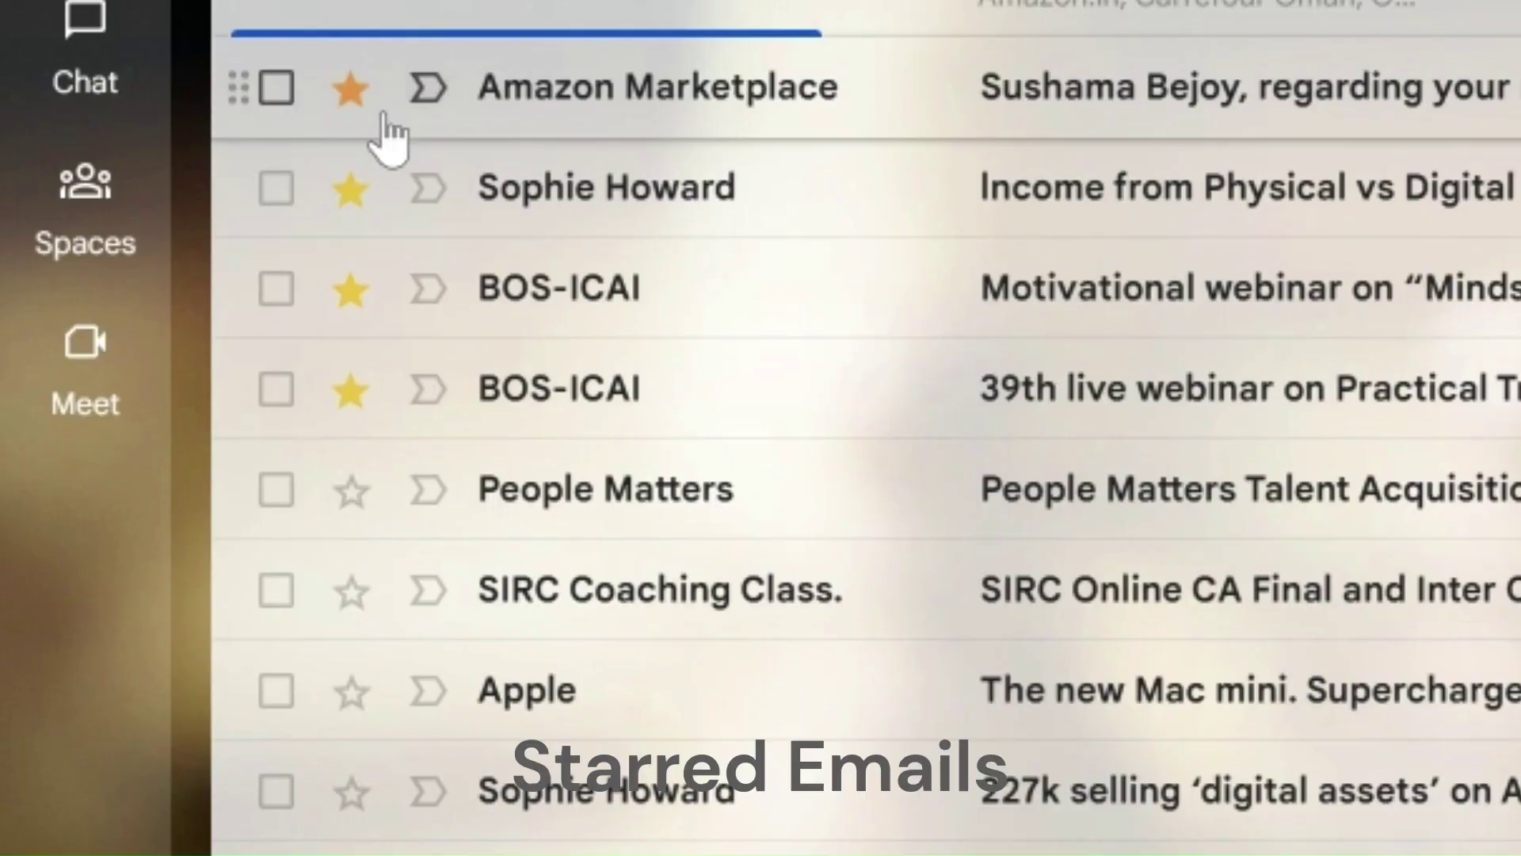
left_click(351, 491)
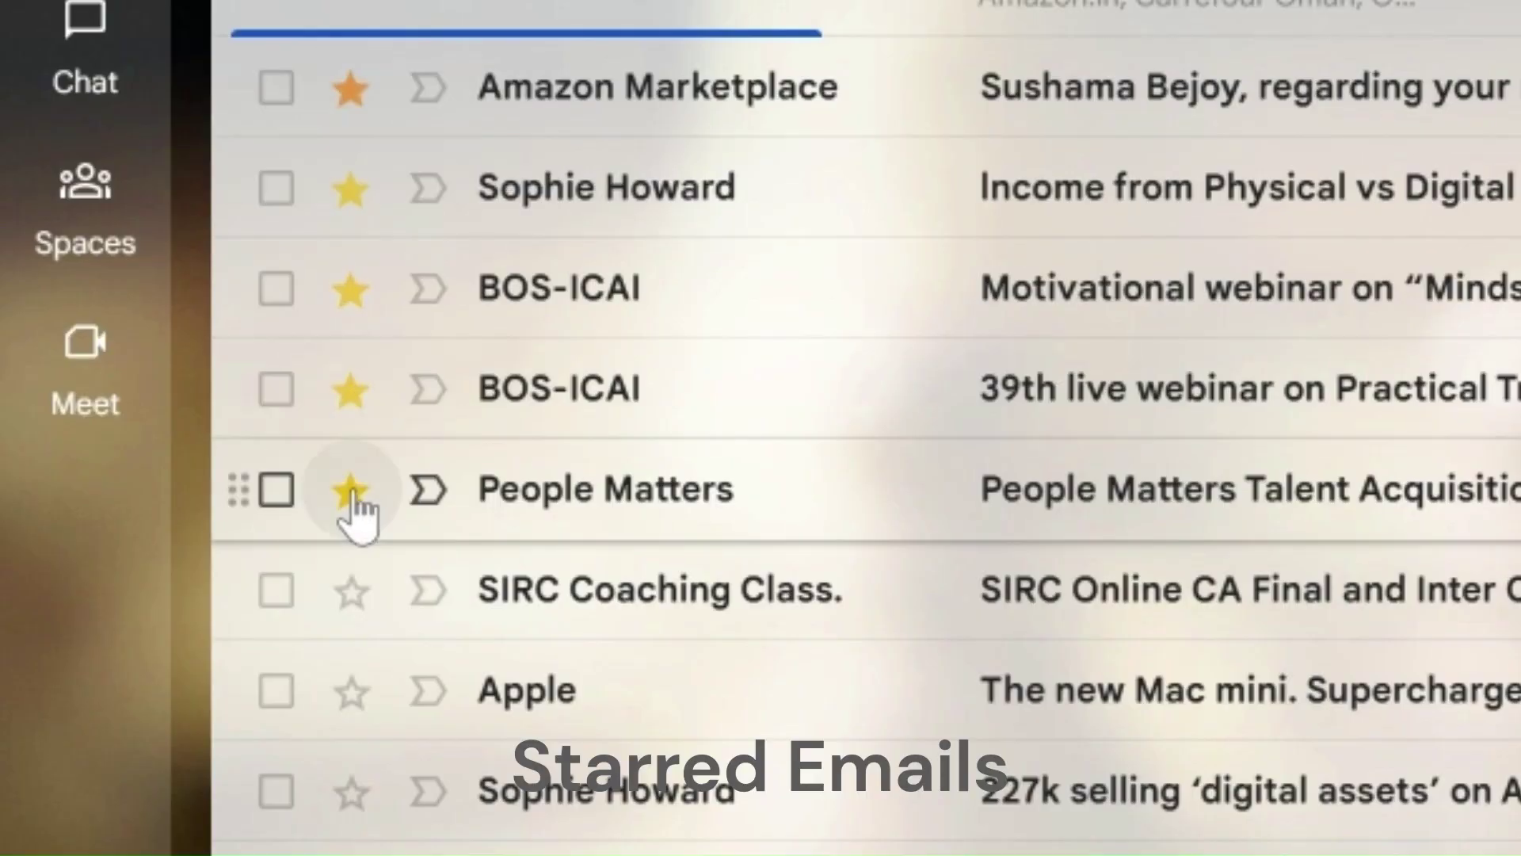
left_click(351, 492)
left_click(351, 491)
left_click(351, 491)
left_click(351, 491)
left_click(351, 491)
left_click(351, 491)
left_click(351, 491)
left_click(351, 491)
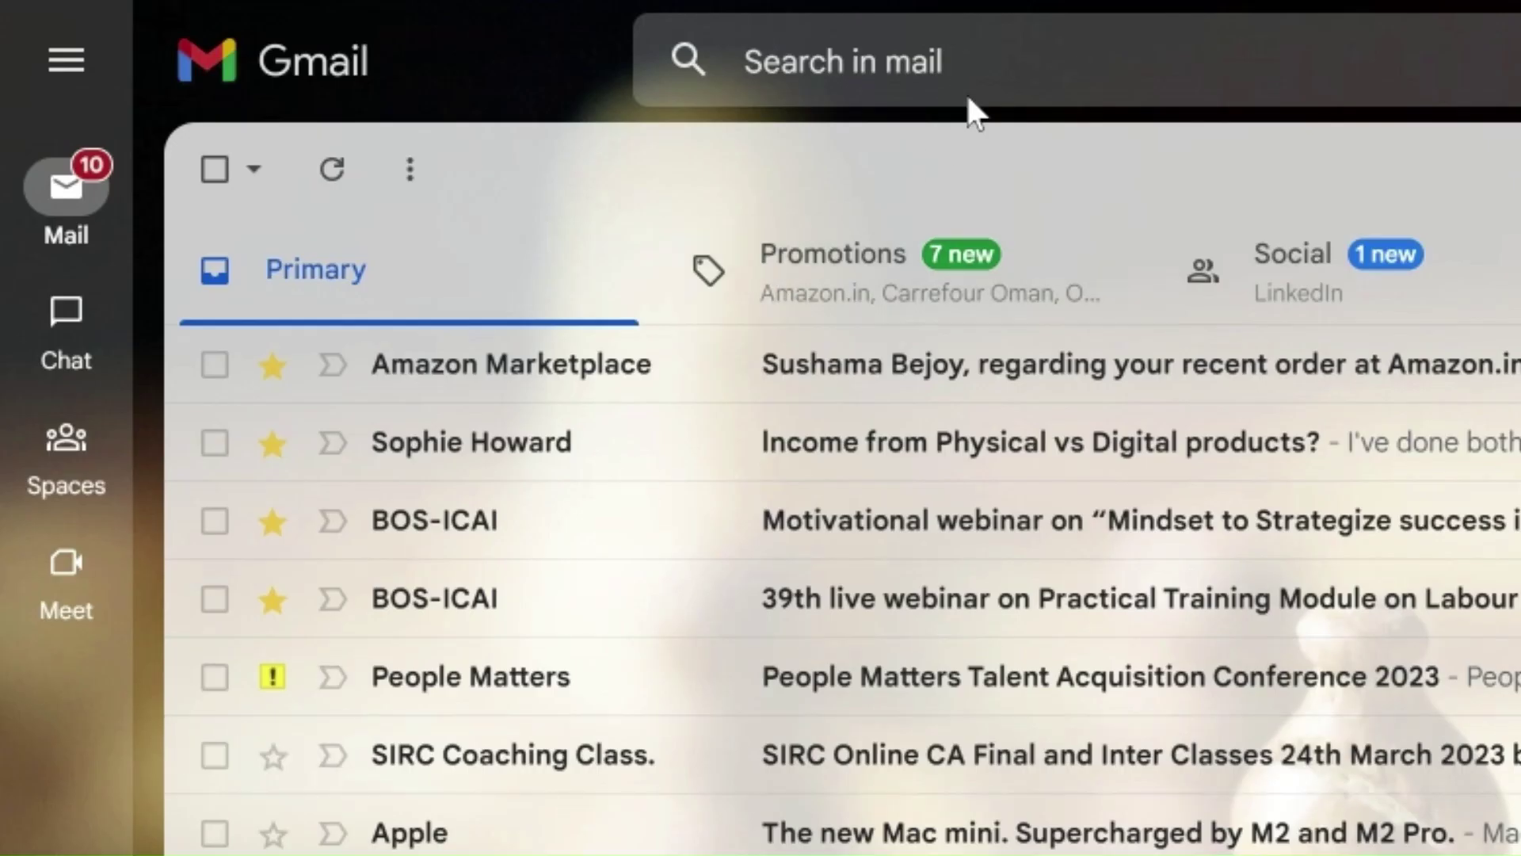
Step: Search mail for has:yellow-bang to list only yellow-bang starred messages
left_click(977, 68)
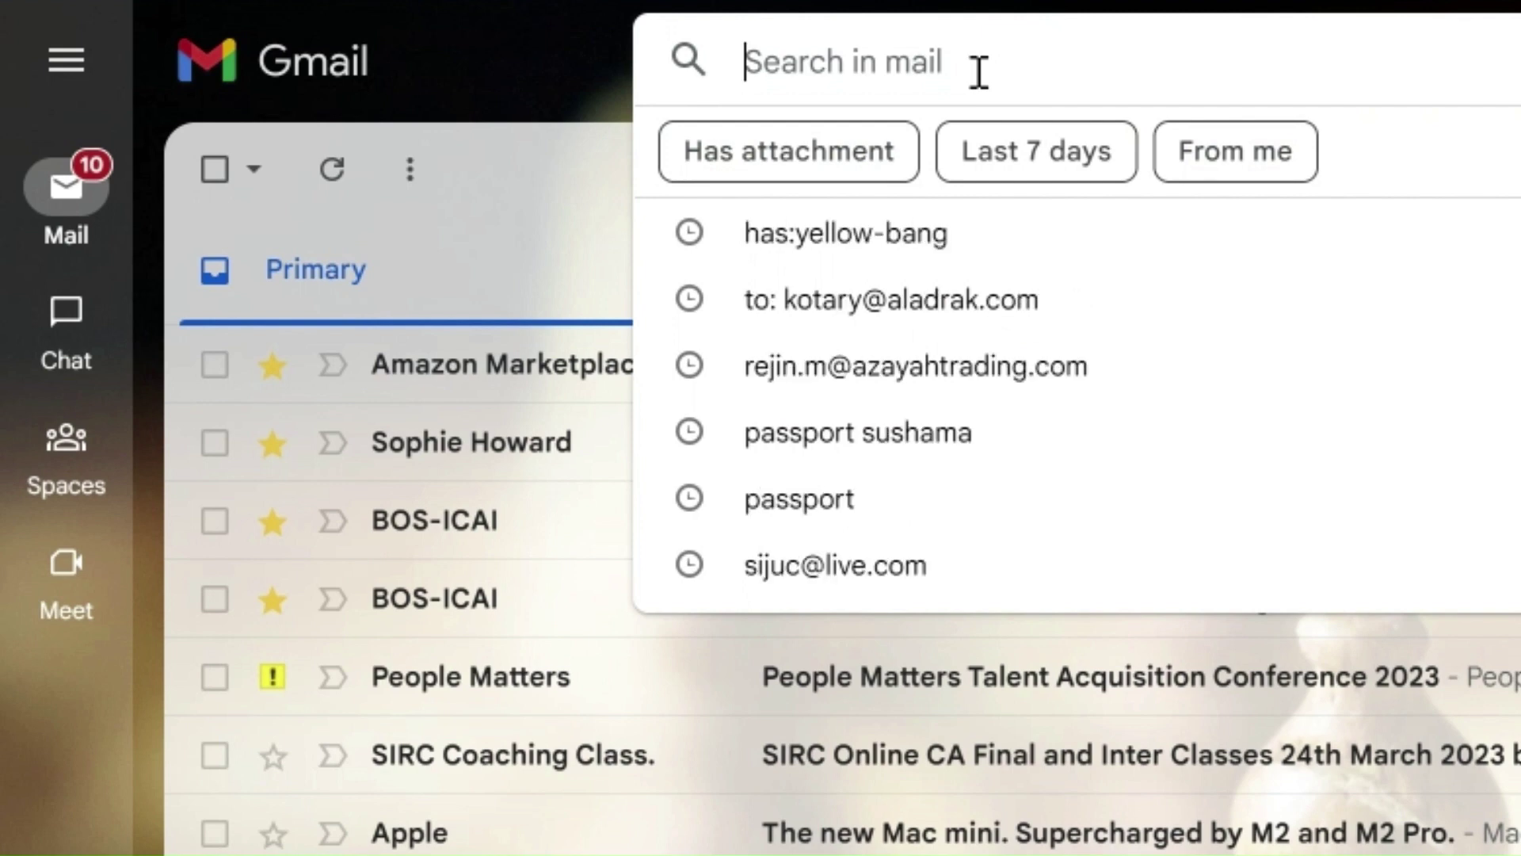
type("has:yellow-bang")
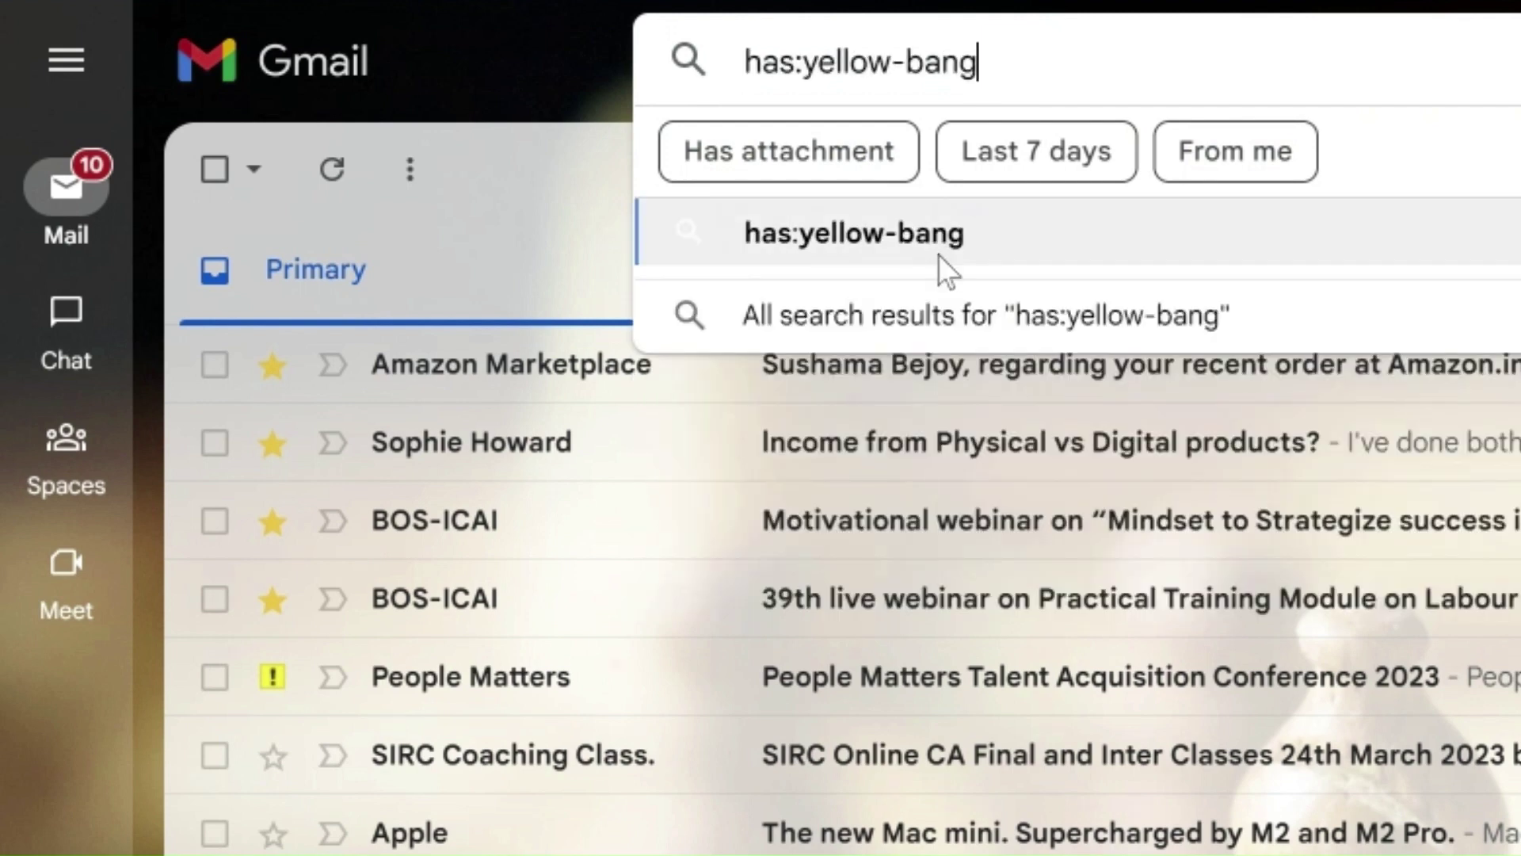
left_click(940, 249)
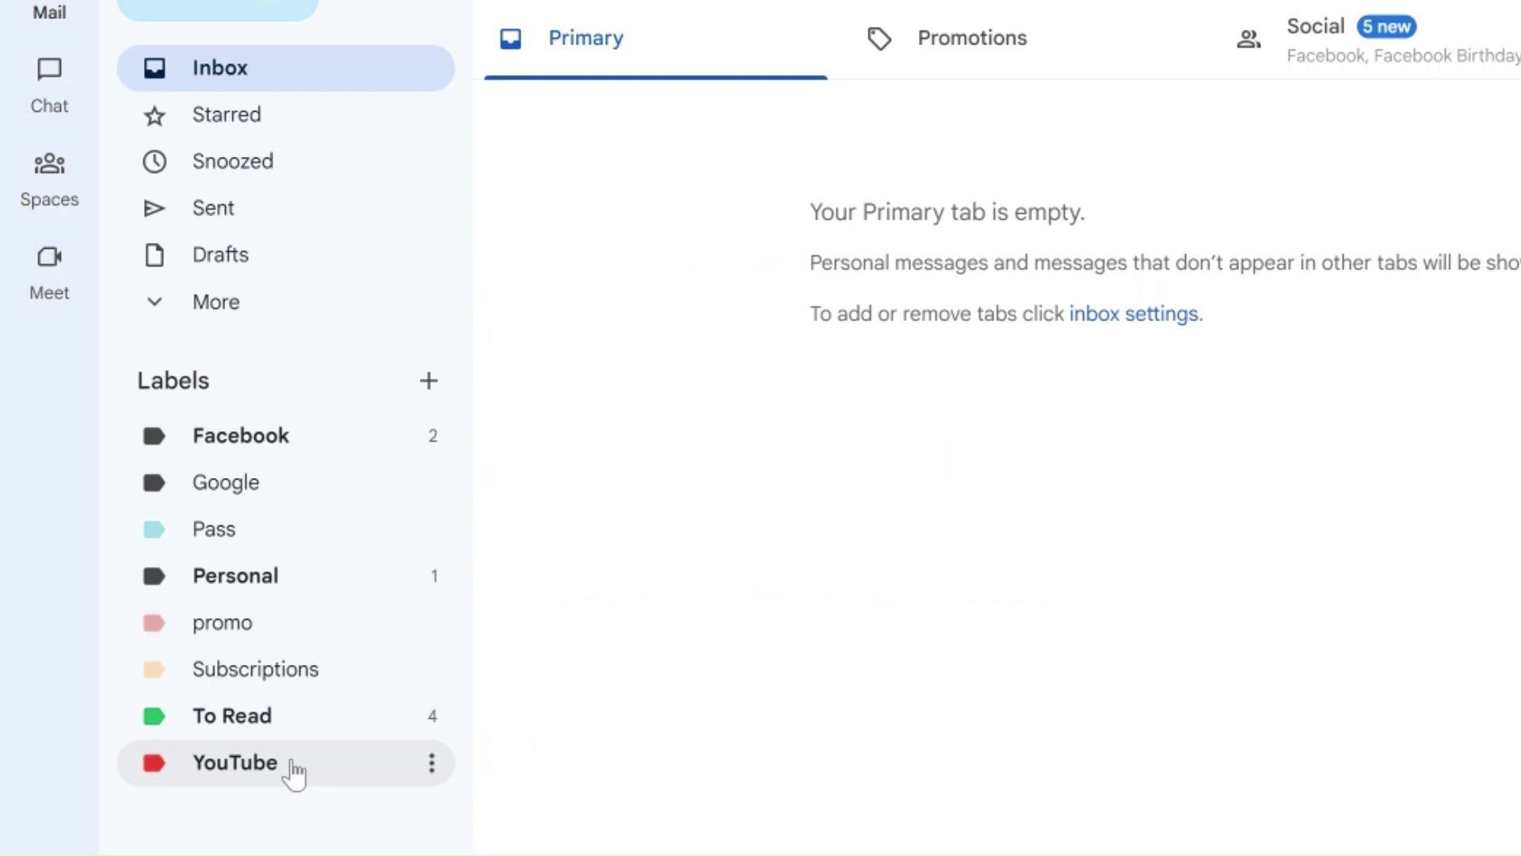
Step: Show the YouTube label's messages, apply the YouTube label to the checked ones, then deselect all
left_click(293, 764)
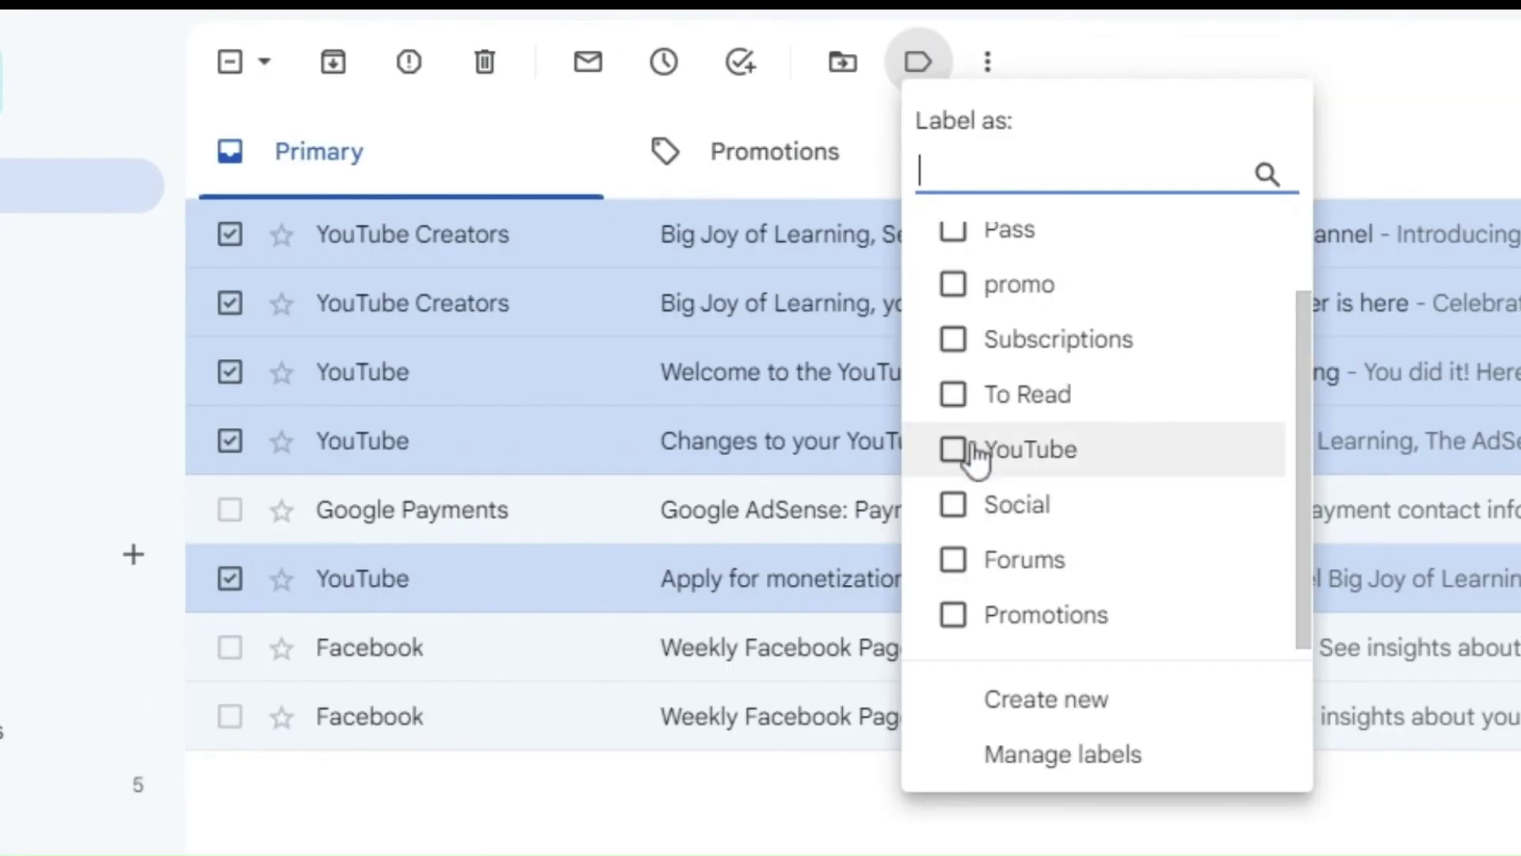
left_click(955, 450)
left_click(988, 704)
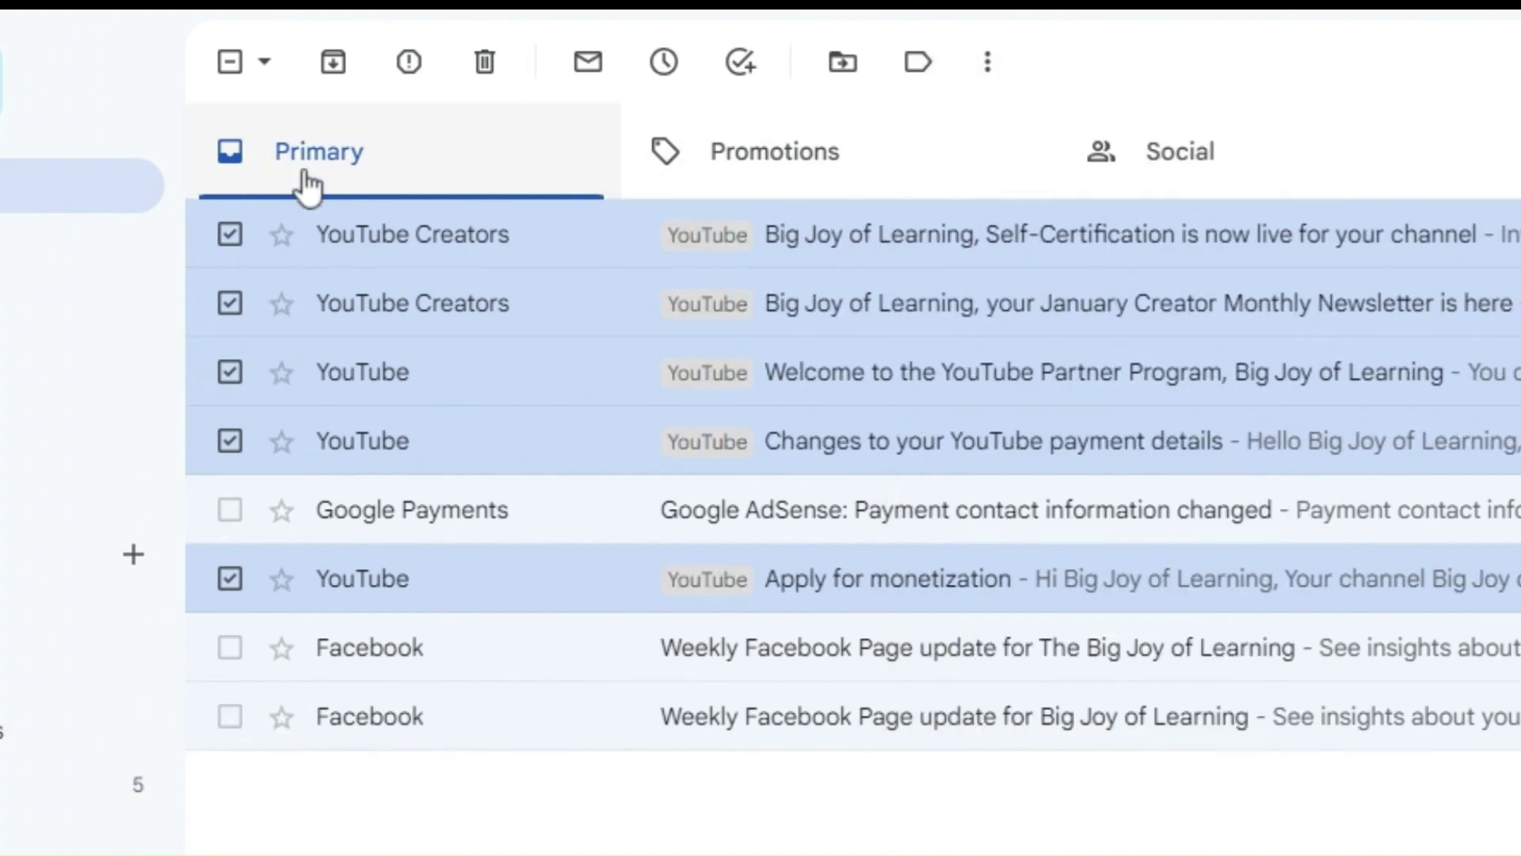
left_click(230, 64)
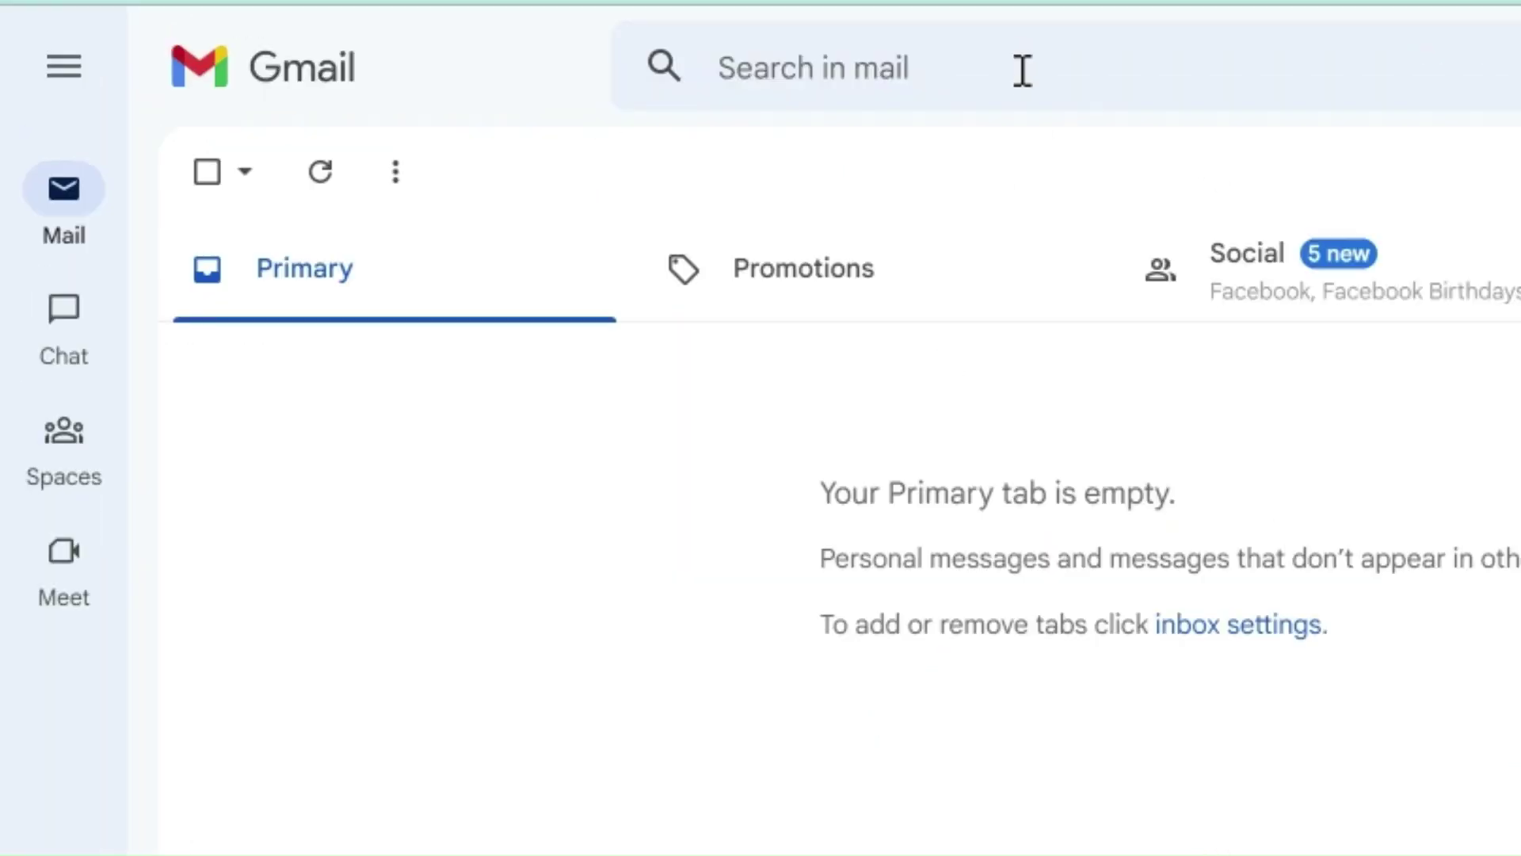
Step: Search mail for label:youtube
left_click(1021, 71)
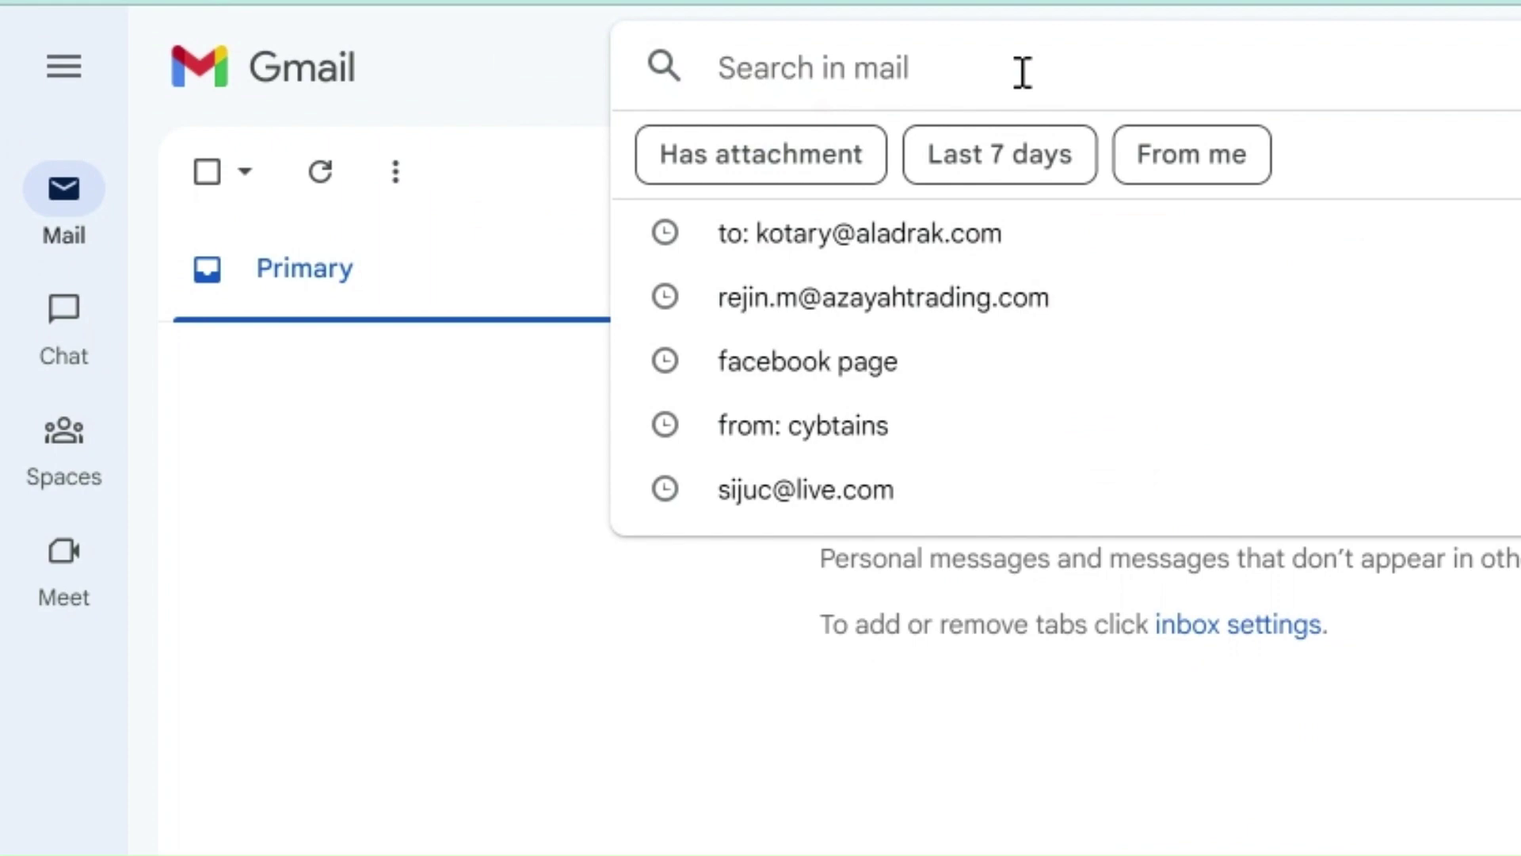
type("label:youtube")
key("Return")
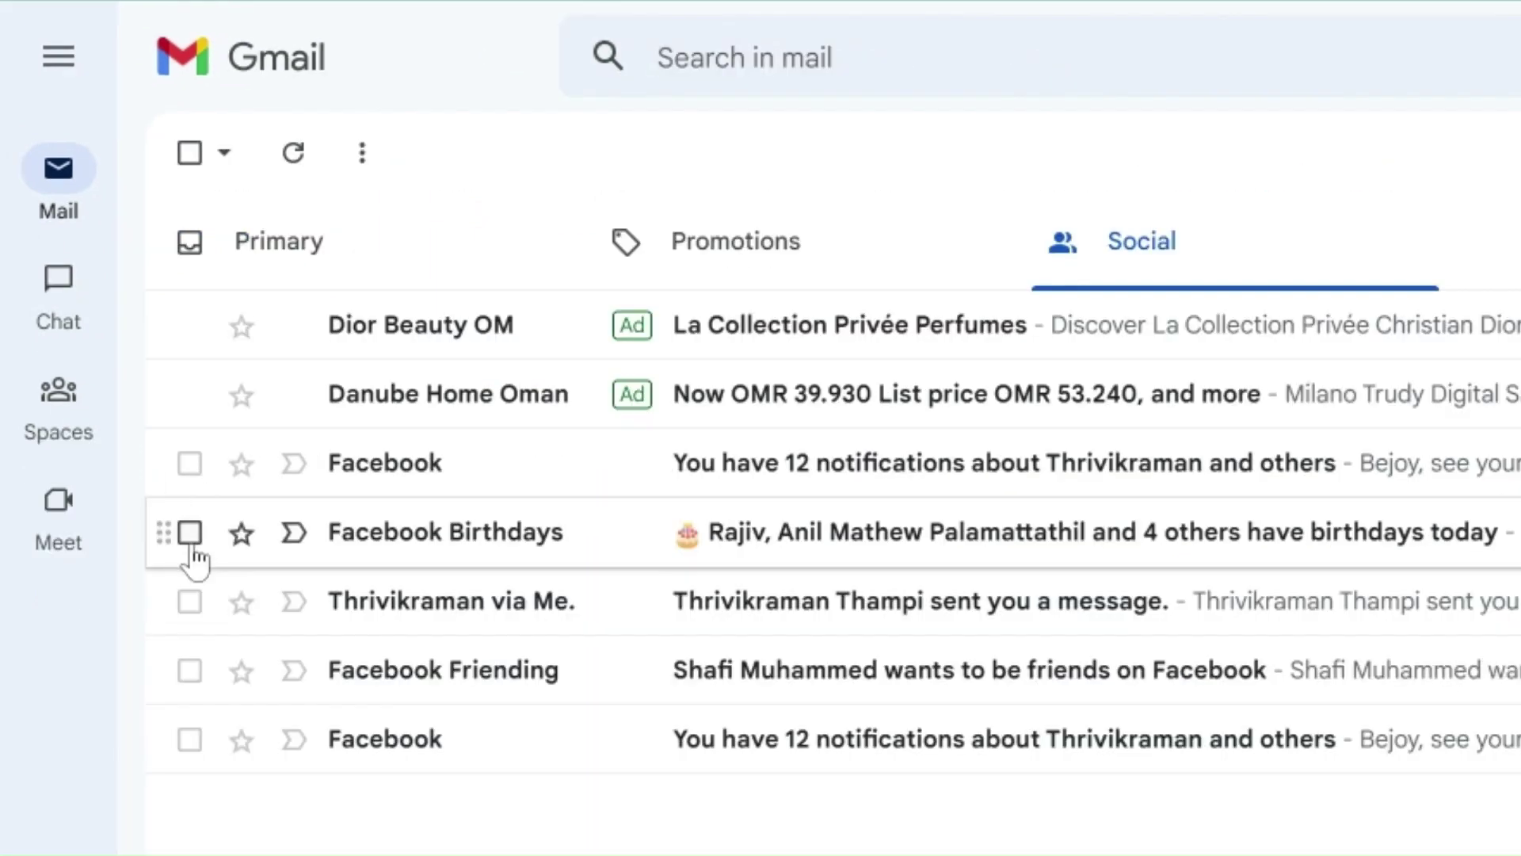
Step: Label the Facebook Birthdays email and the one below it with Facebook and Google
left_click(190, 532)
left_click(189, 601)
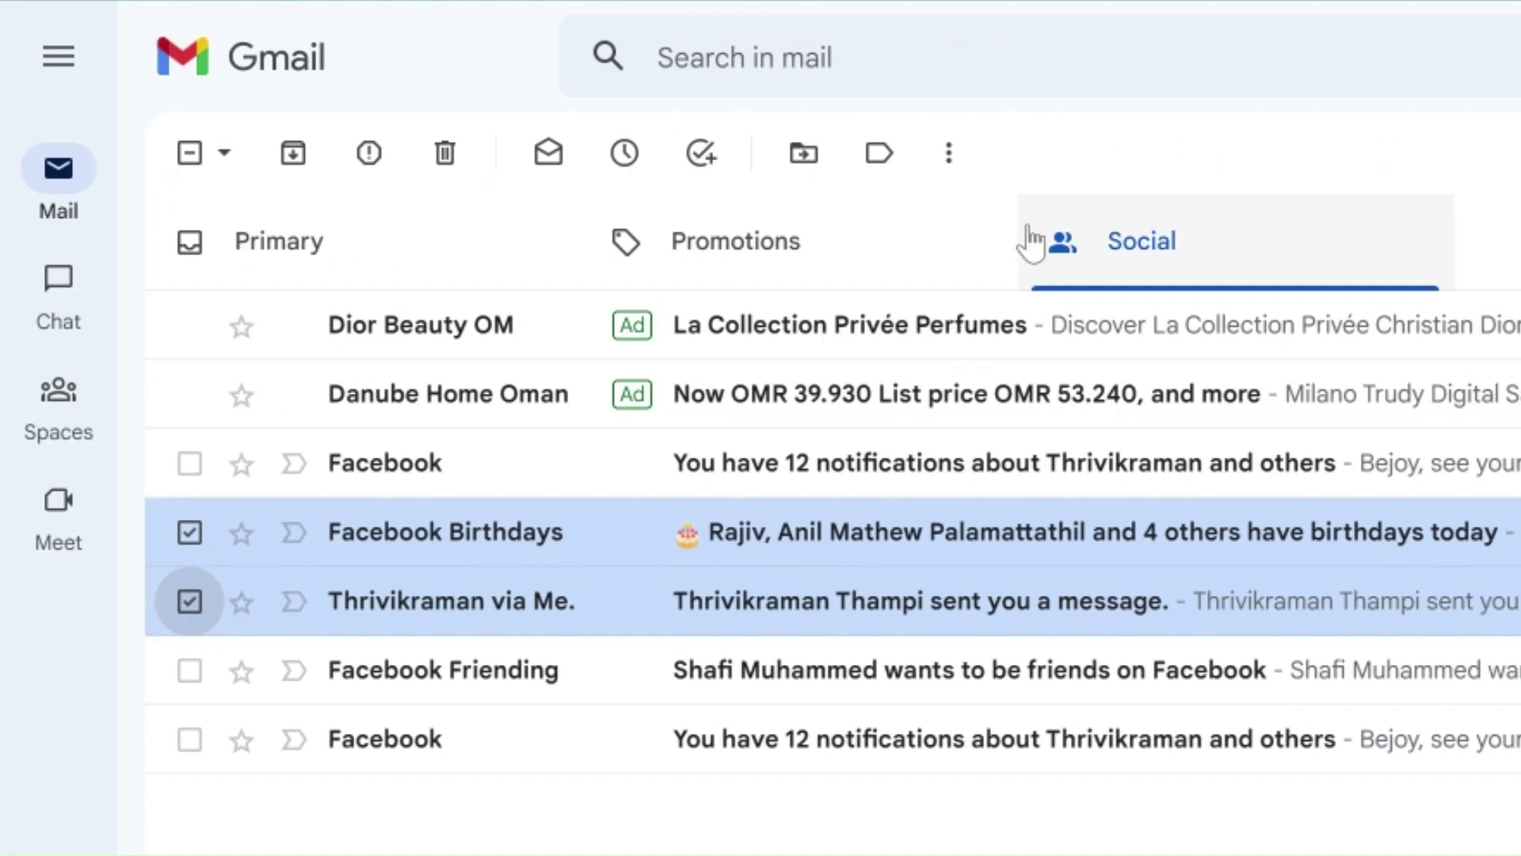
left_click(881, 154)
left_click(913, 405)
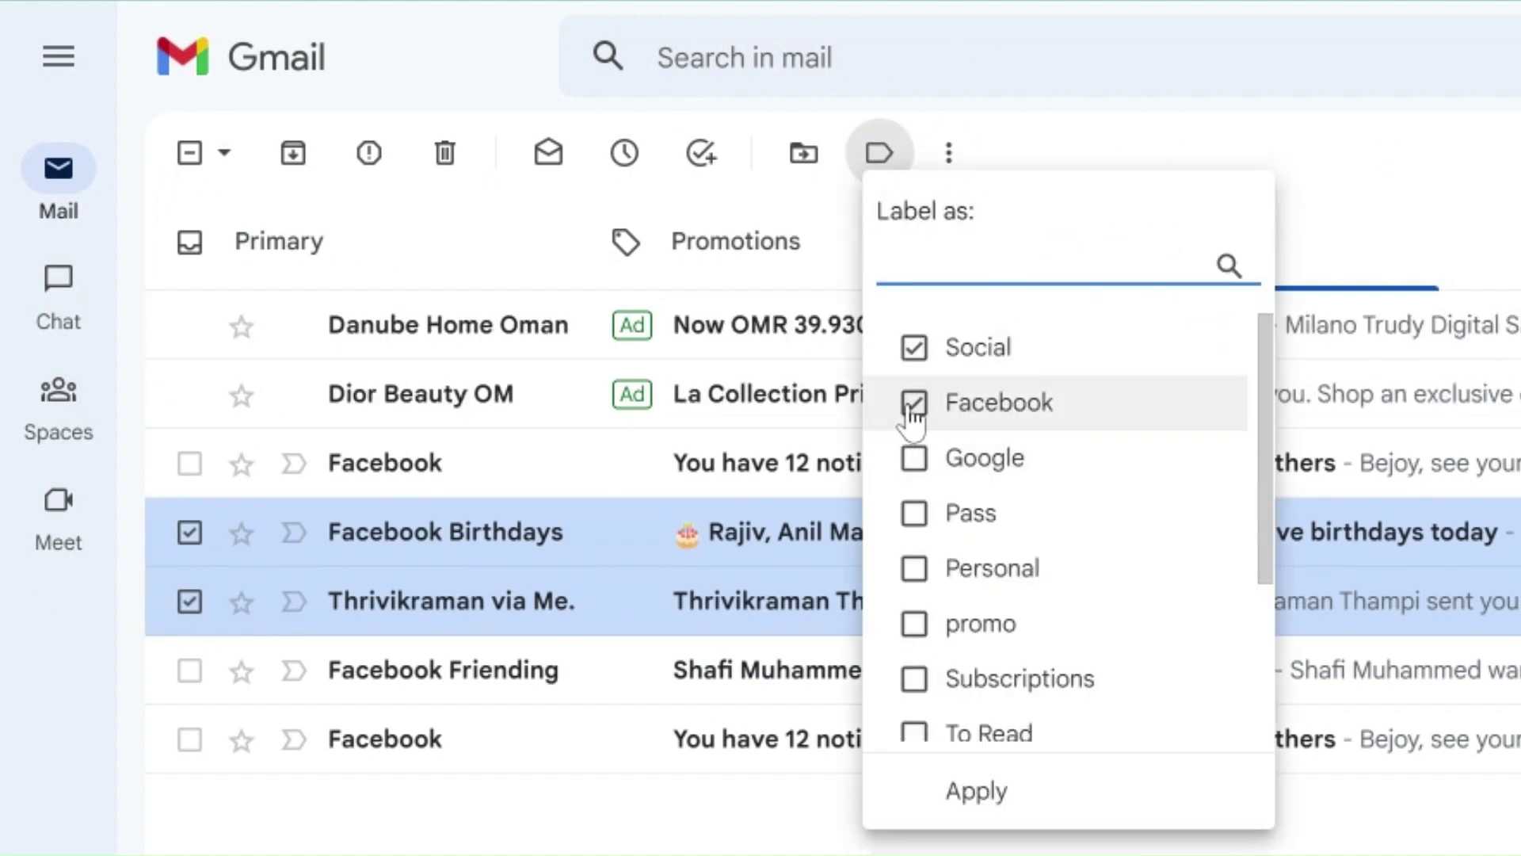
left_click(914, 458)
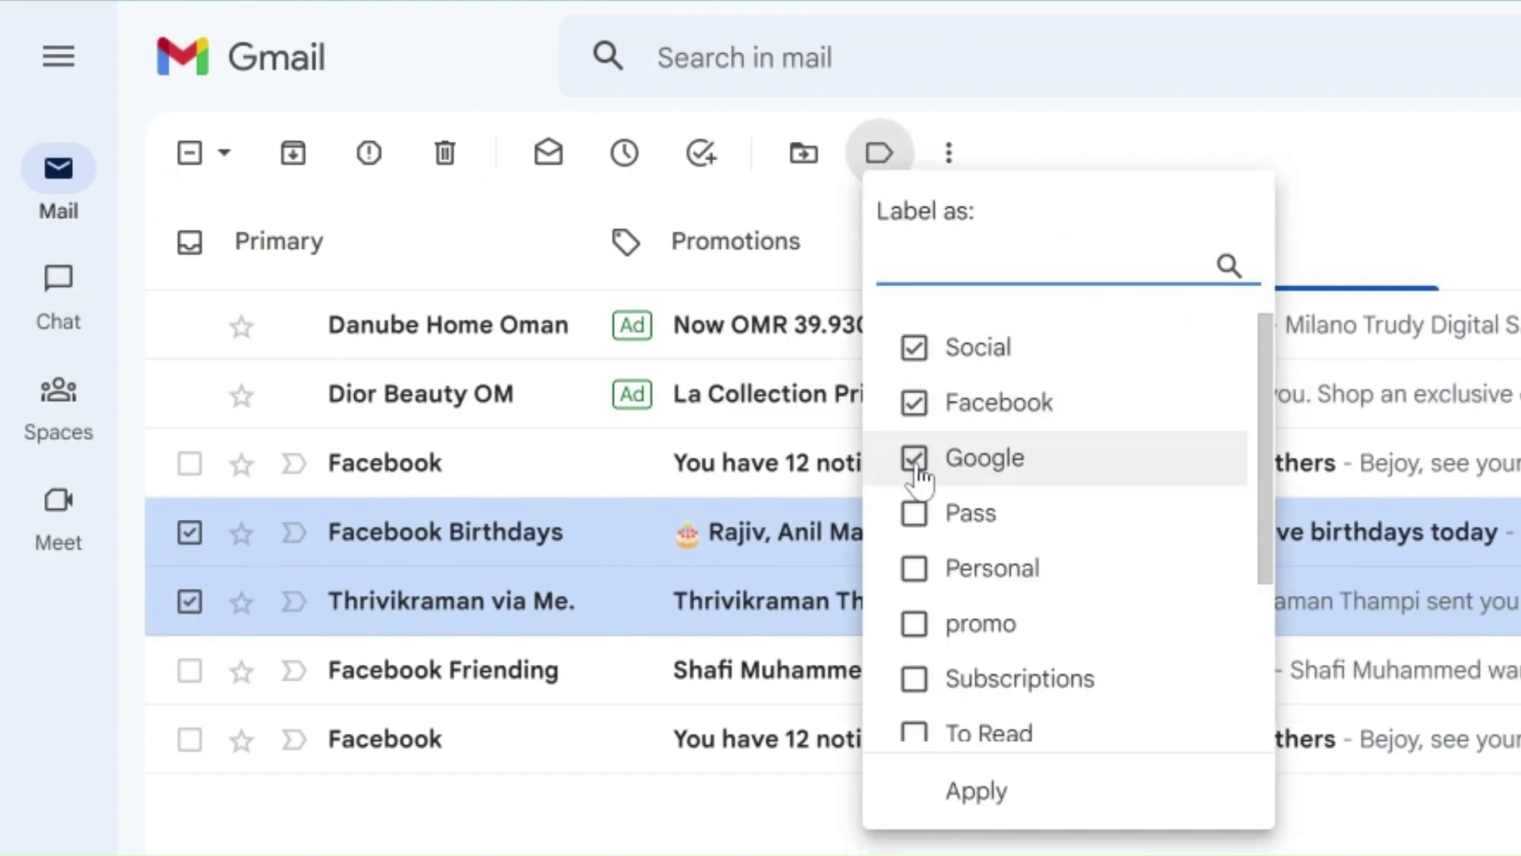
left_click(978, 789)
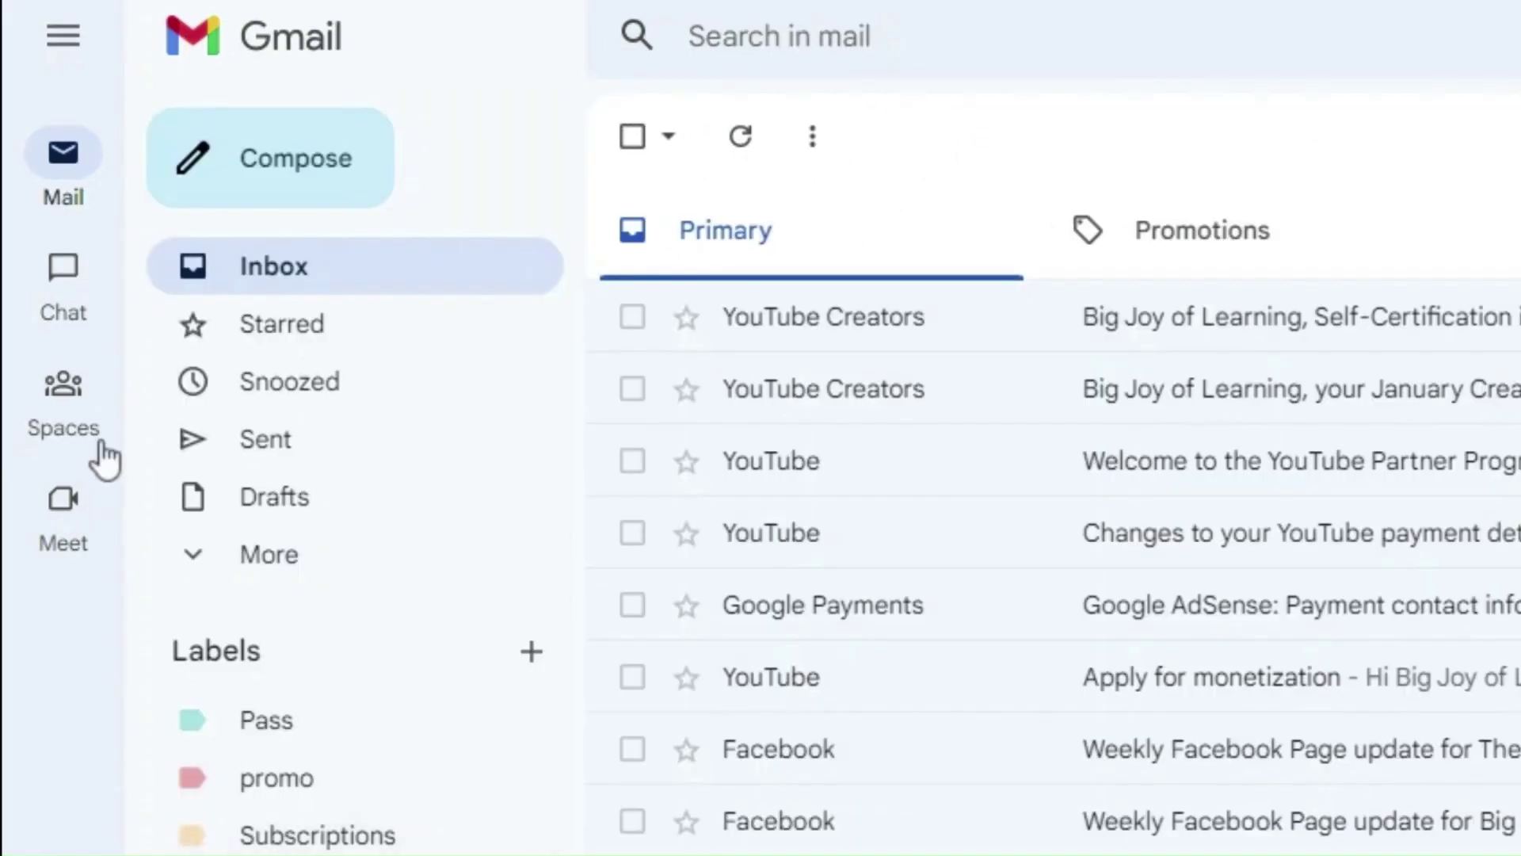
Step: Create a YouTube label and select the five YouTube emails, including Partner Program and monetization
left_click(533, 653)
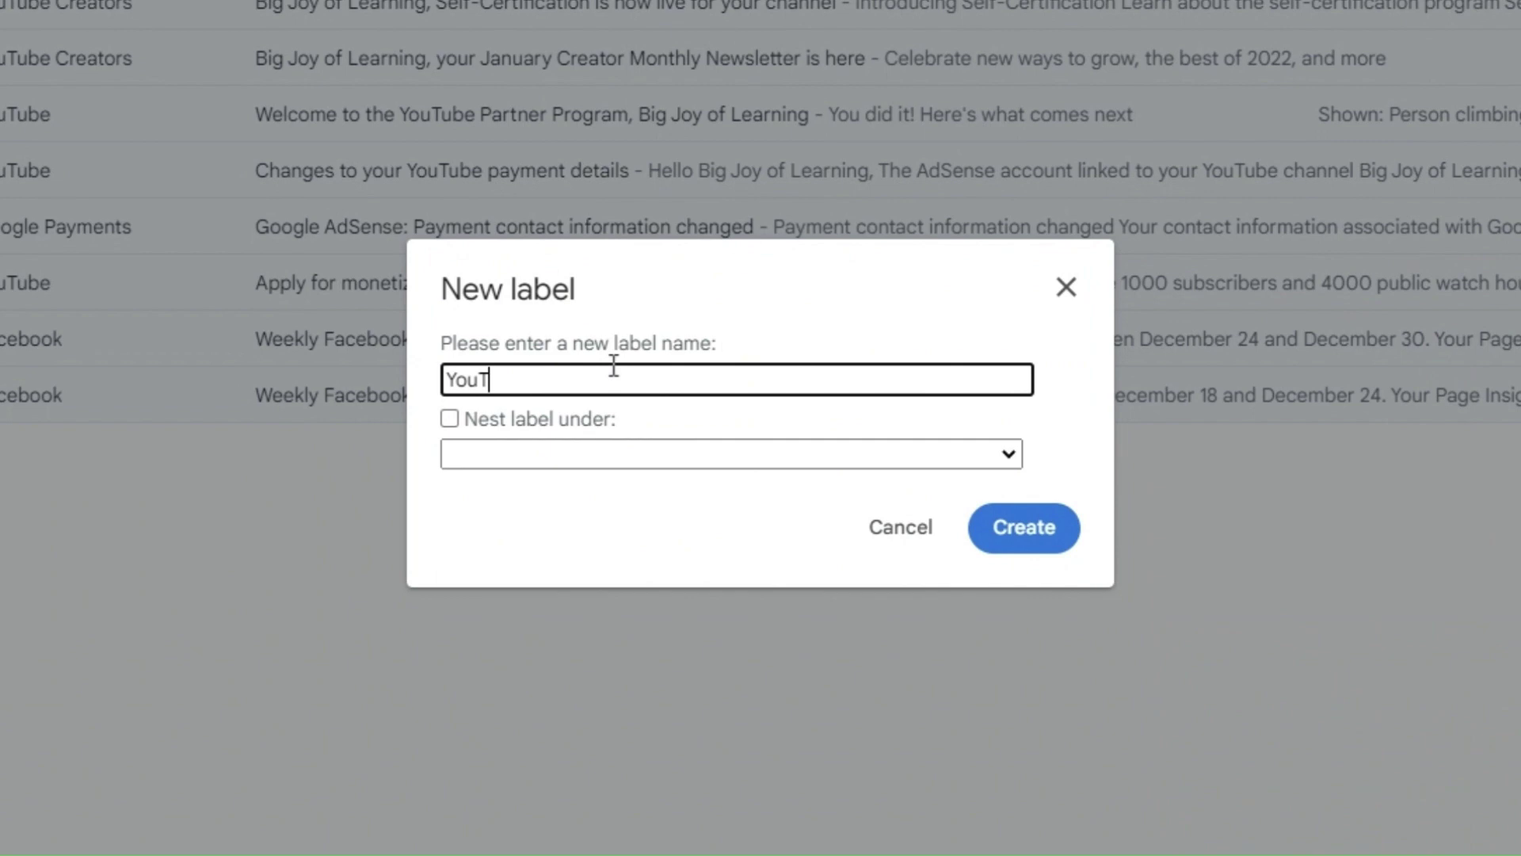
left_click(1022, 528)
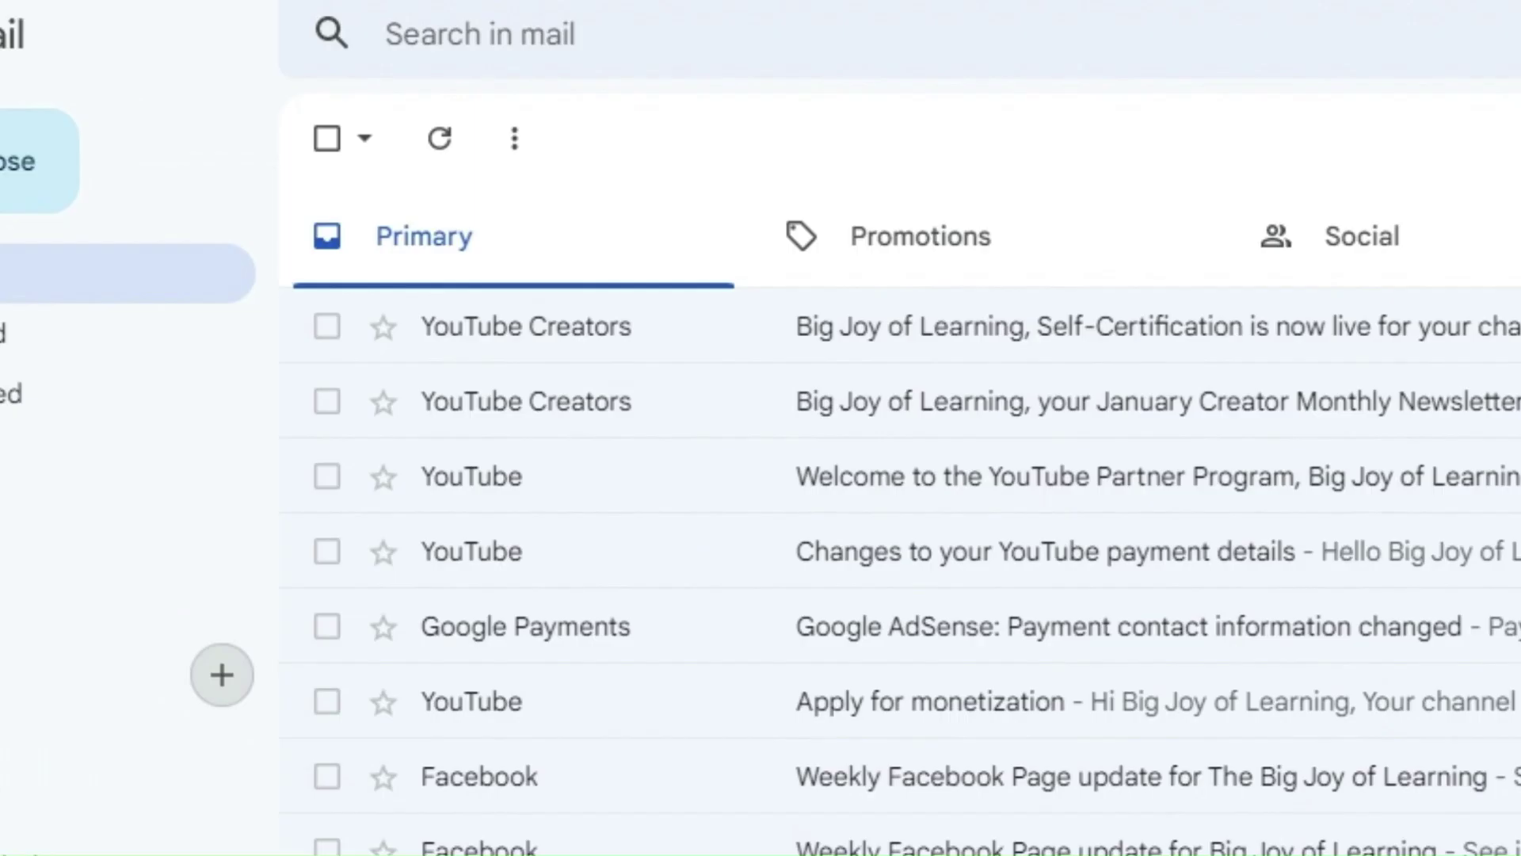
left_click(572, 182)
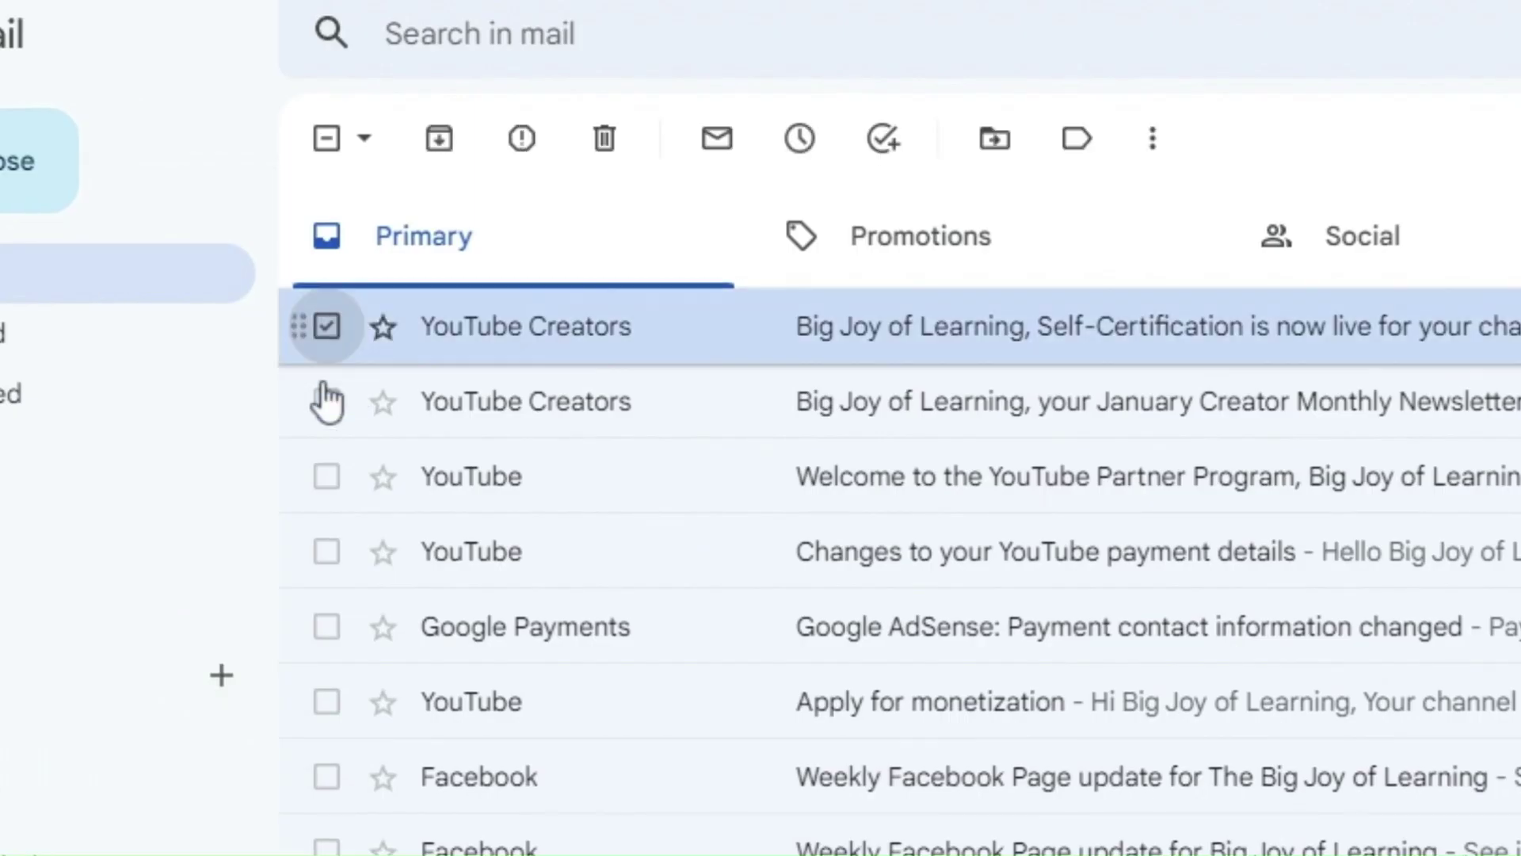
left_click(571, 248)
left_click(326, 476)
left_click(327, 552)
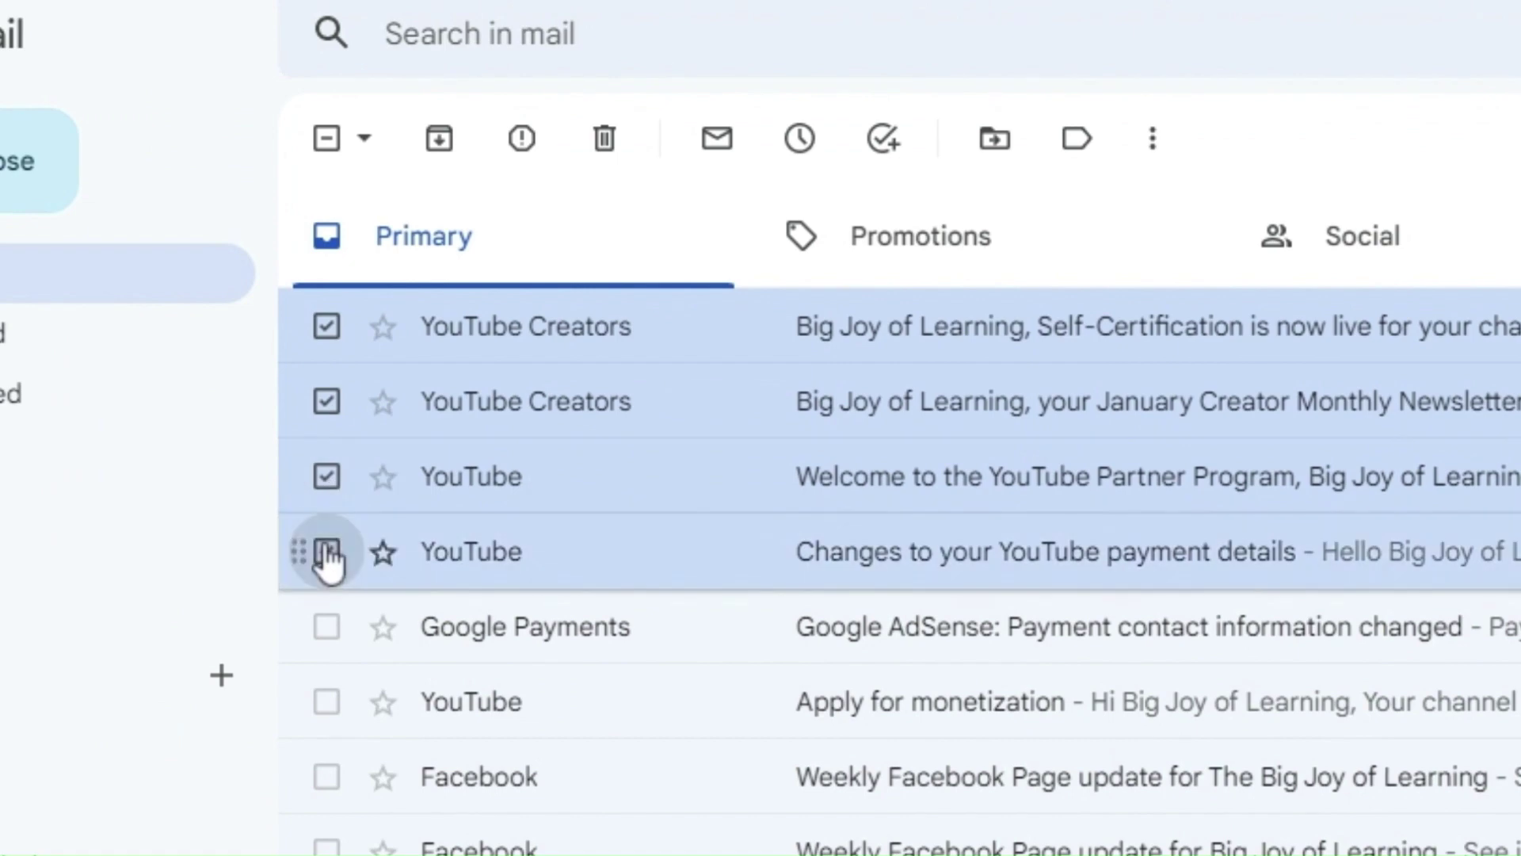
left_click(327, 702)
Step: Create the YouTube label from the Labels menu for the selected emails
left_click(1077, 138)
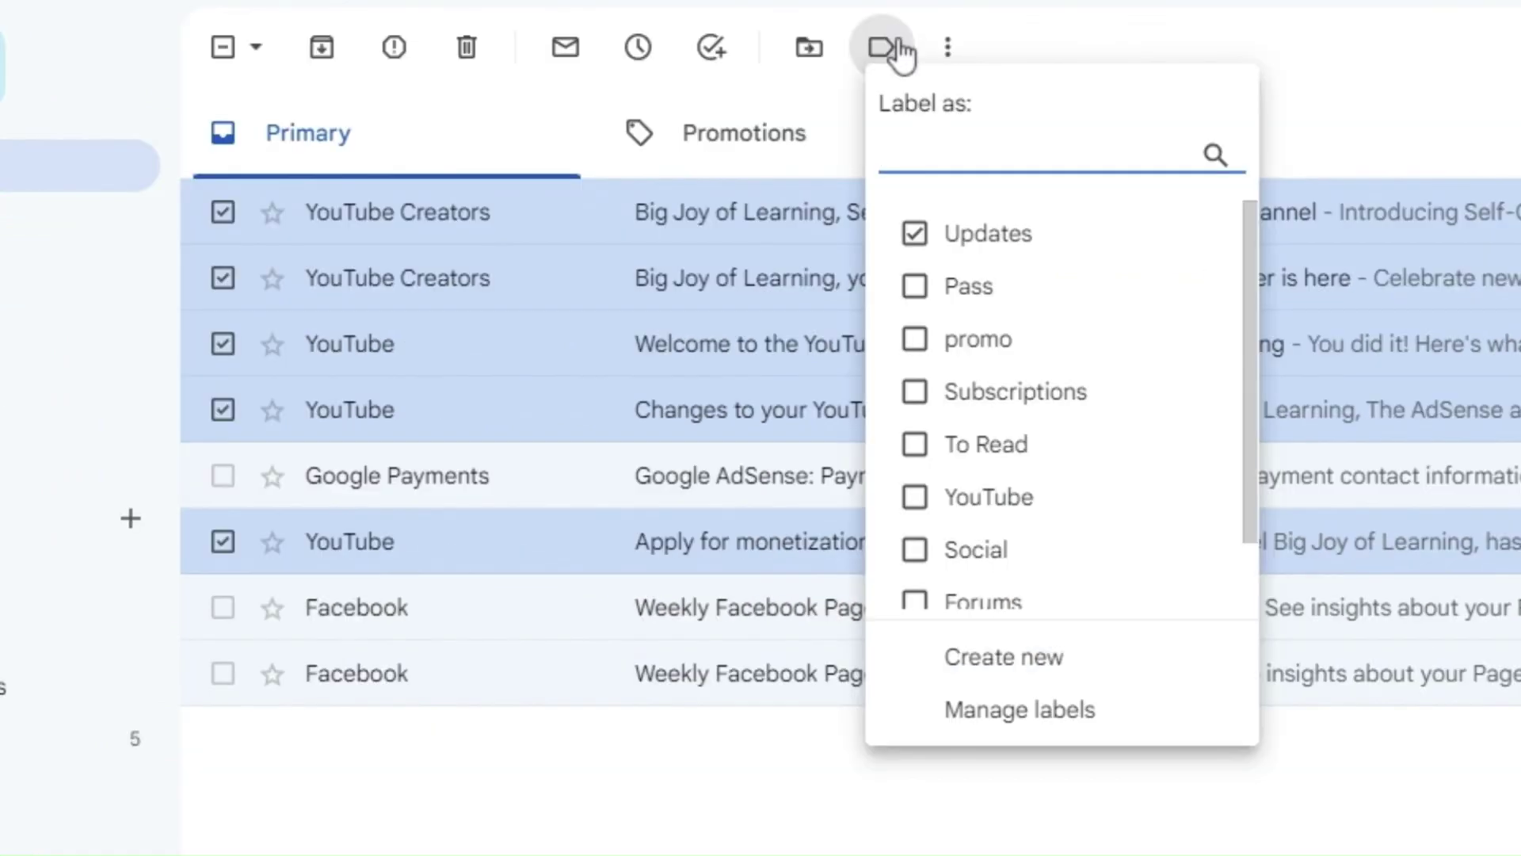
scroll(1025, 398, "down", 1)
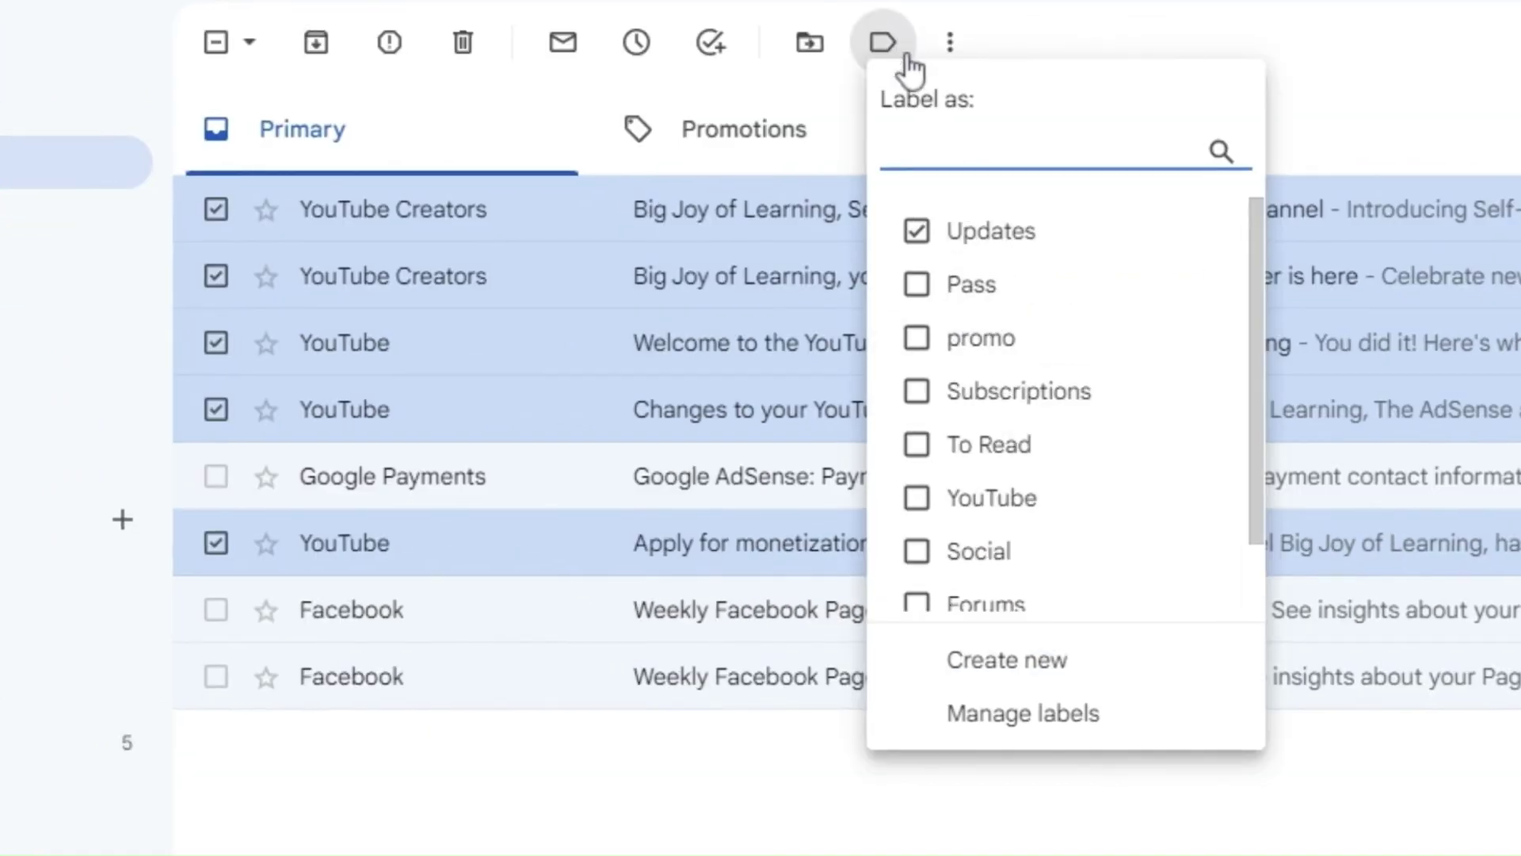
scroll(1035, 419, "down", 1)
left_click(1007, 660)
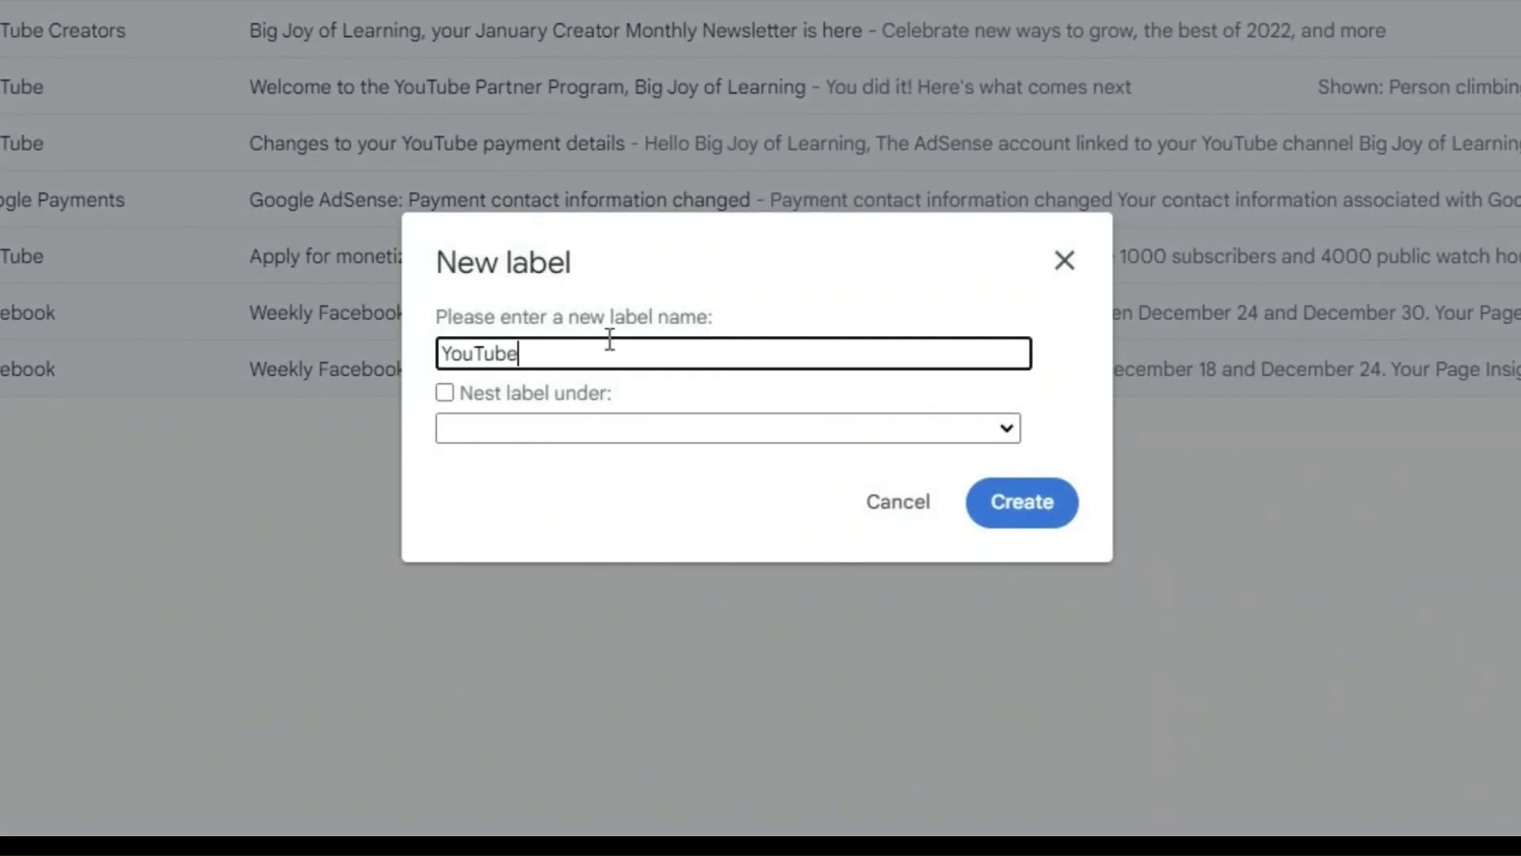
left_click(1014, 506)
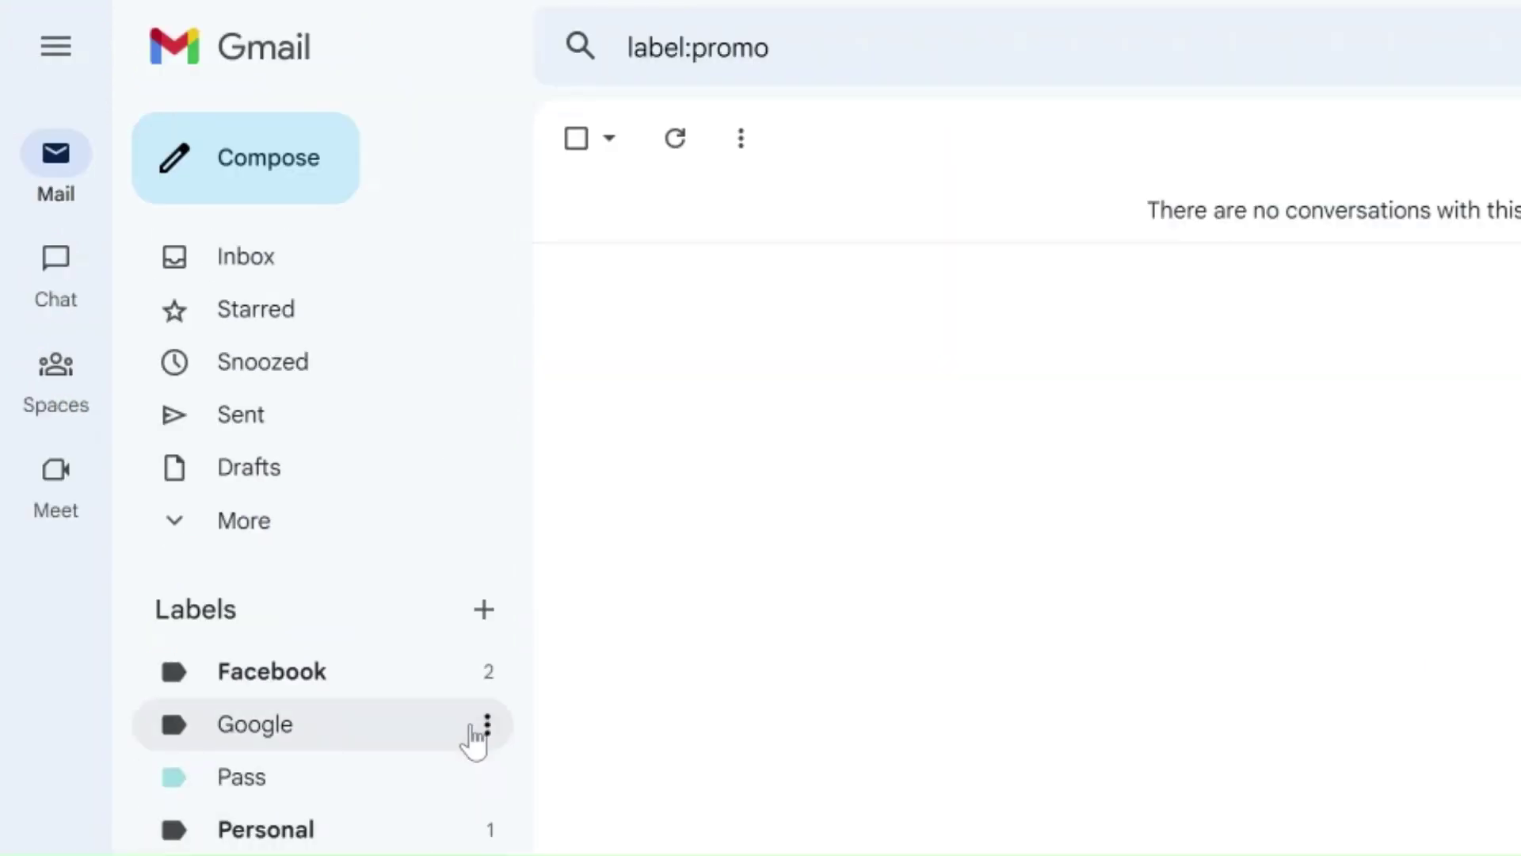
Step: Move the Super Thanks and Studio Mobile App emails from the YouTube label to Facebook
left_click(489, 725)
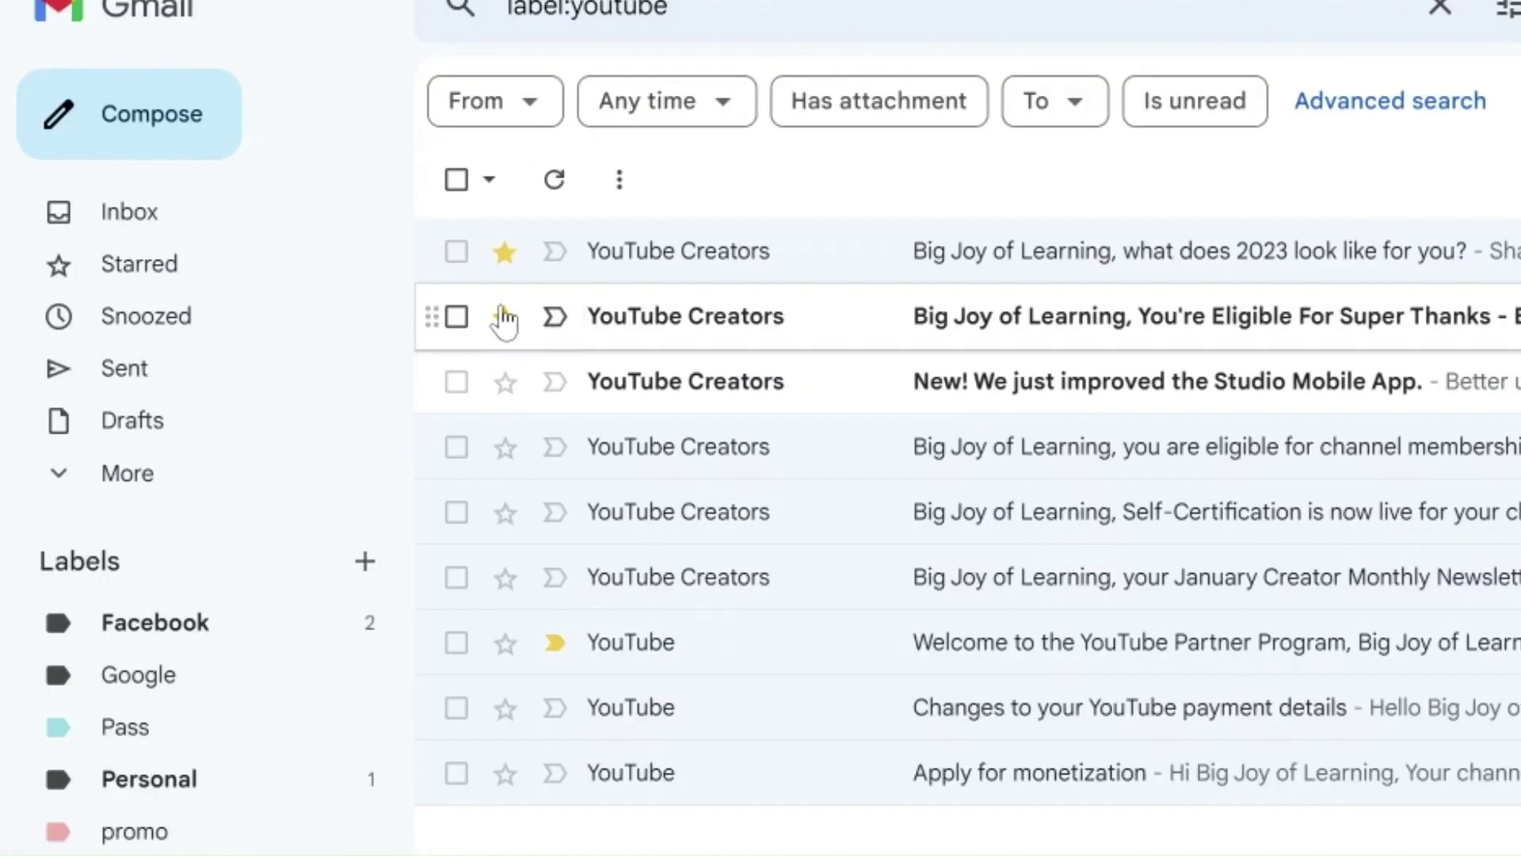
left_click(457, 318)
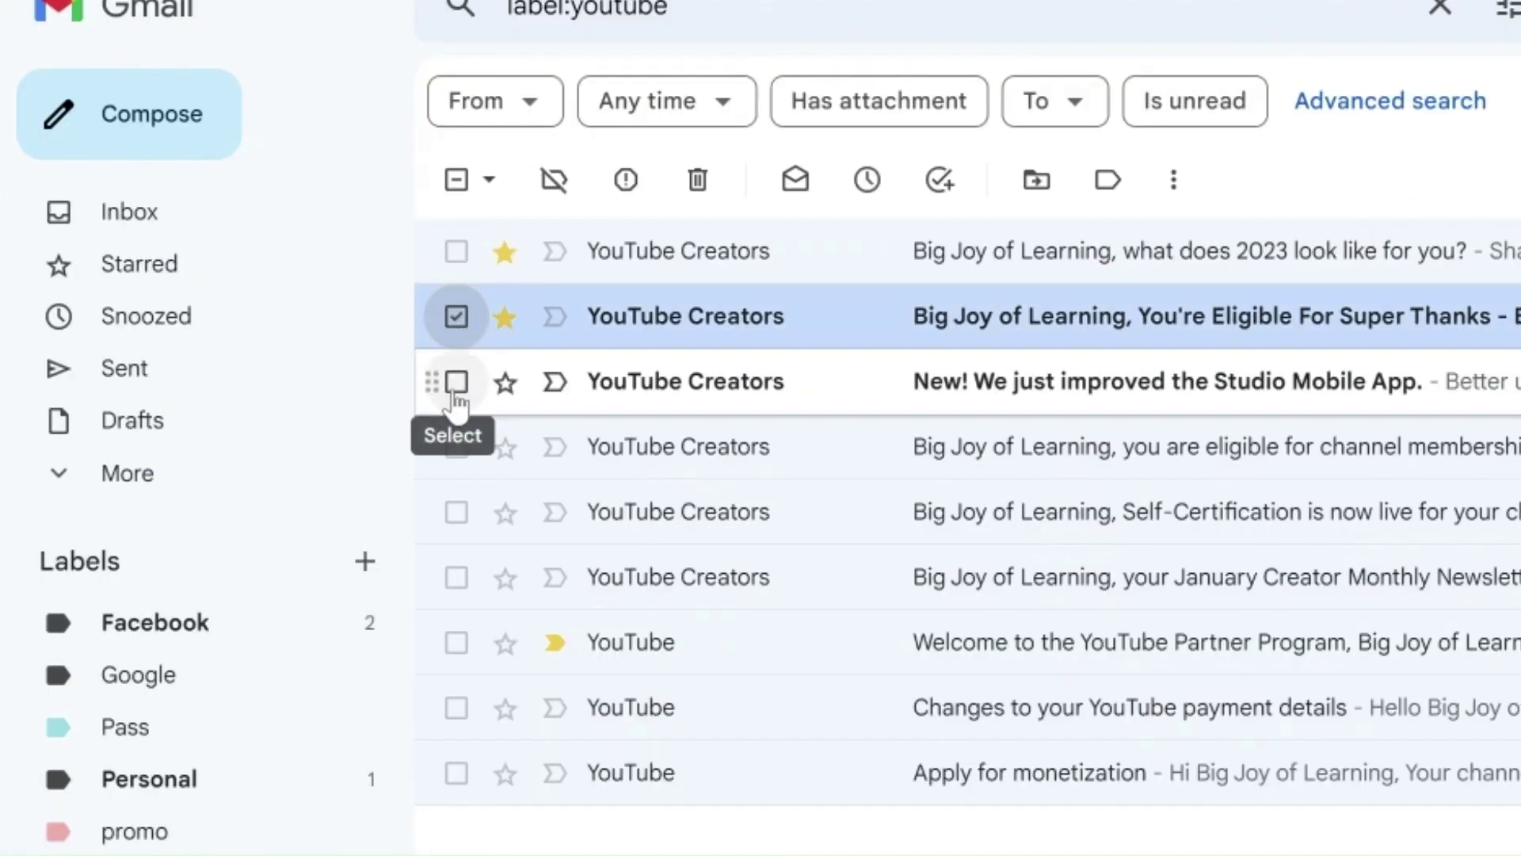
left_click(457, 388)
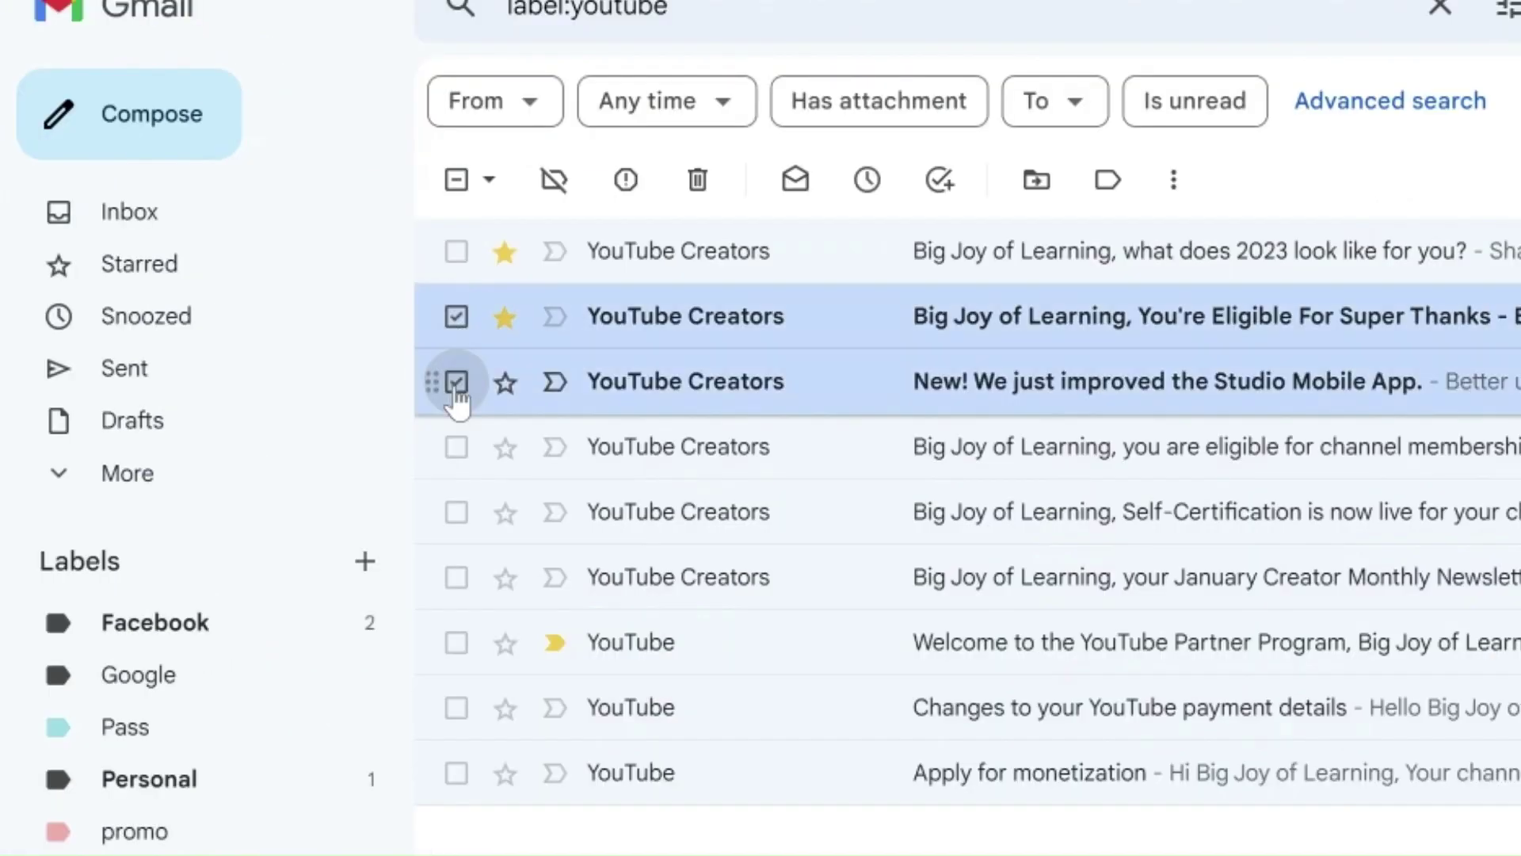
left_click(1107, 181)
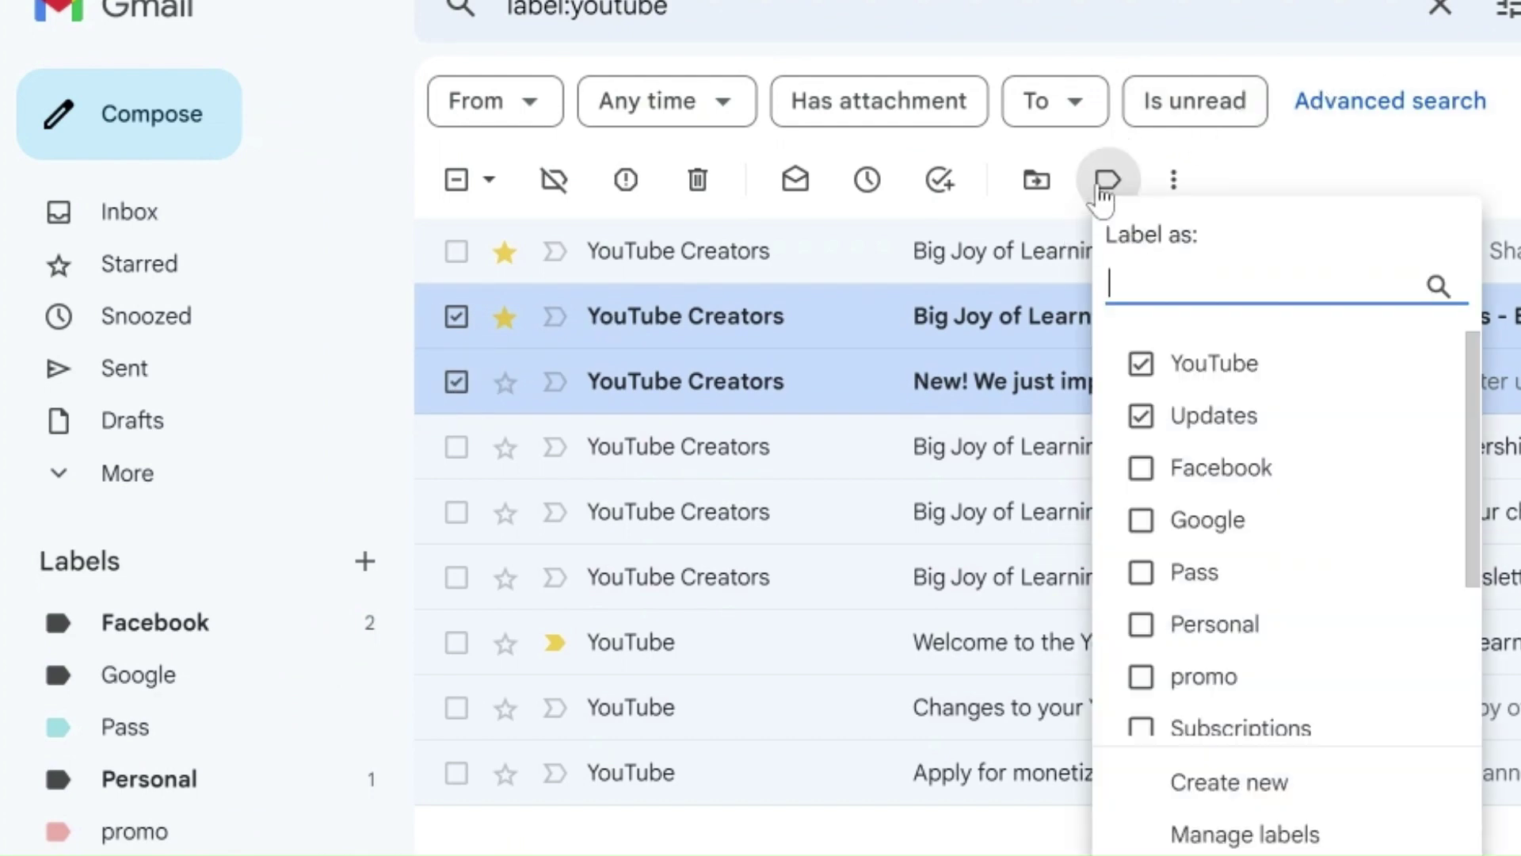
left_click(1143, 366)
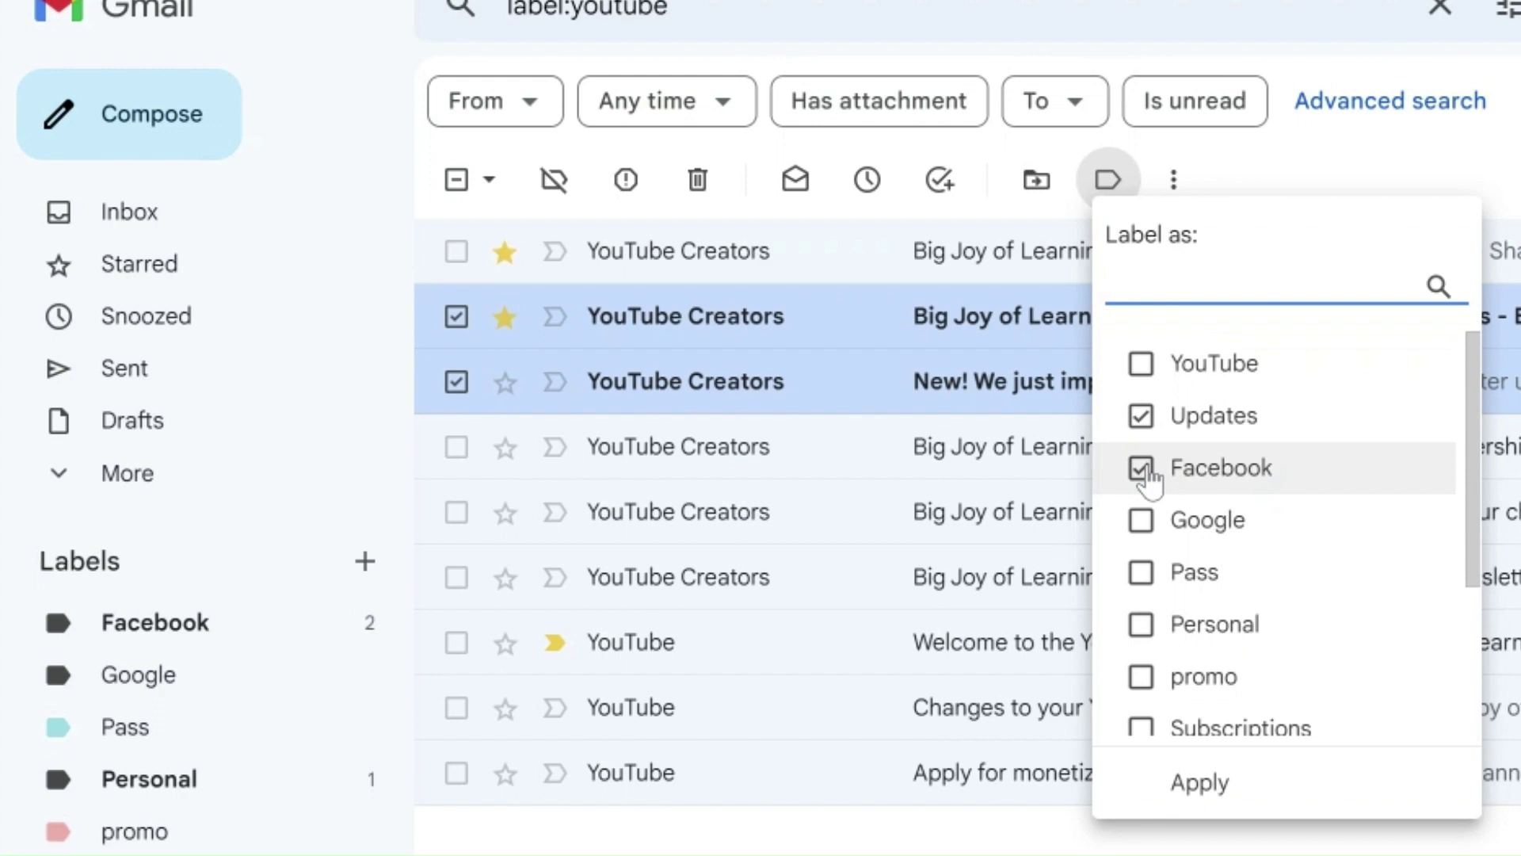
left_click(1202, 785)
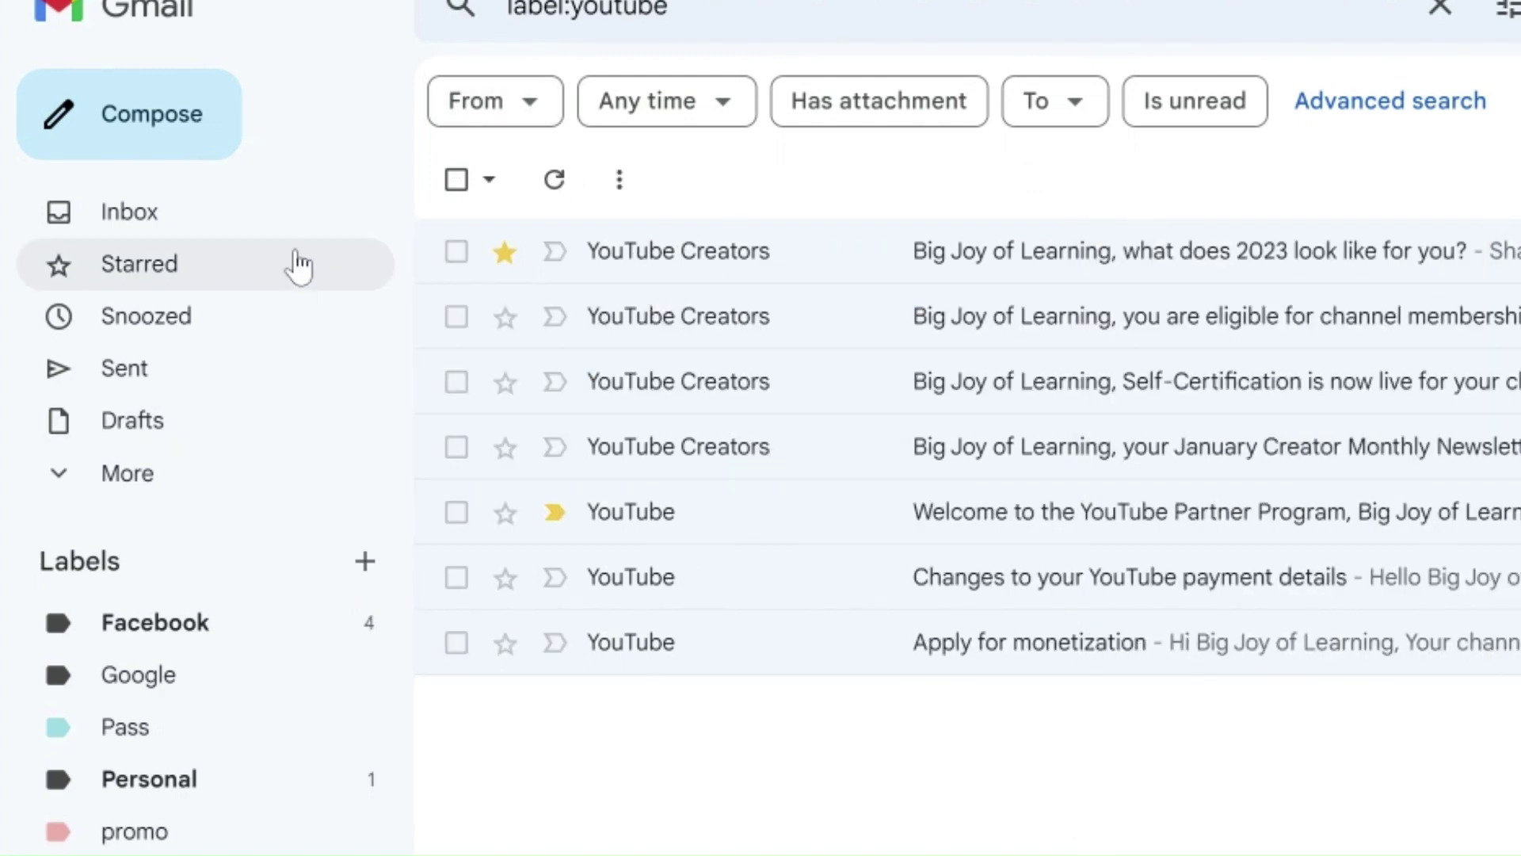
Step: Start a new message and look at the Label choices under its More options menu
left_click(171, 121)
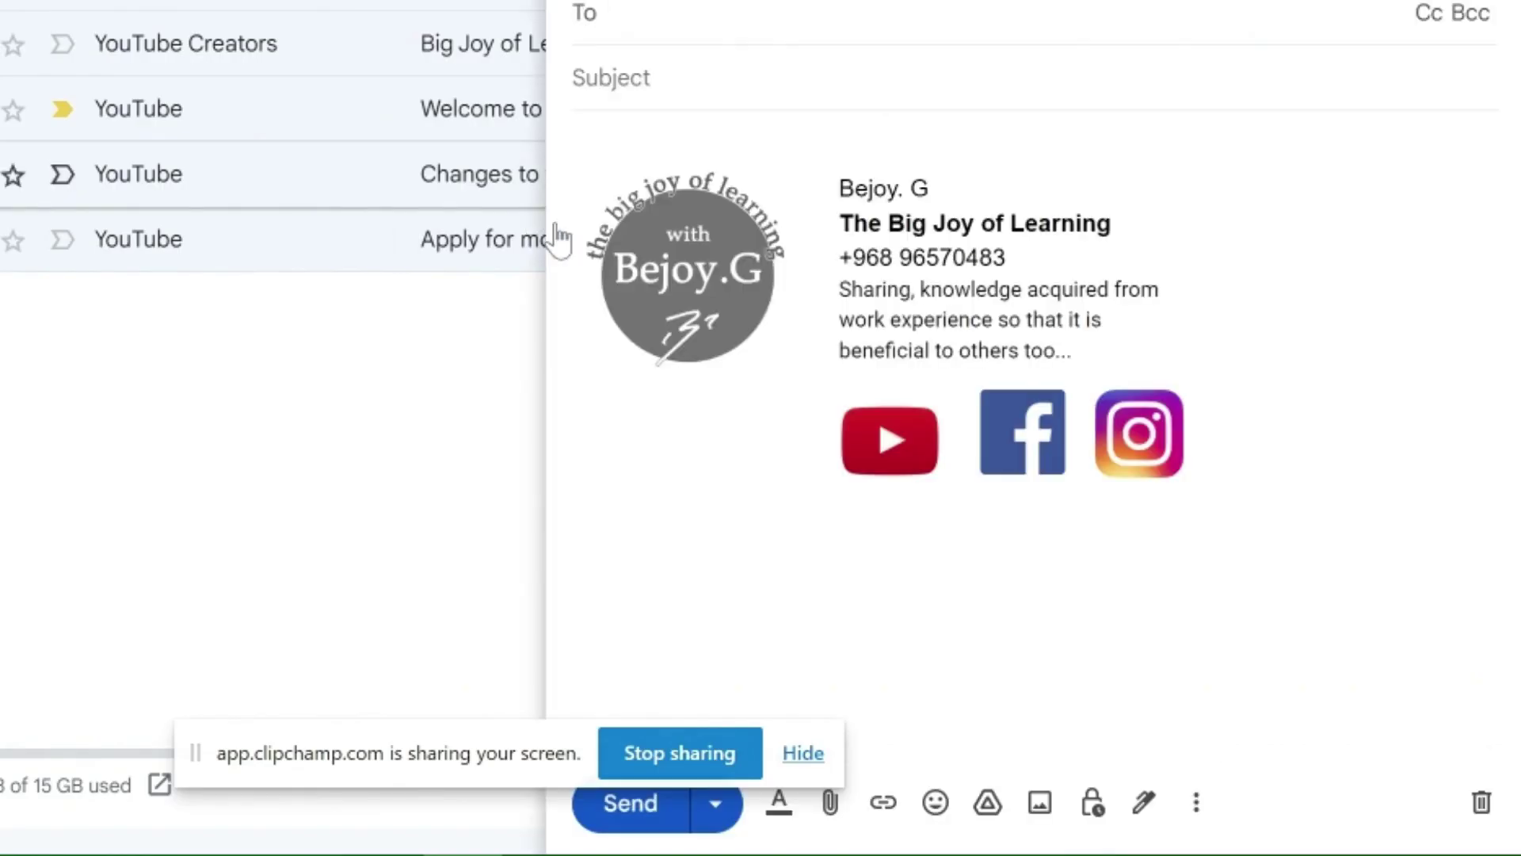
left_click(1197, 802)
mouse_move(1272, 511)
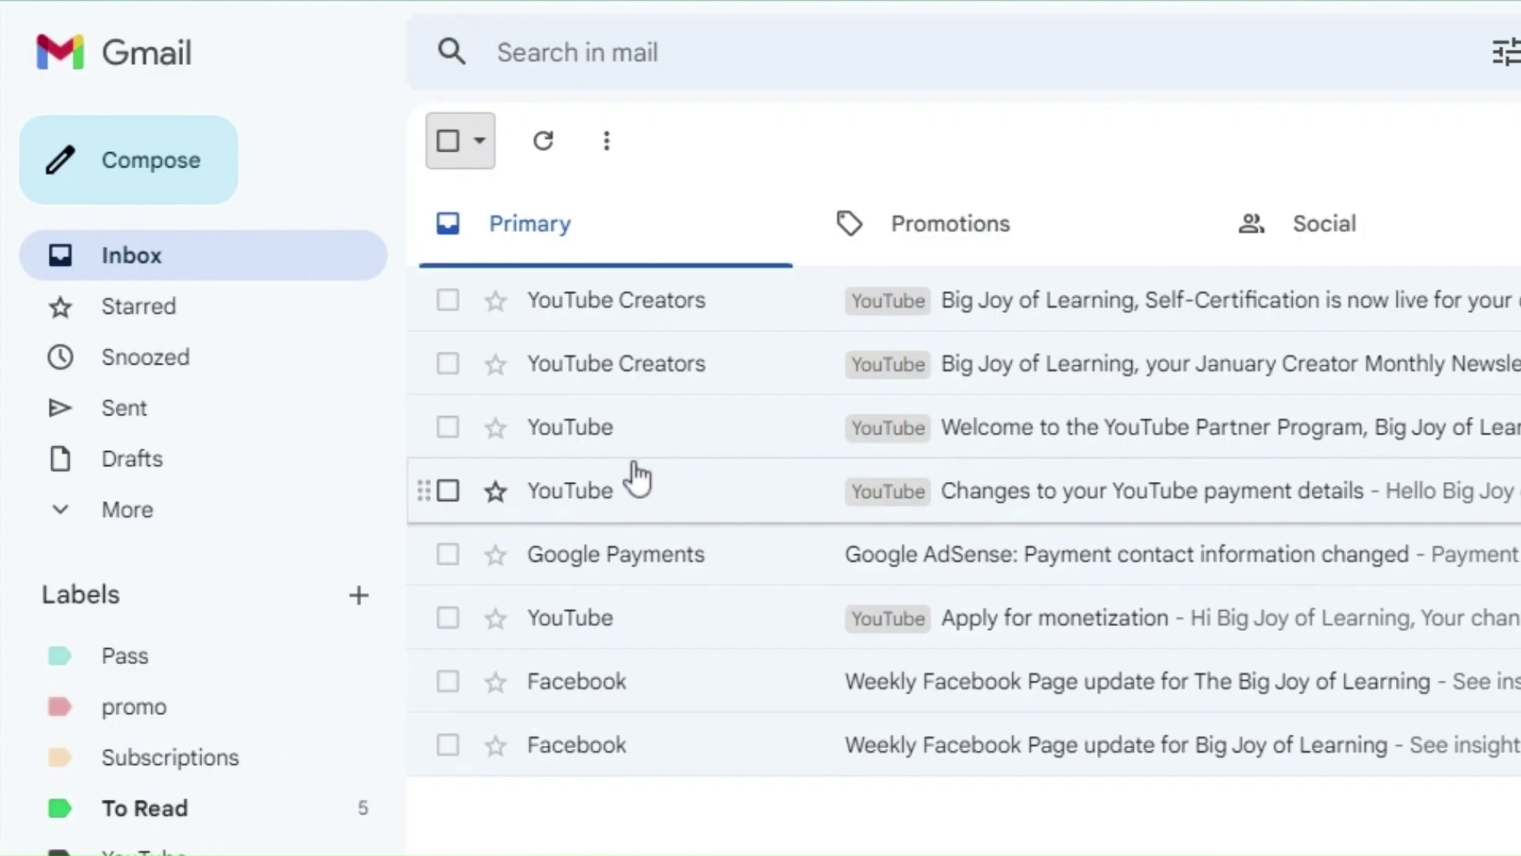
Step: Move the five YouTube emails into the YouTube label and view that label
left_click(448, 299)
left_click(449, 363)
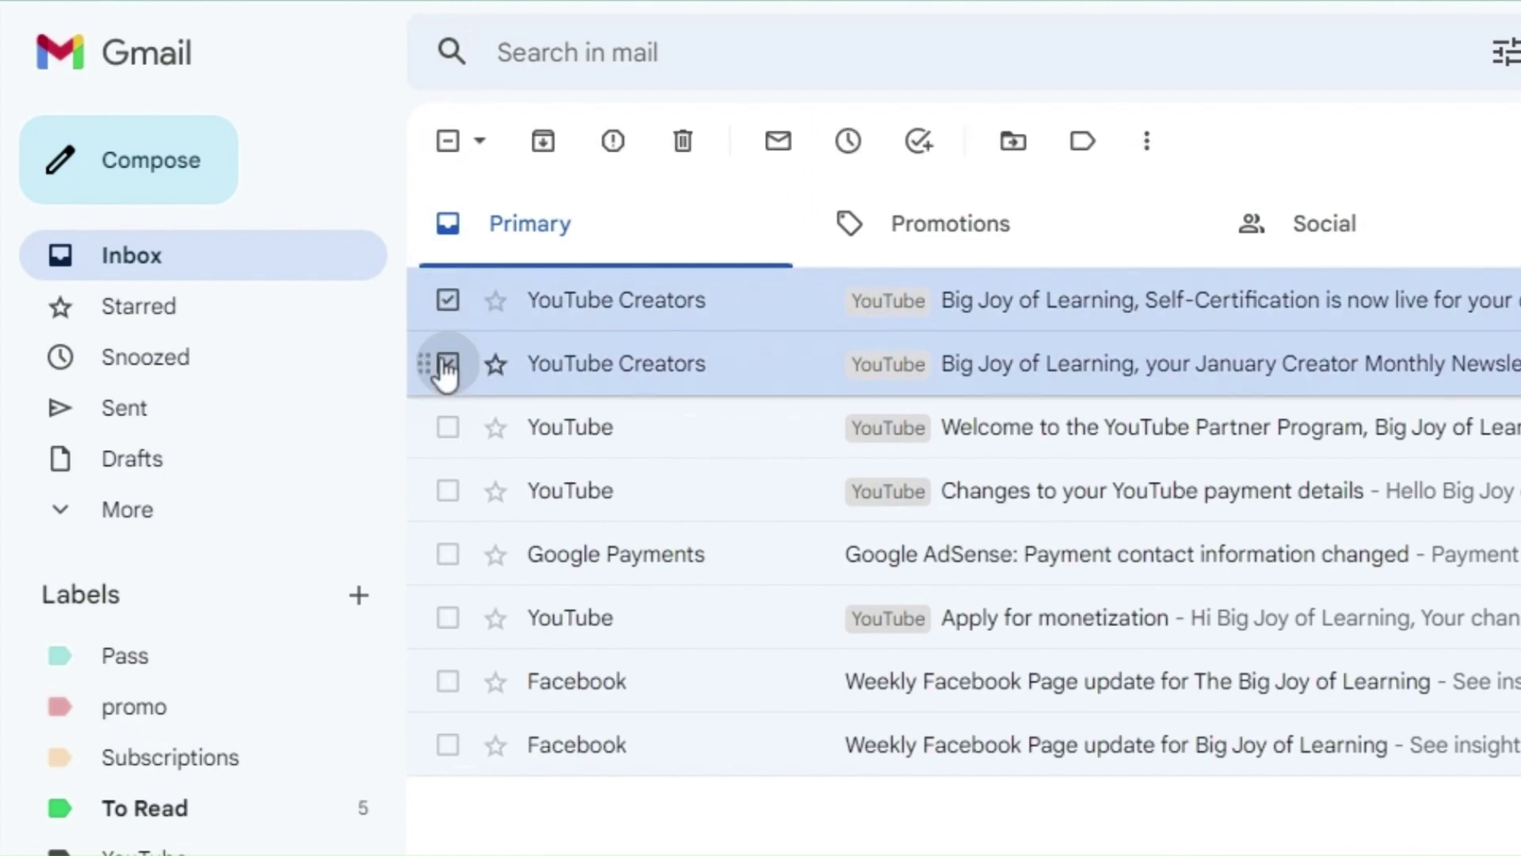
left_click(449, 428)
left_click(449, 490)
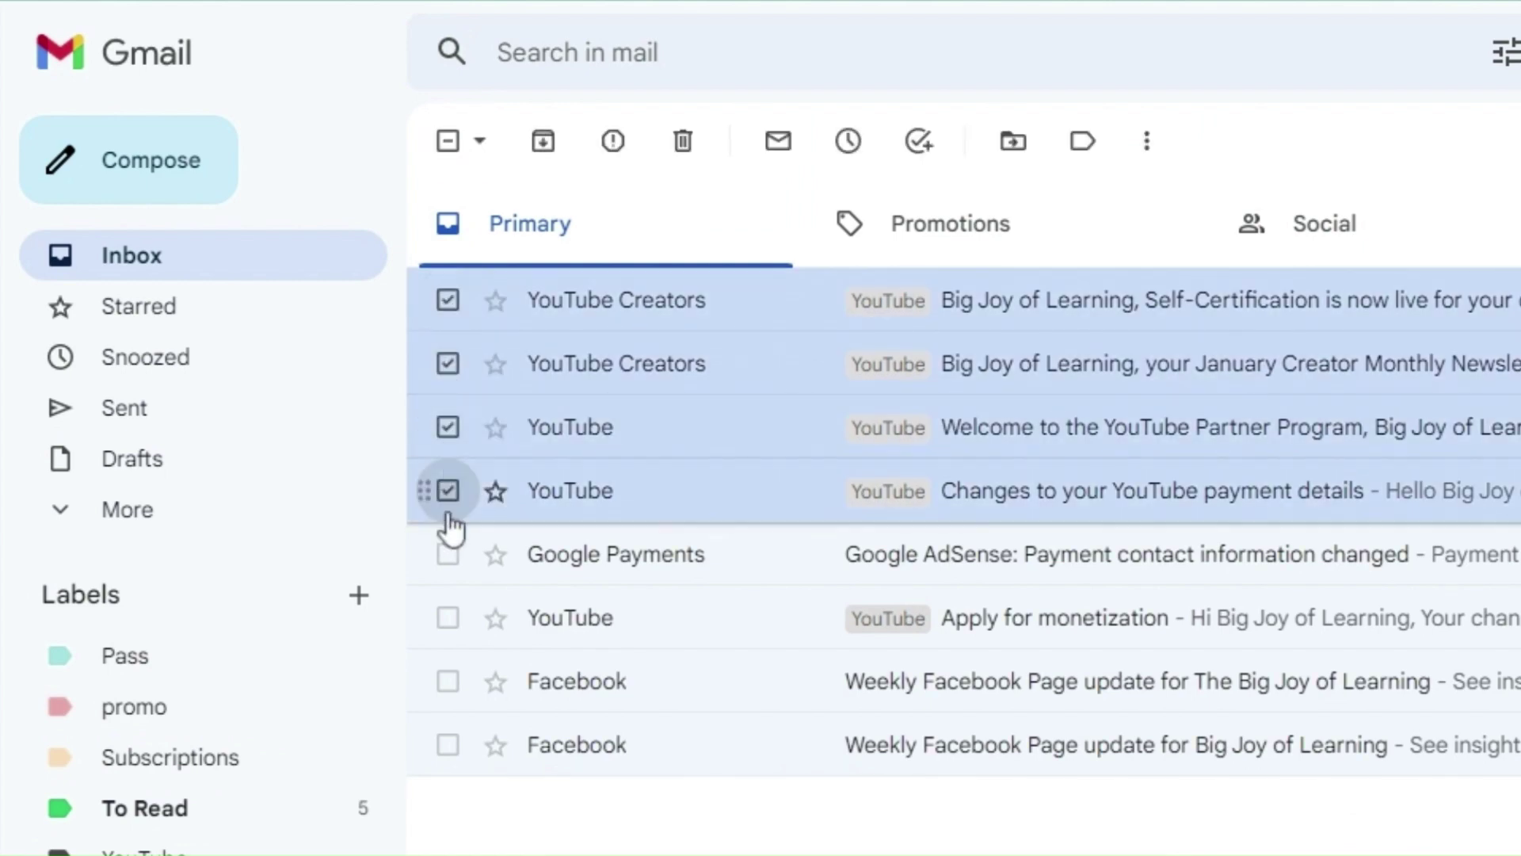
left_click(448, 618)
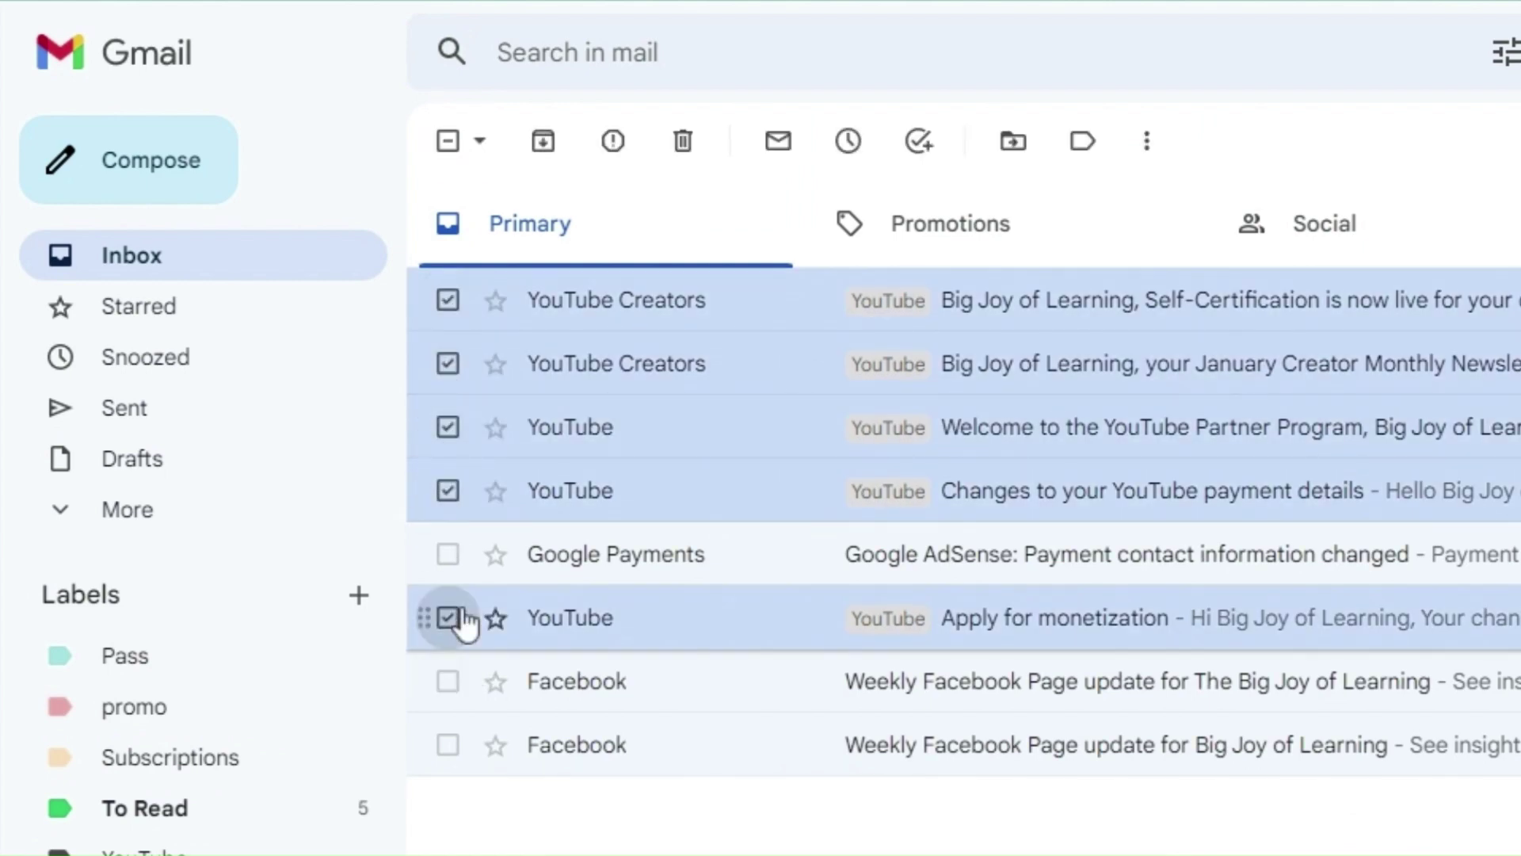
left_click(1022, 164)
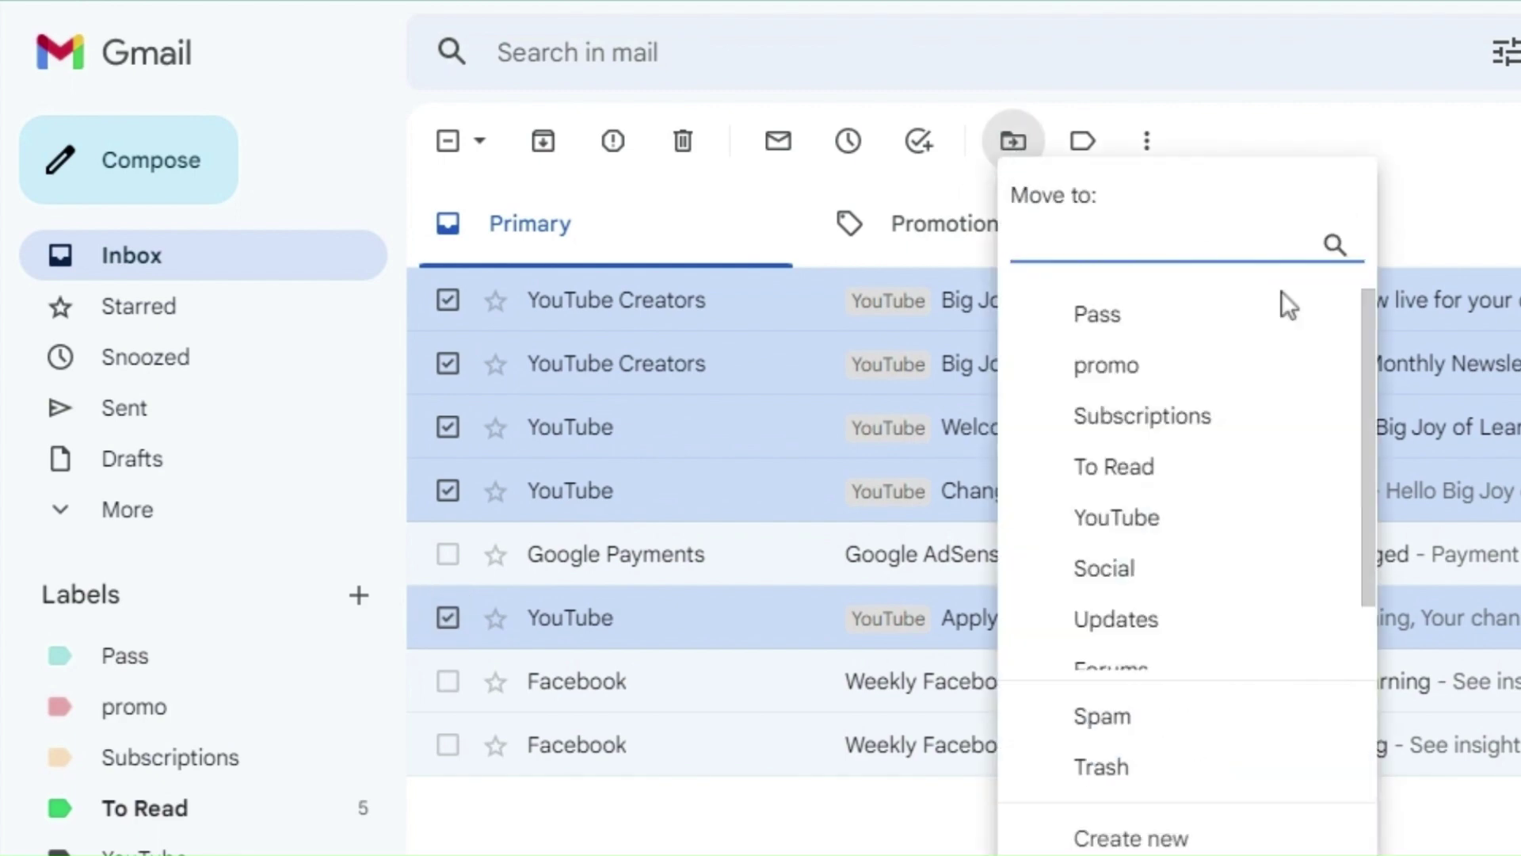
scroll(1173, 523, "down", 1)
left_click(1141, 450)
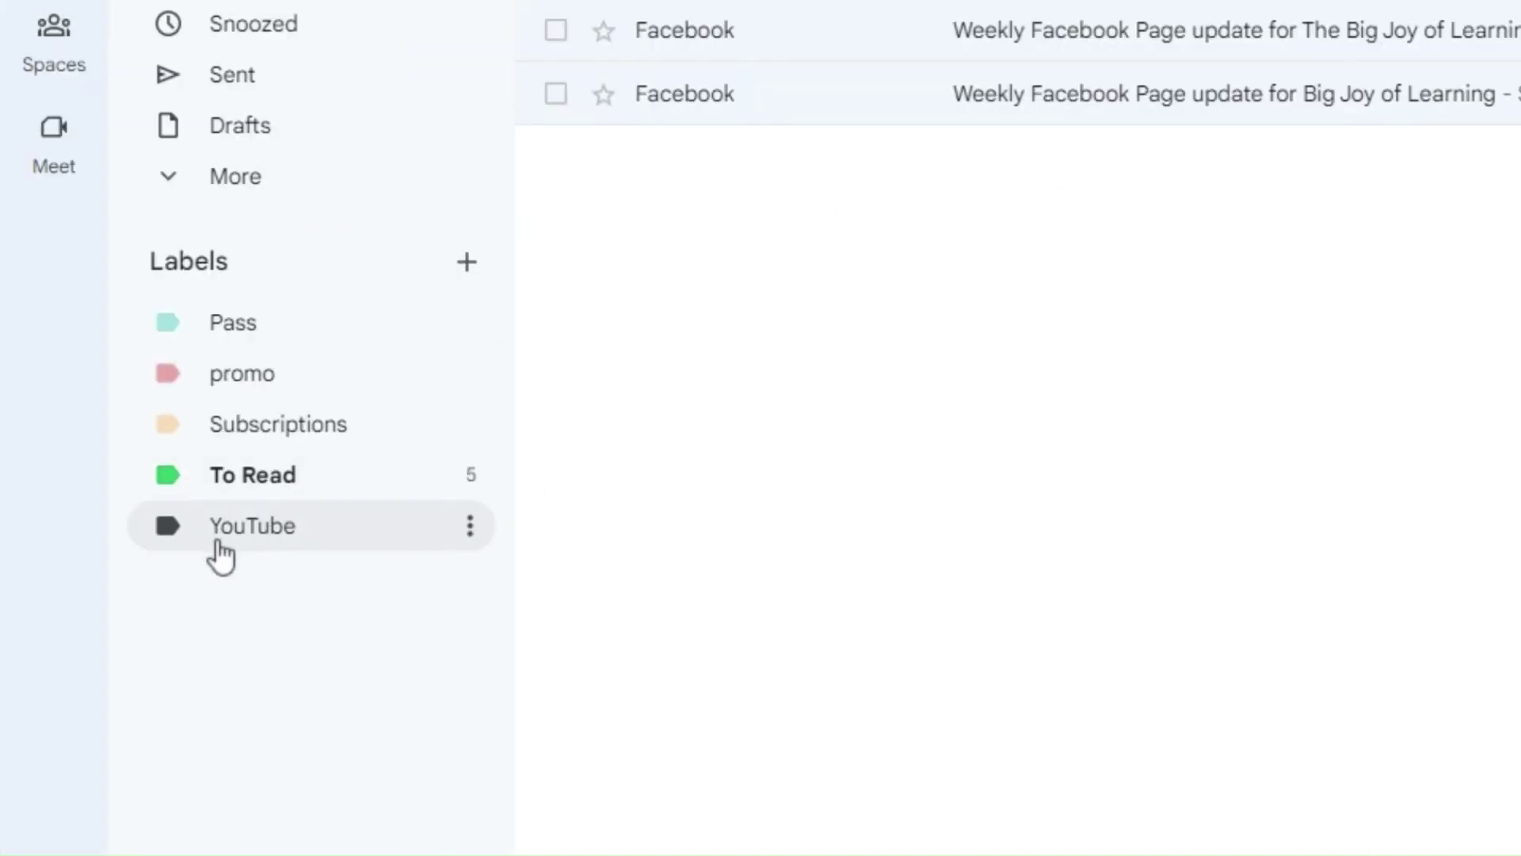
left_click(231, 544)
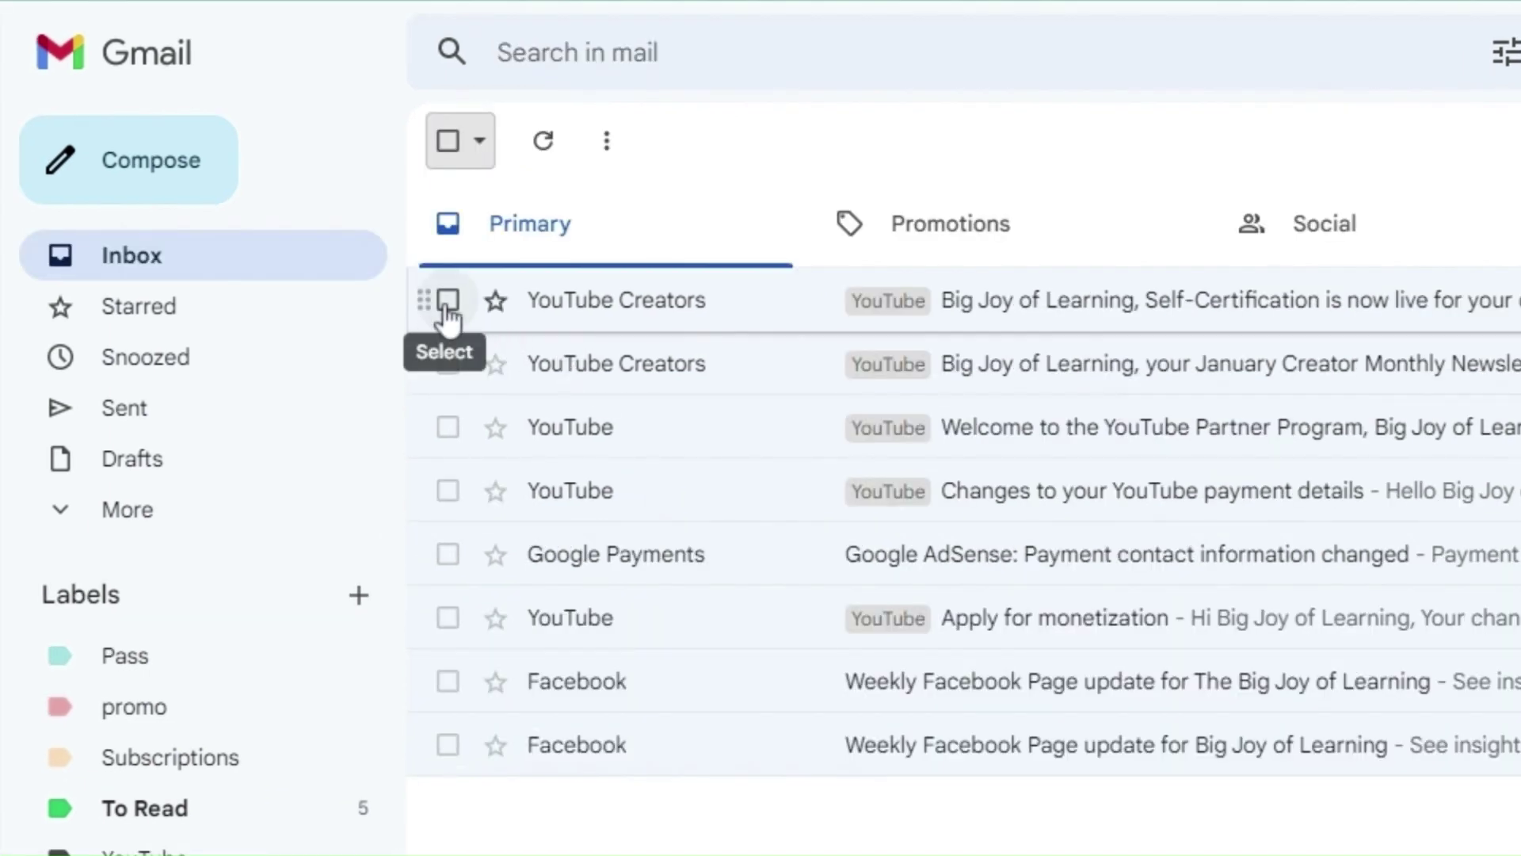
Step: Reselect the same five YouTube emails, move them to YouTube again, and check the label
left_click(447, 301)
left_click(448, 365)
left_click(448, 427)
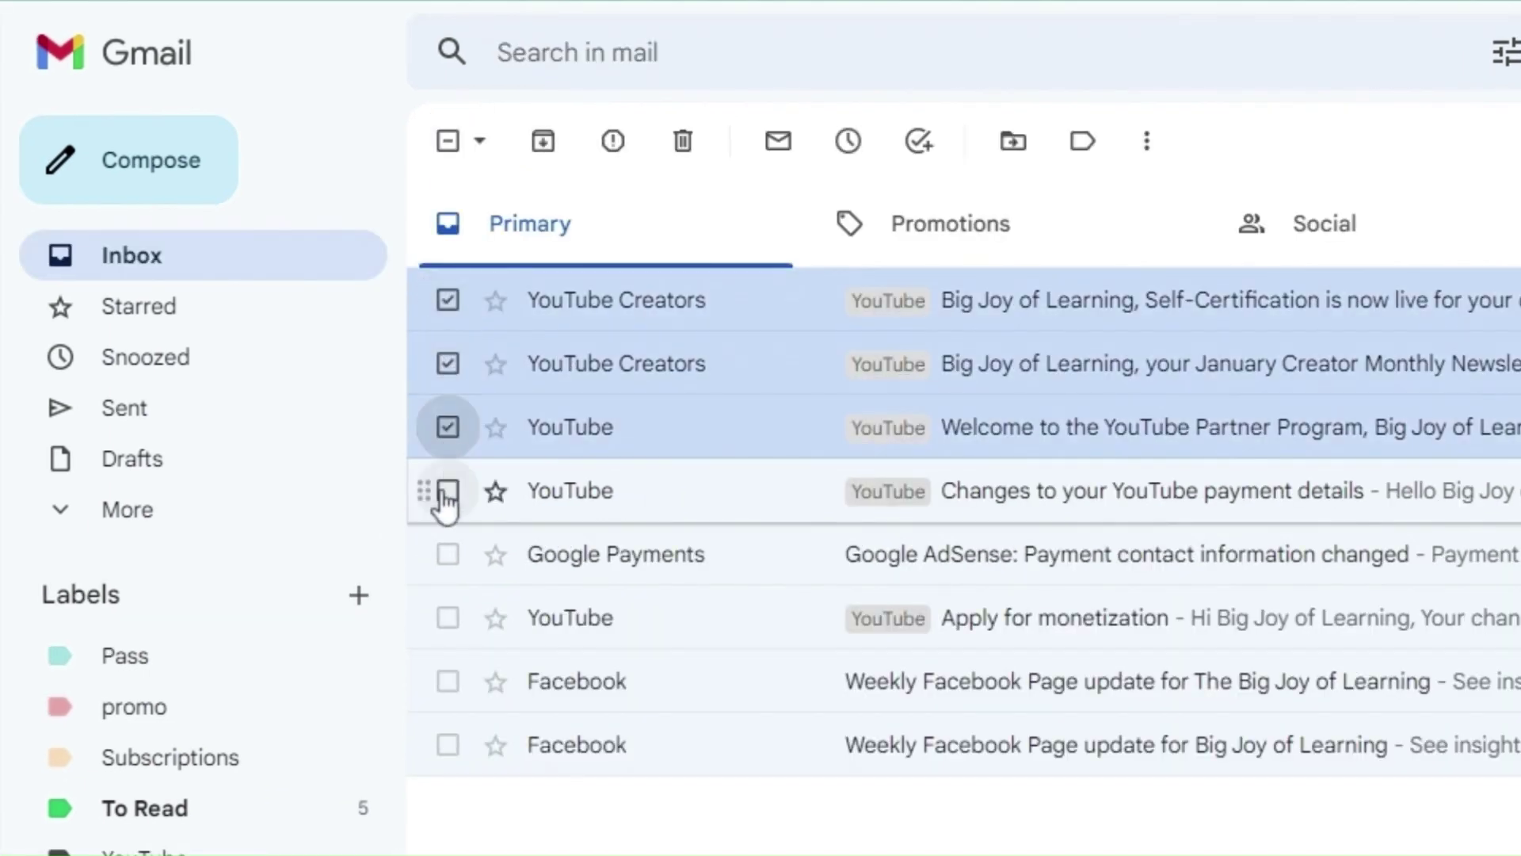
left_click(447, 490)
left_click(453, 618)
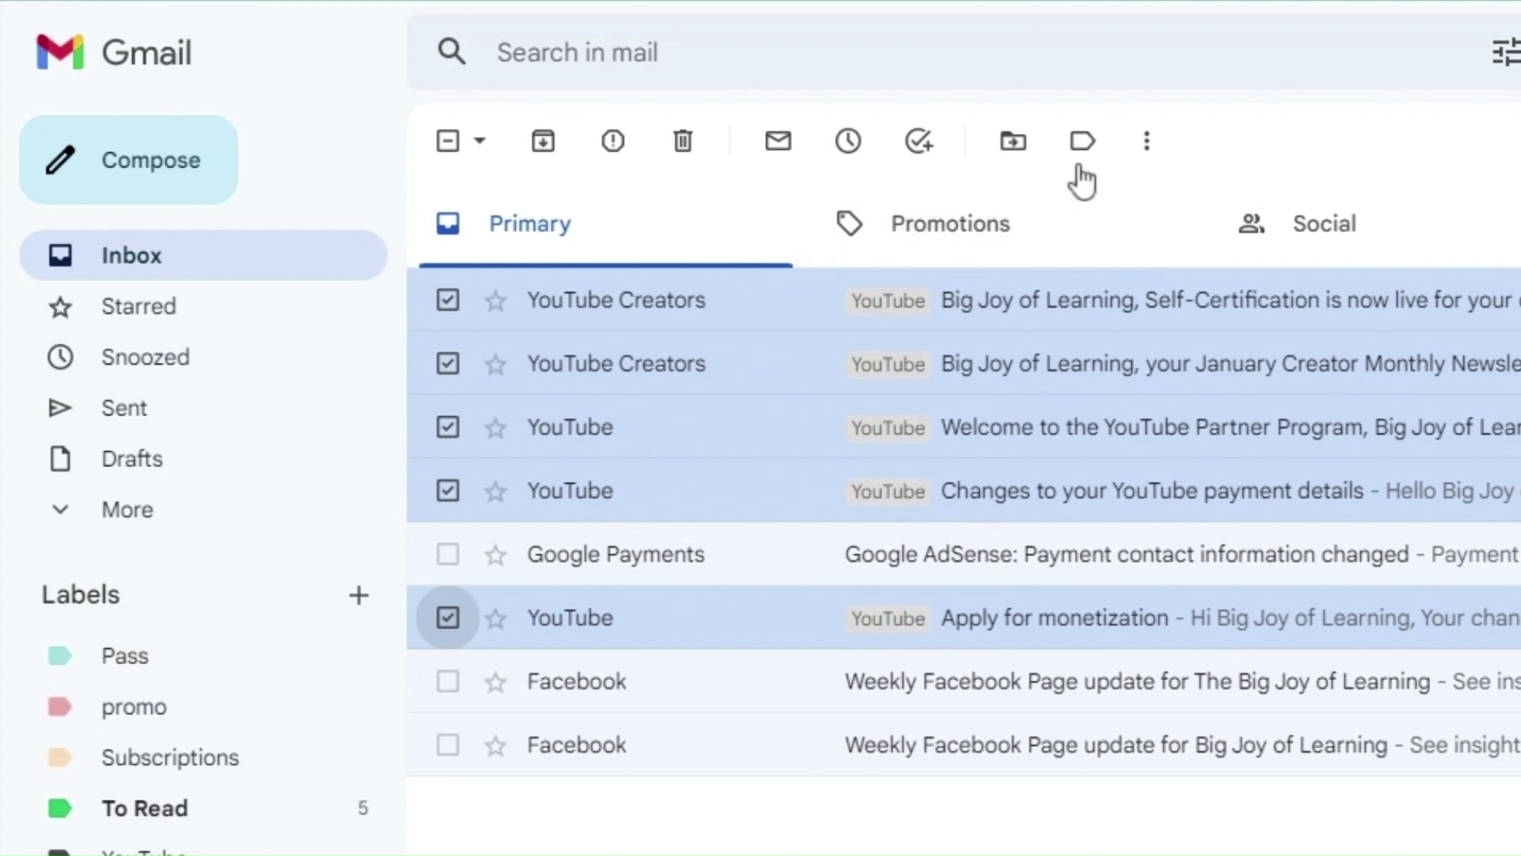
left_click(1019, 154)
scroll(1196, 601, "down", 2)
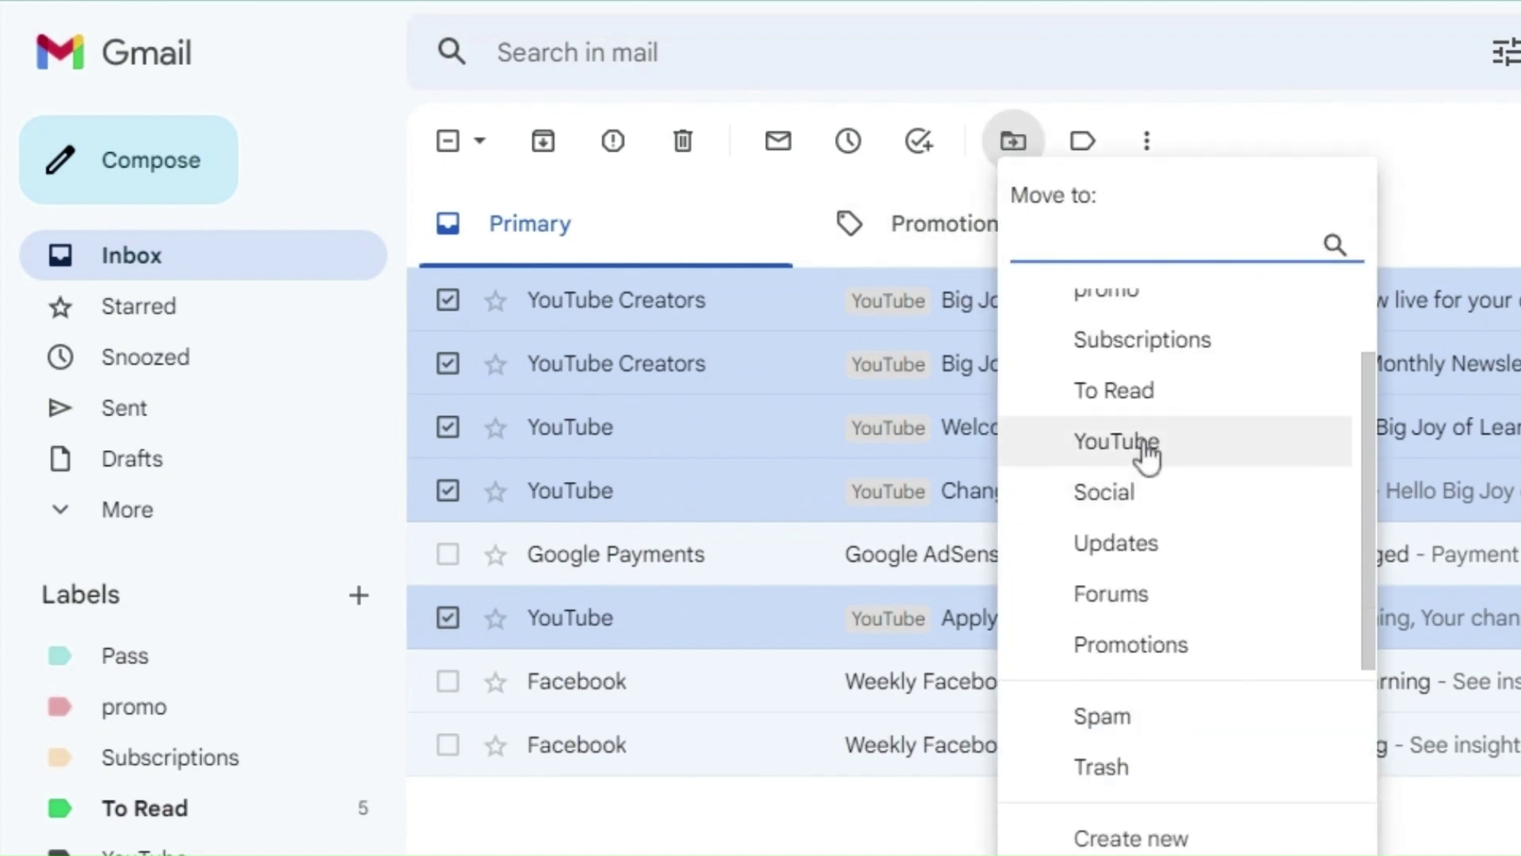
left_click(1145, 454)
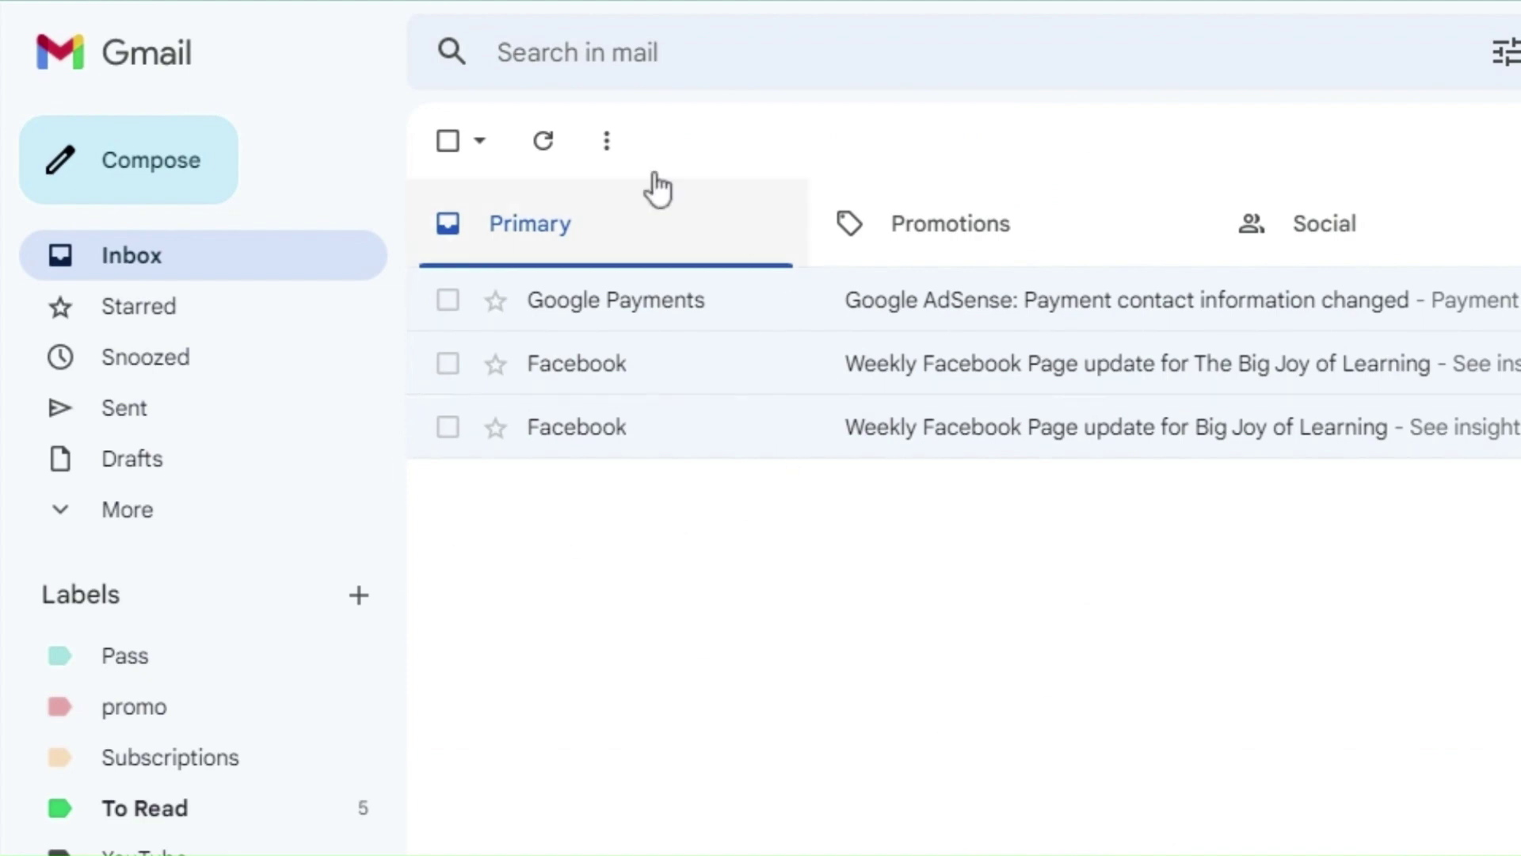
left_click(135, 851)
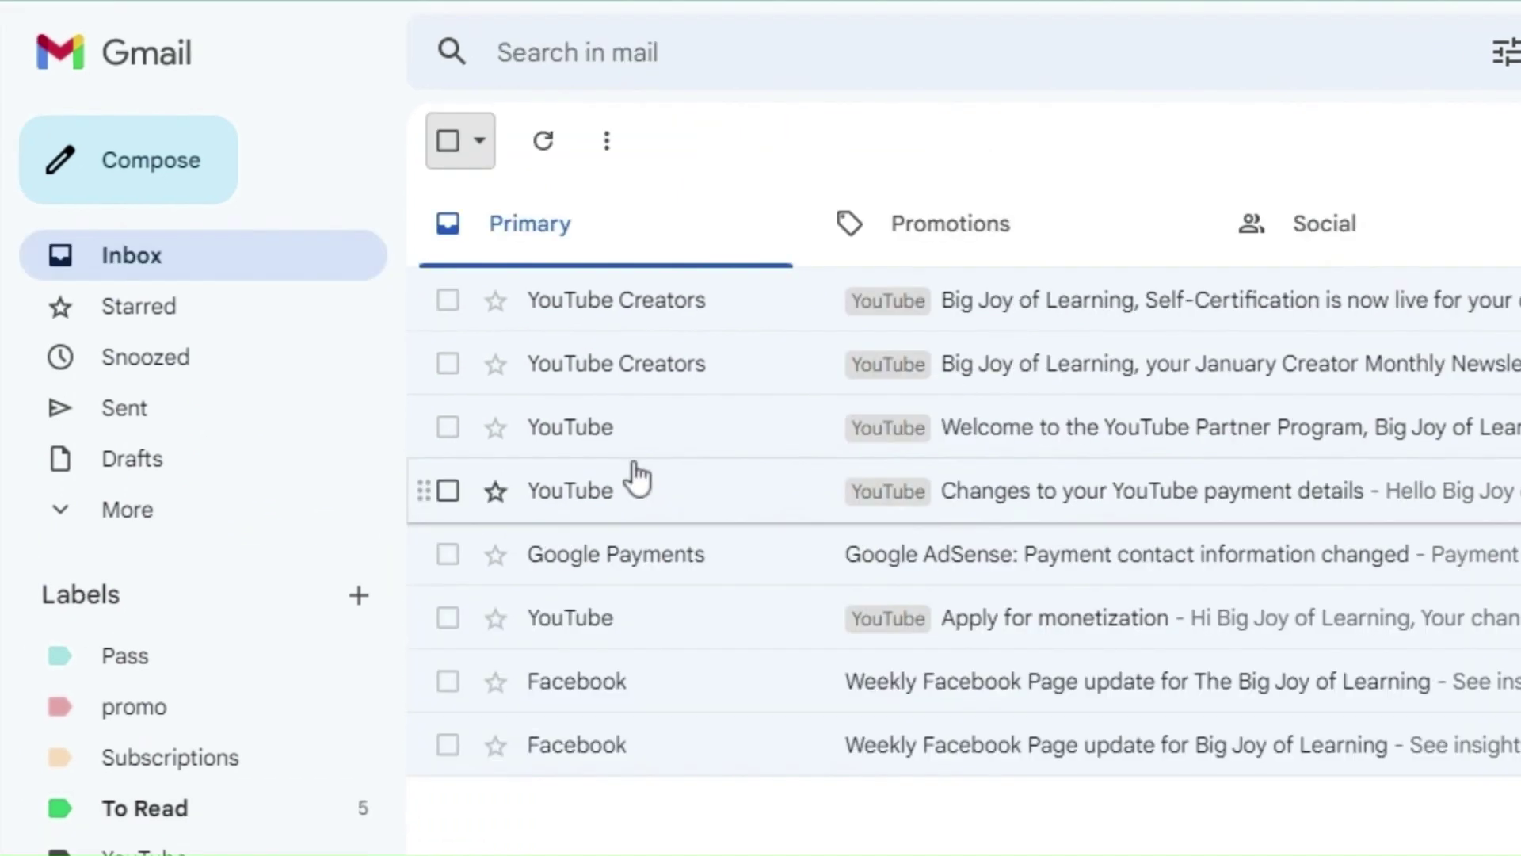
Step: Move the five YouTube emails into the YouTube label once more and open it
left_click(448, 300)
left_click(447, 364)
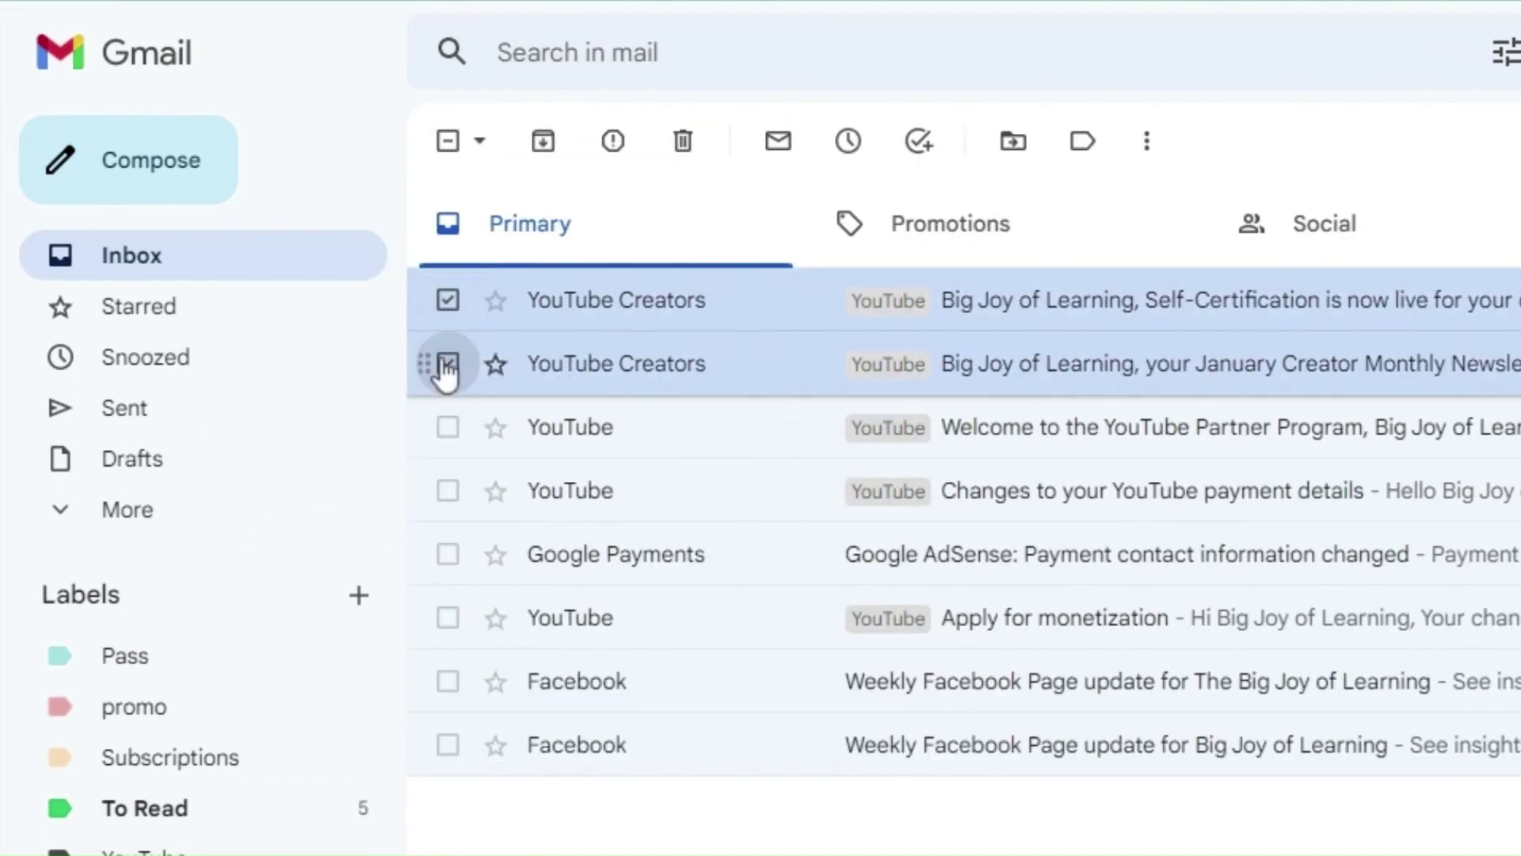
left_click(448, 427)
left_click(448, 490)
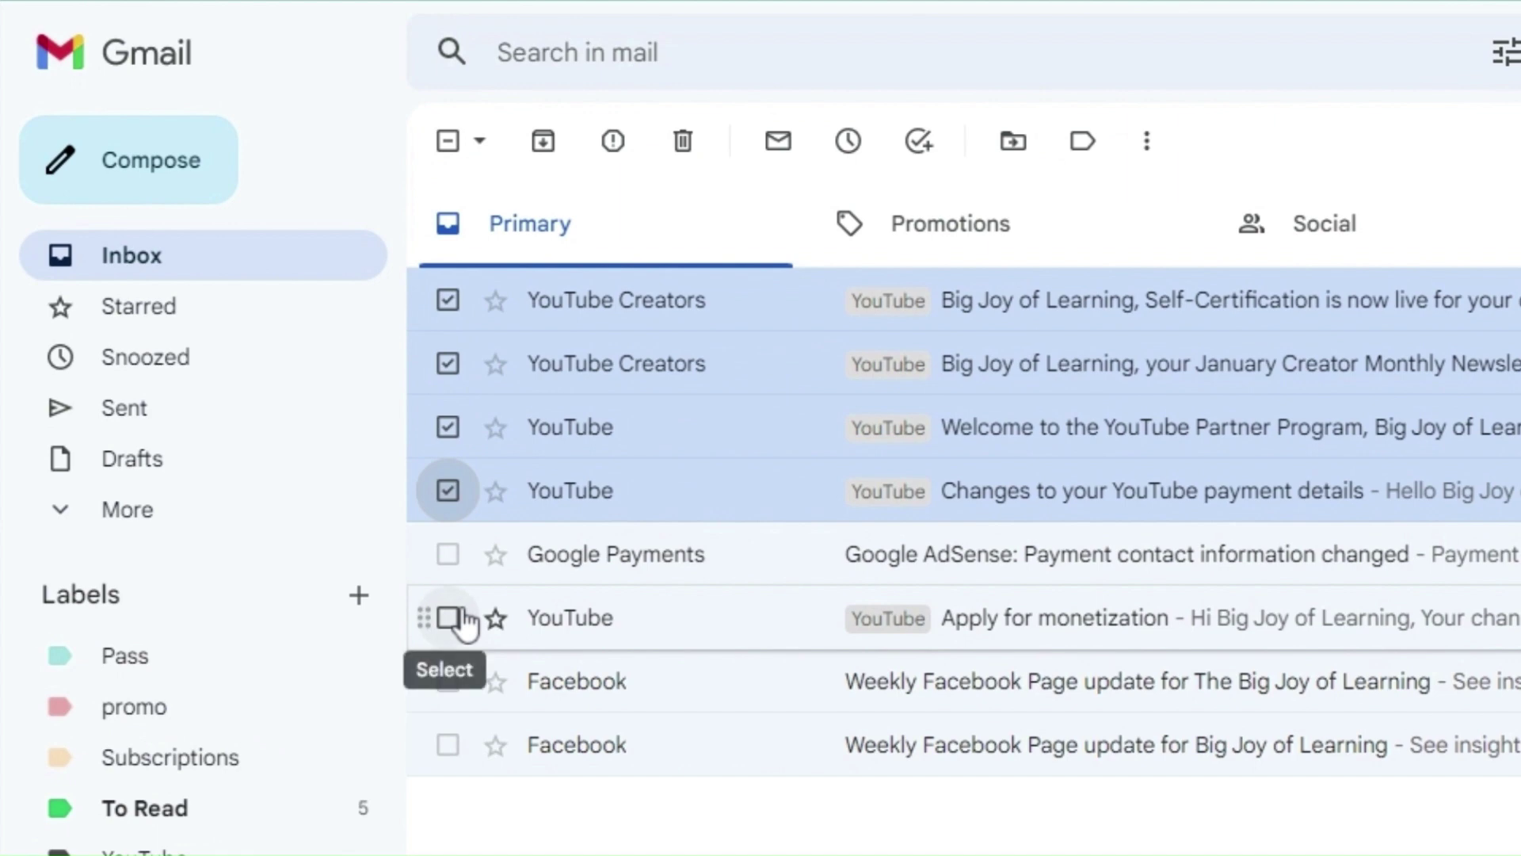
left_click(449, 617)
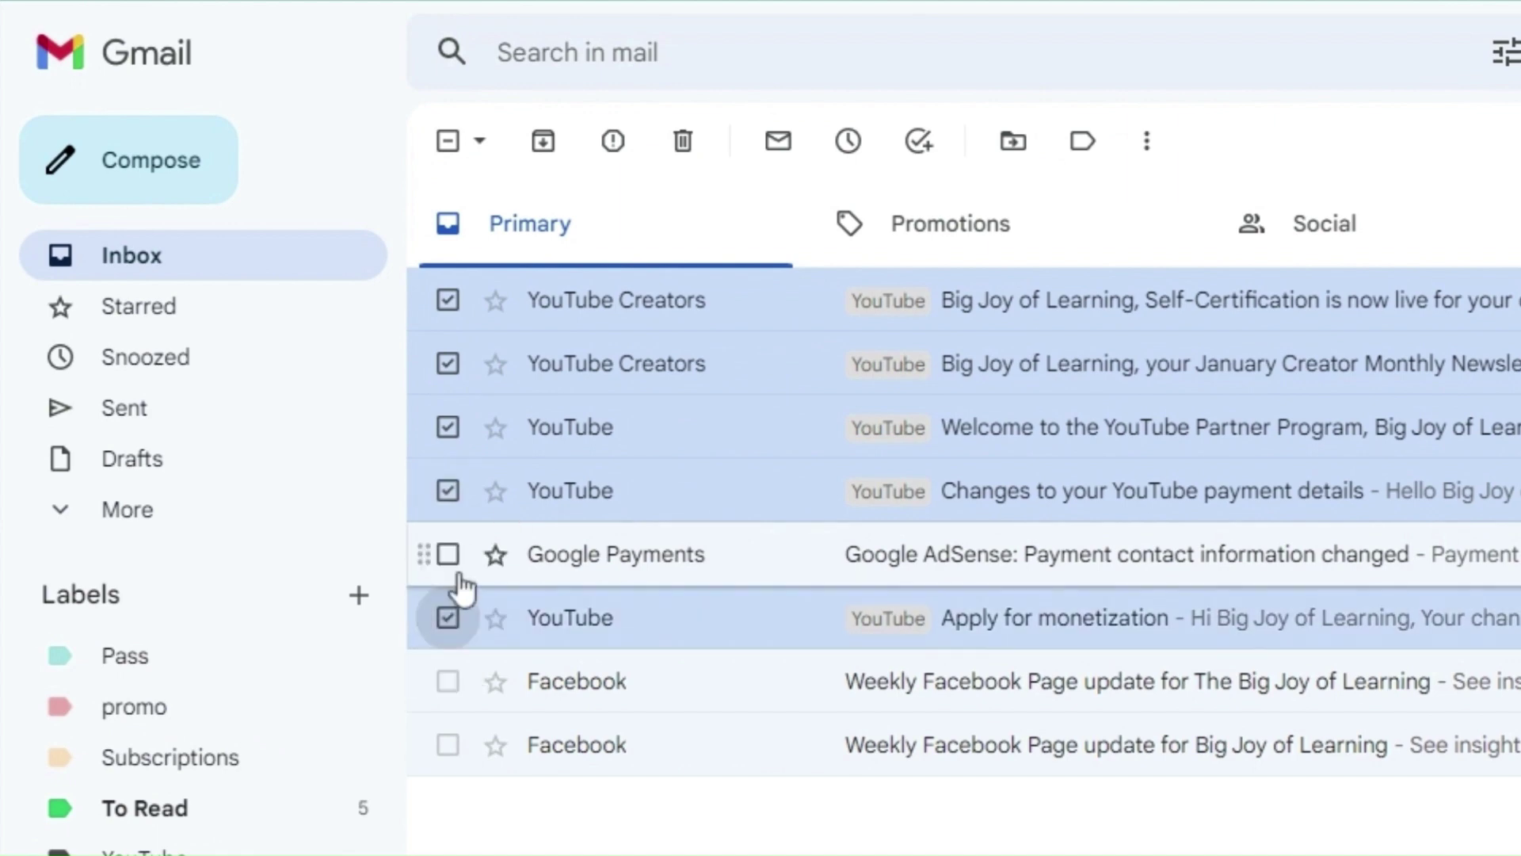
left_click(1021, 155)
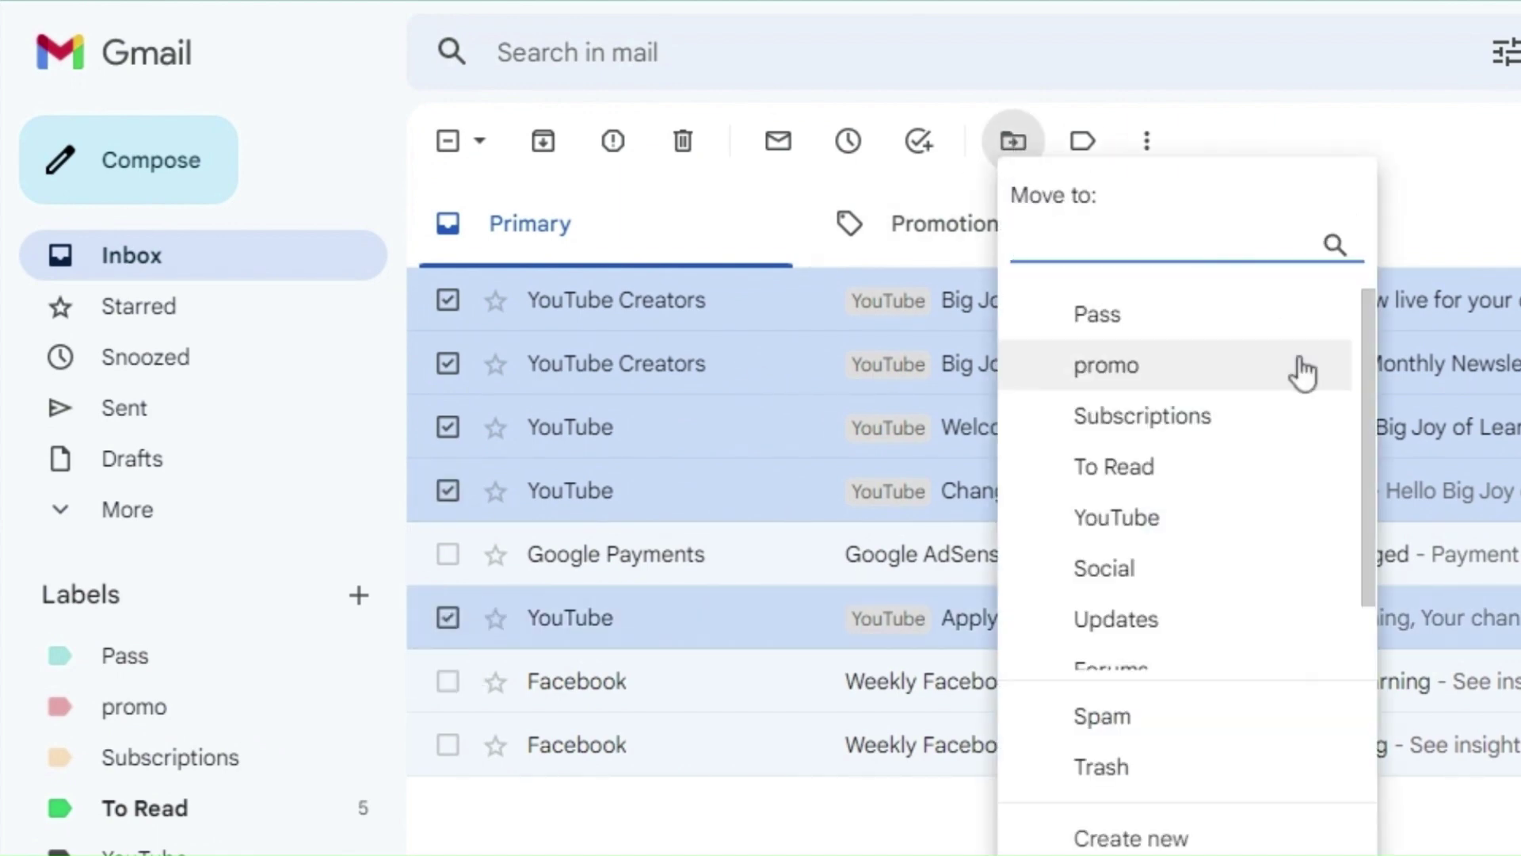
scroll(1202, 597, "down", 2)
left_click(1145, 447)
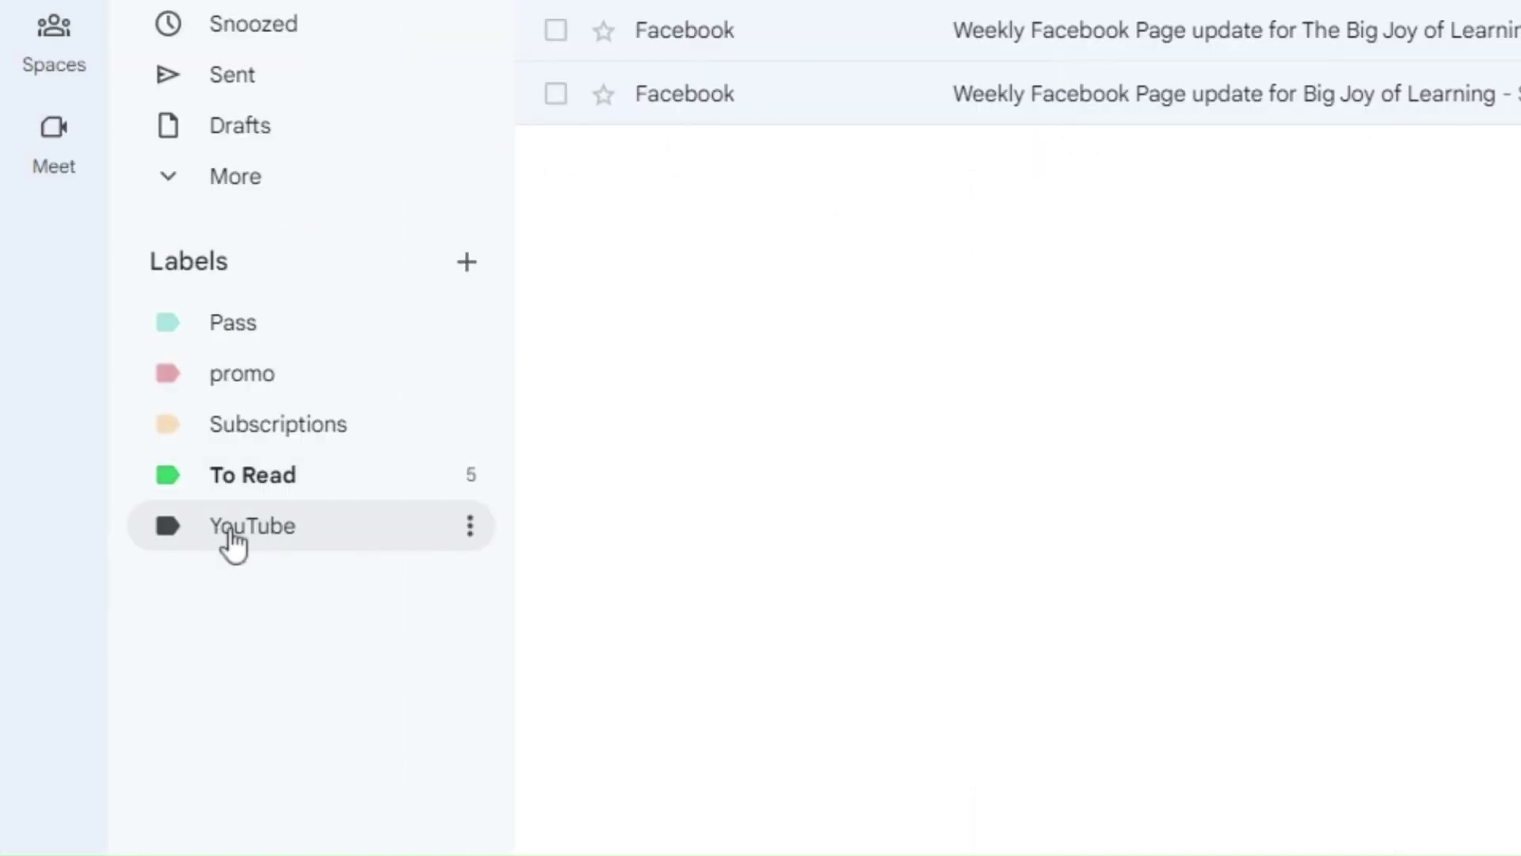
left_click(234, 543)
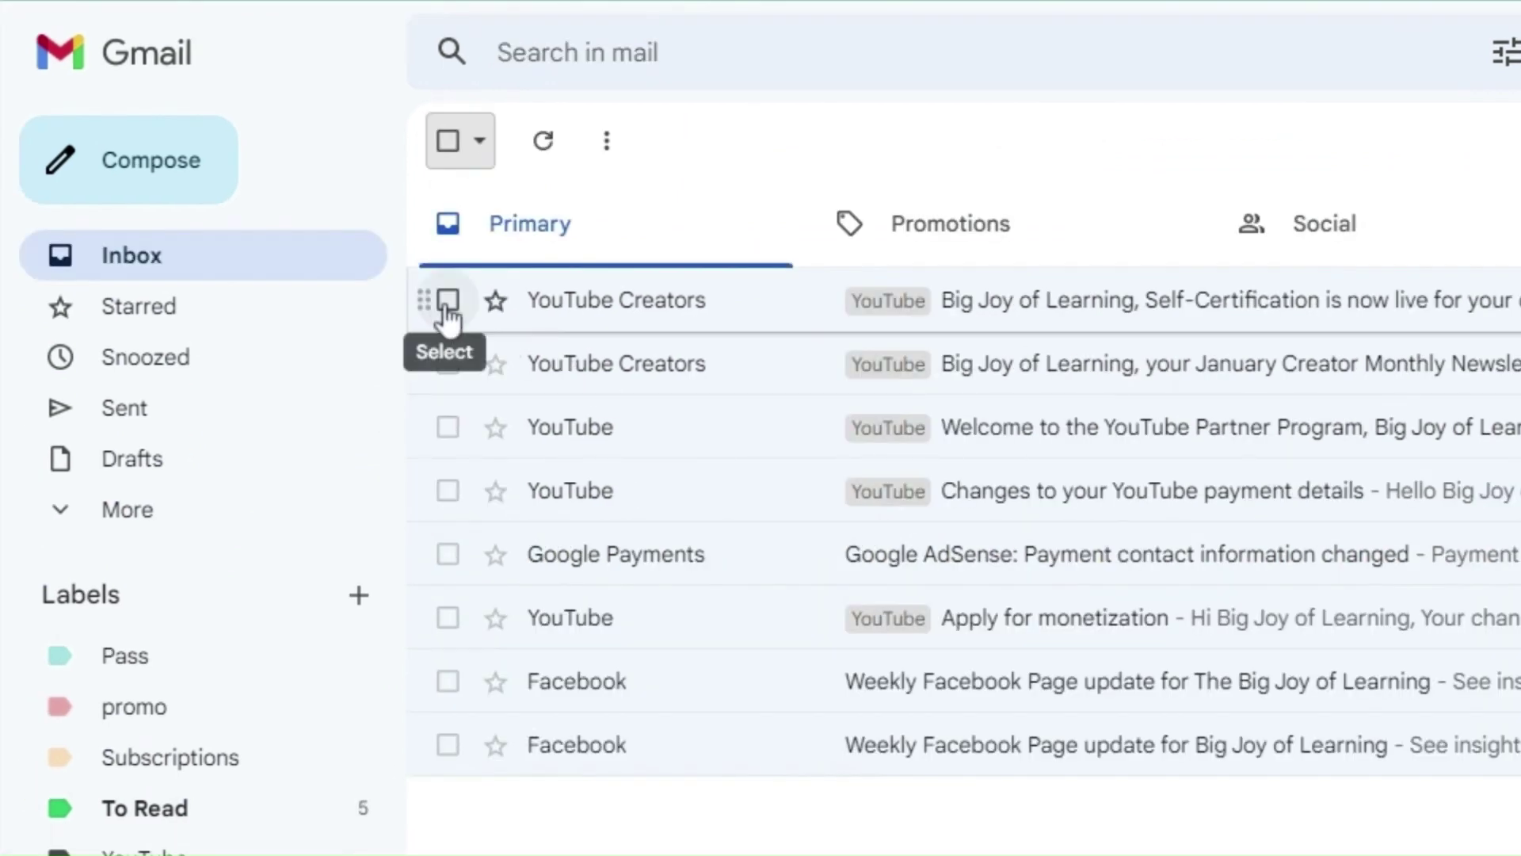
Step: Reselect the five remaining YouTube email rows in the list
left_click(448, 299)
left_click(448, 363)
left_click(447, 427)
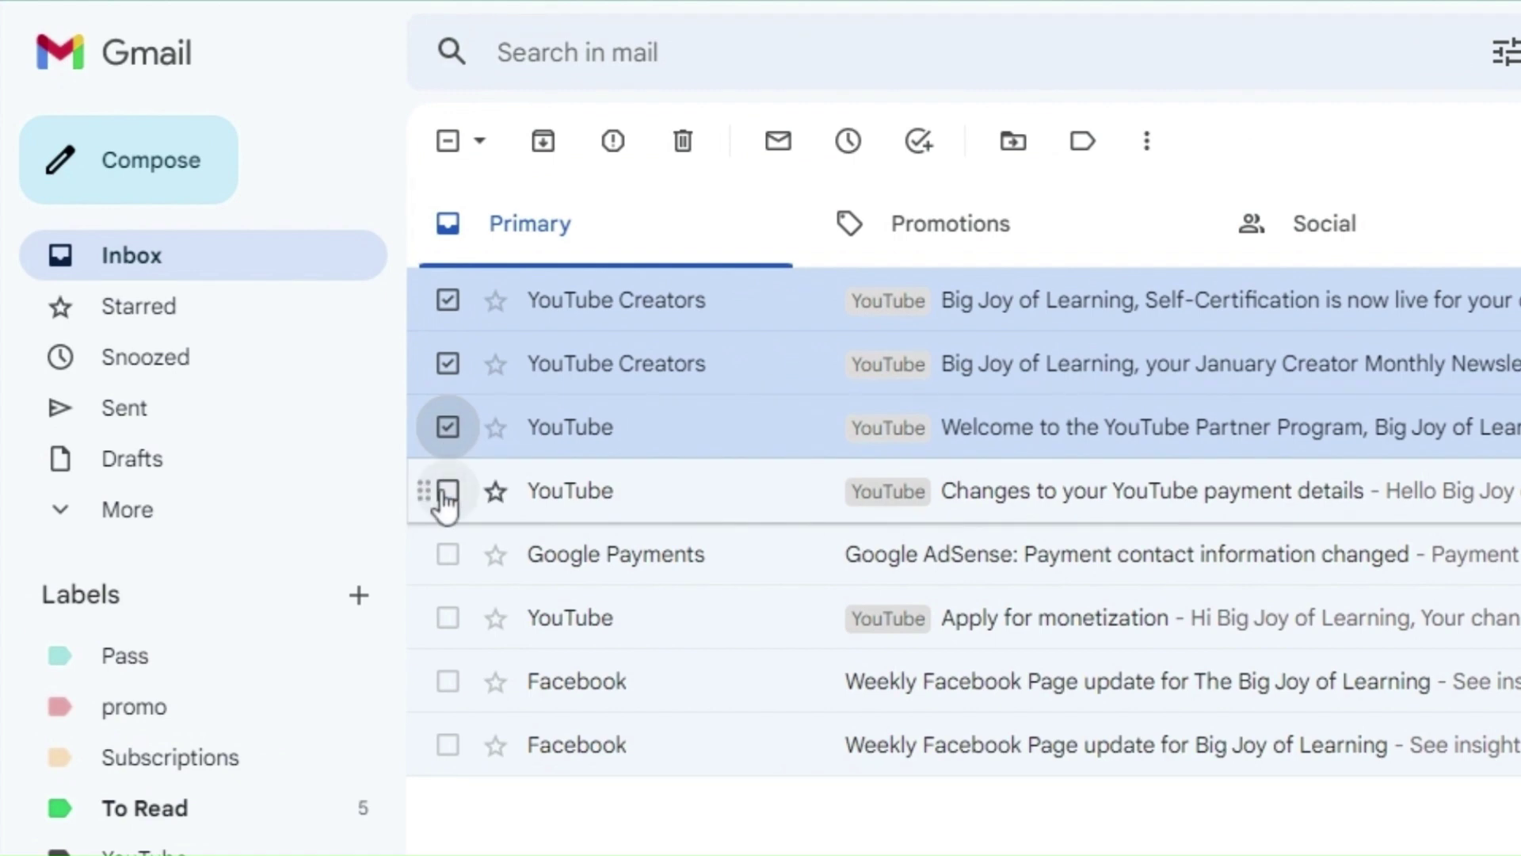
left_click(448, 491)
left_click(464, 616)
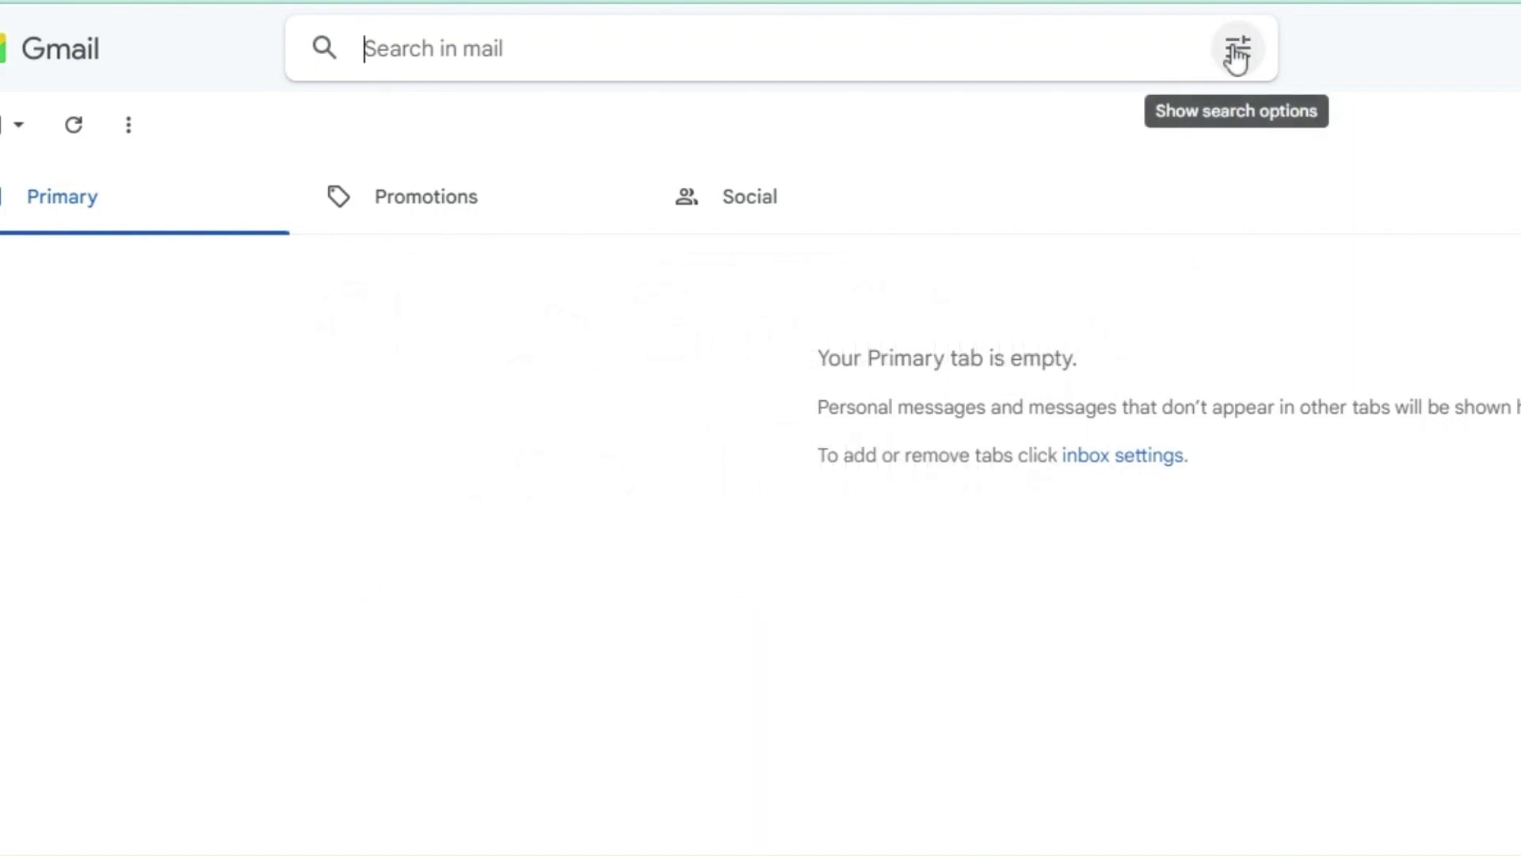
Step: Search for mail from the sender's address and turn that search into a new filter
left_click(1236, 54)
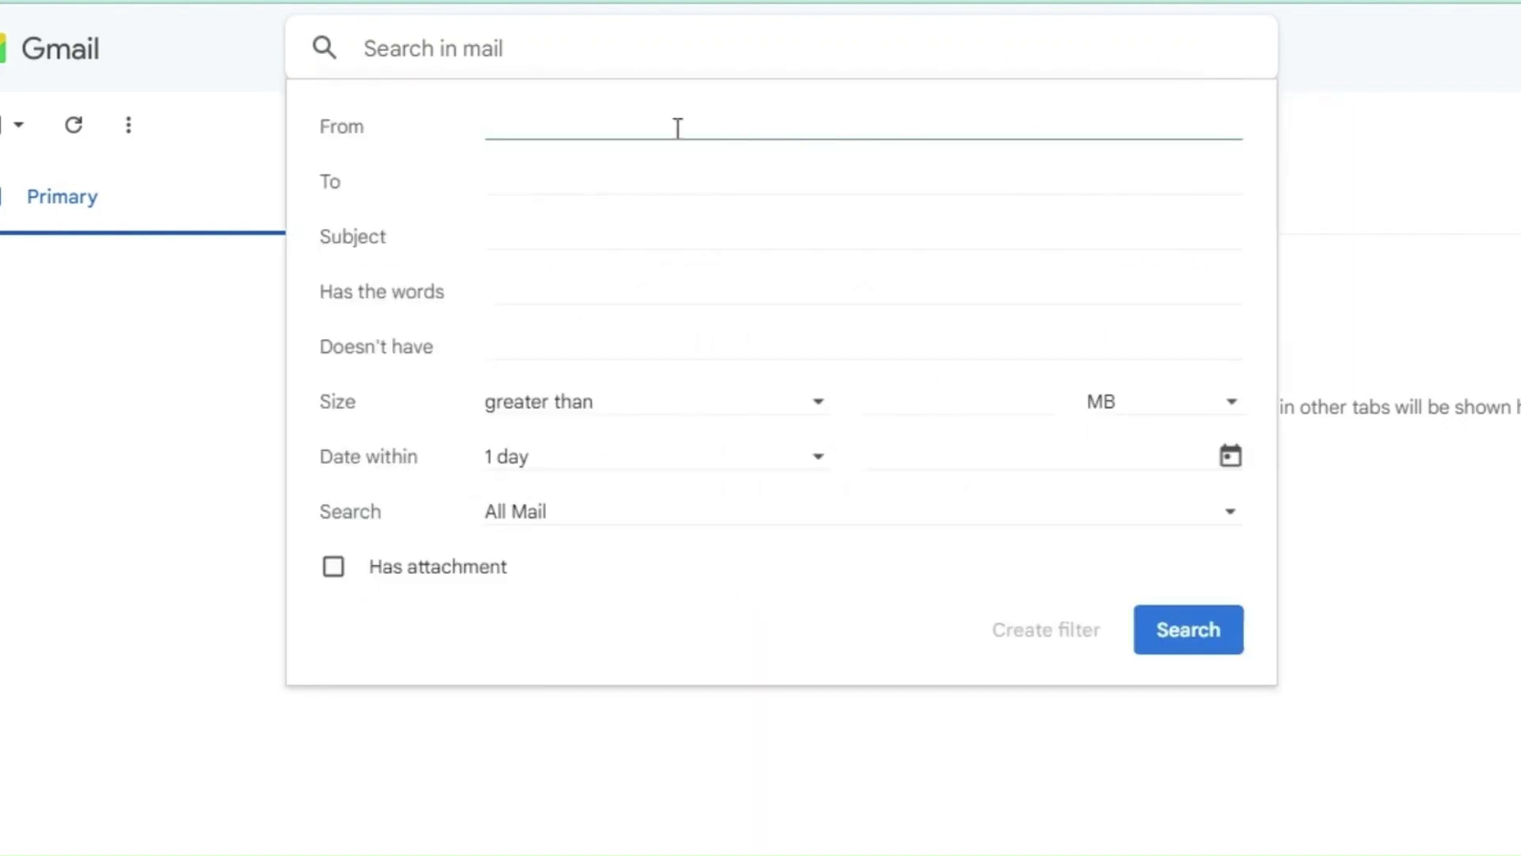
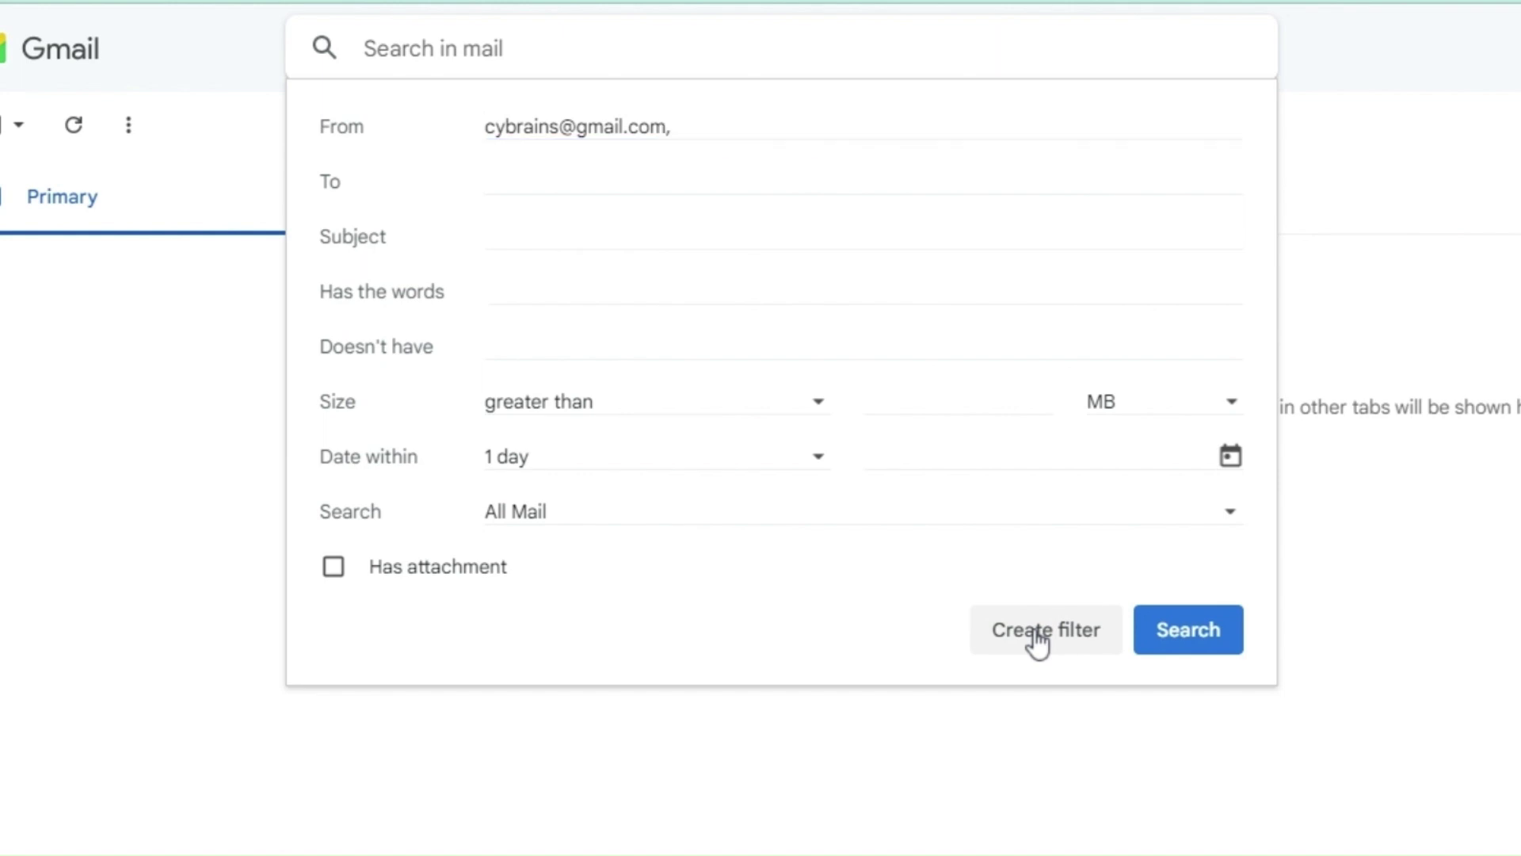
left_click(1038, 640)
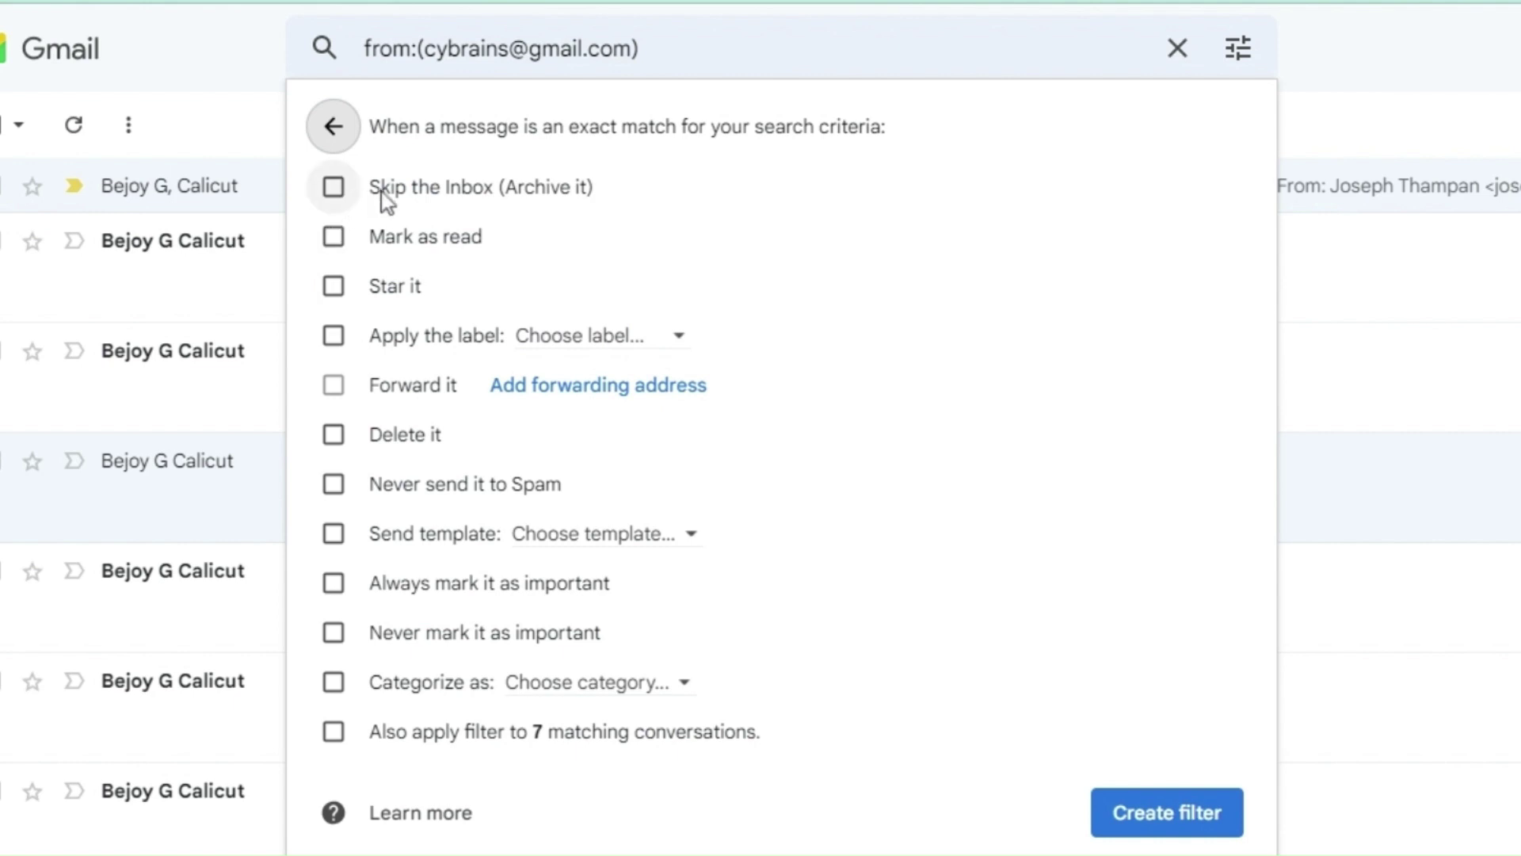
Step: Make the filter skip the Inbox and apply a new Personal label, then save it
left_click(348, 192)
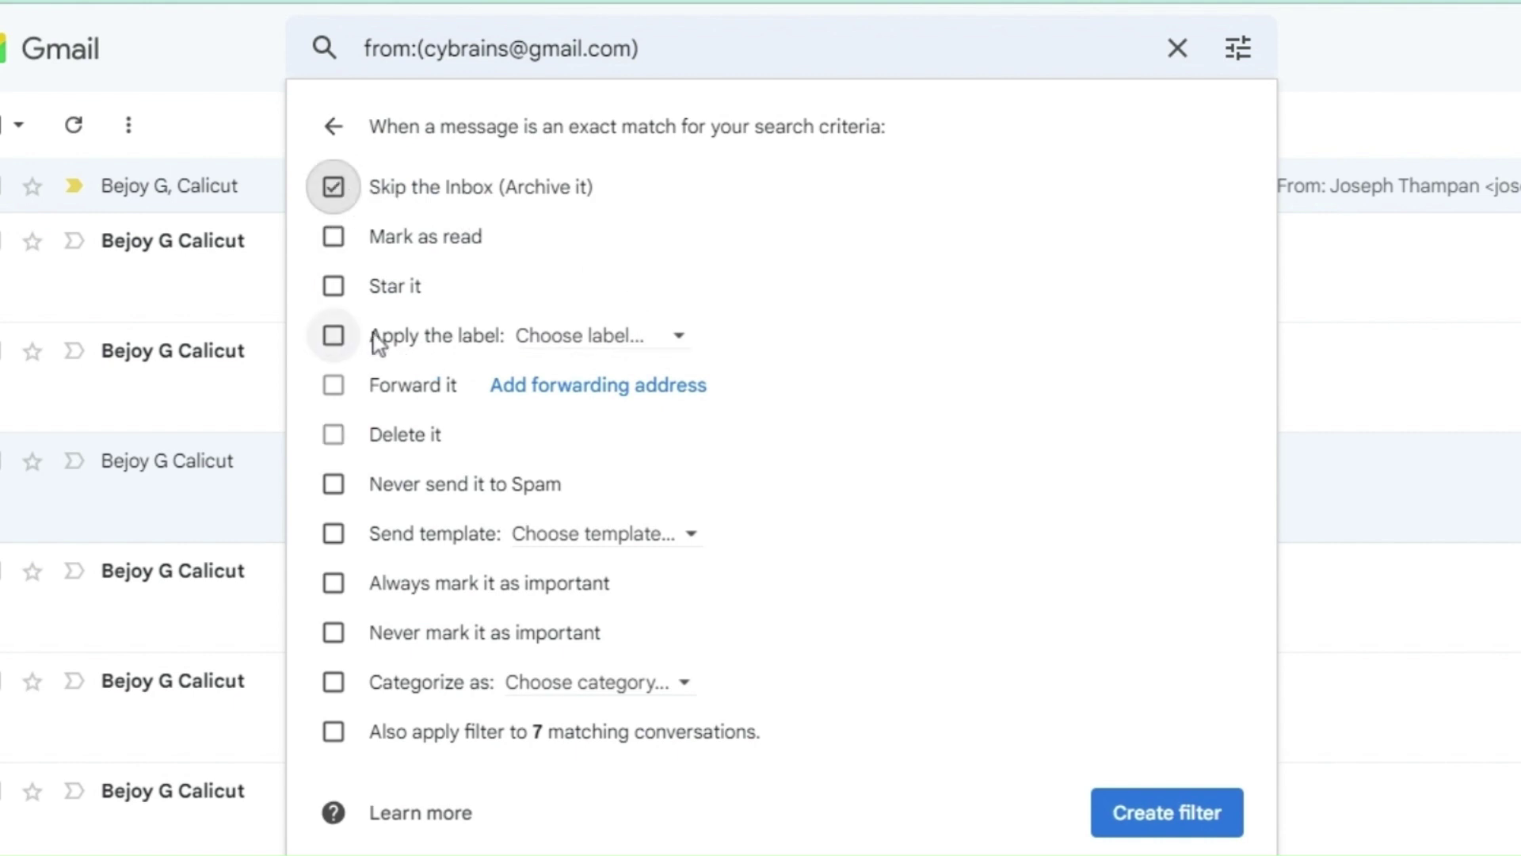
left_click(683, 348)
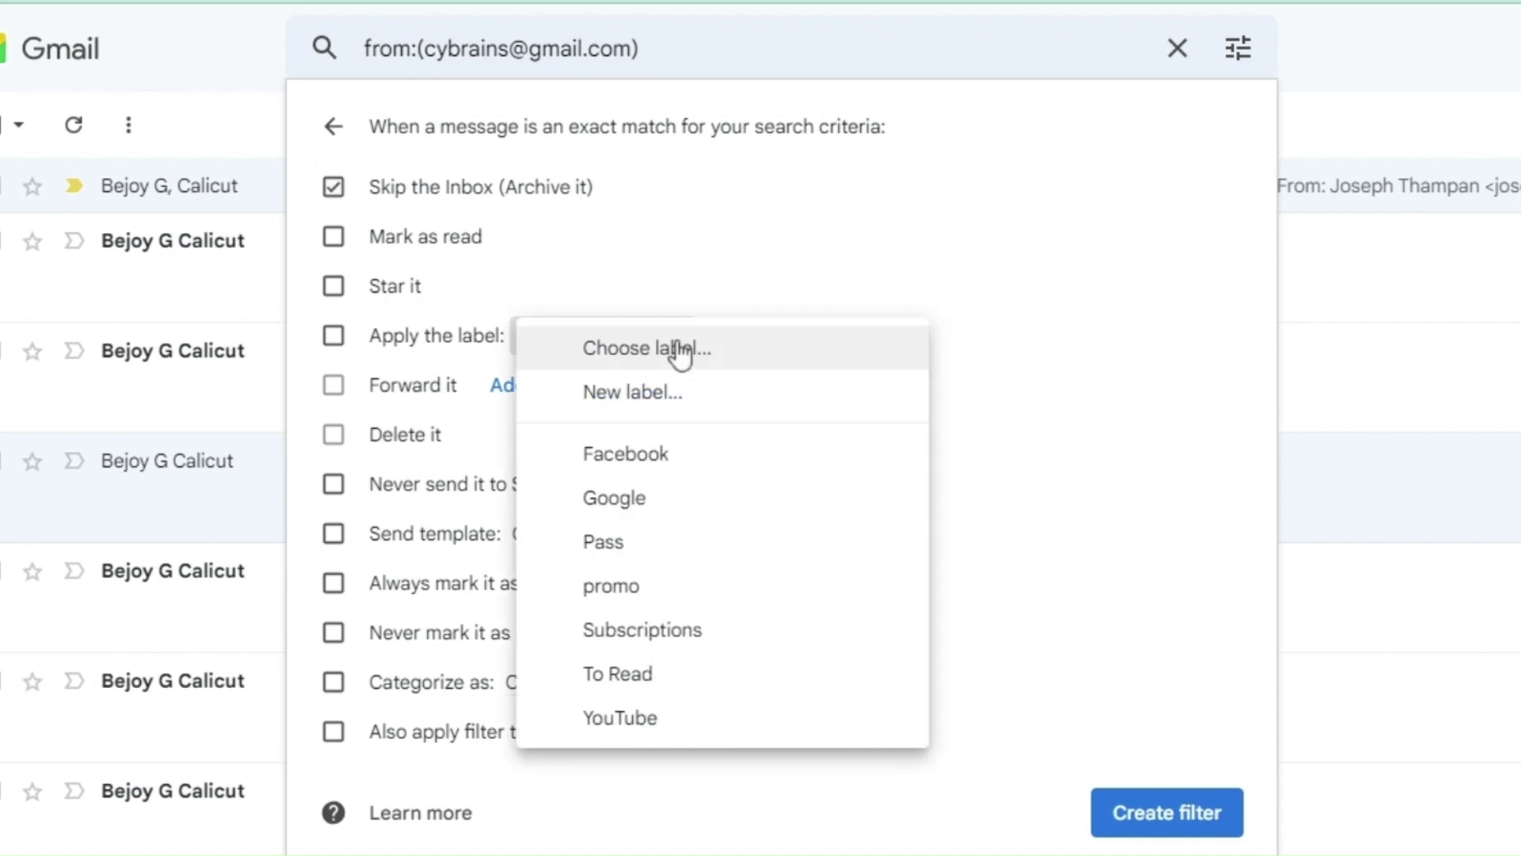
left_click(658, 396)
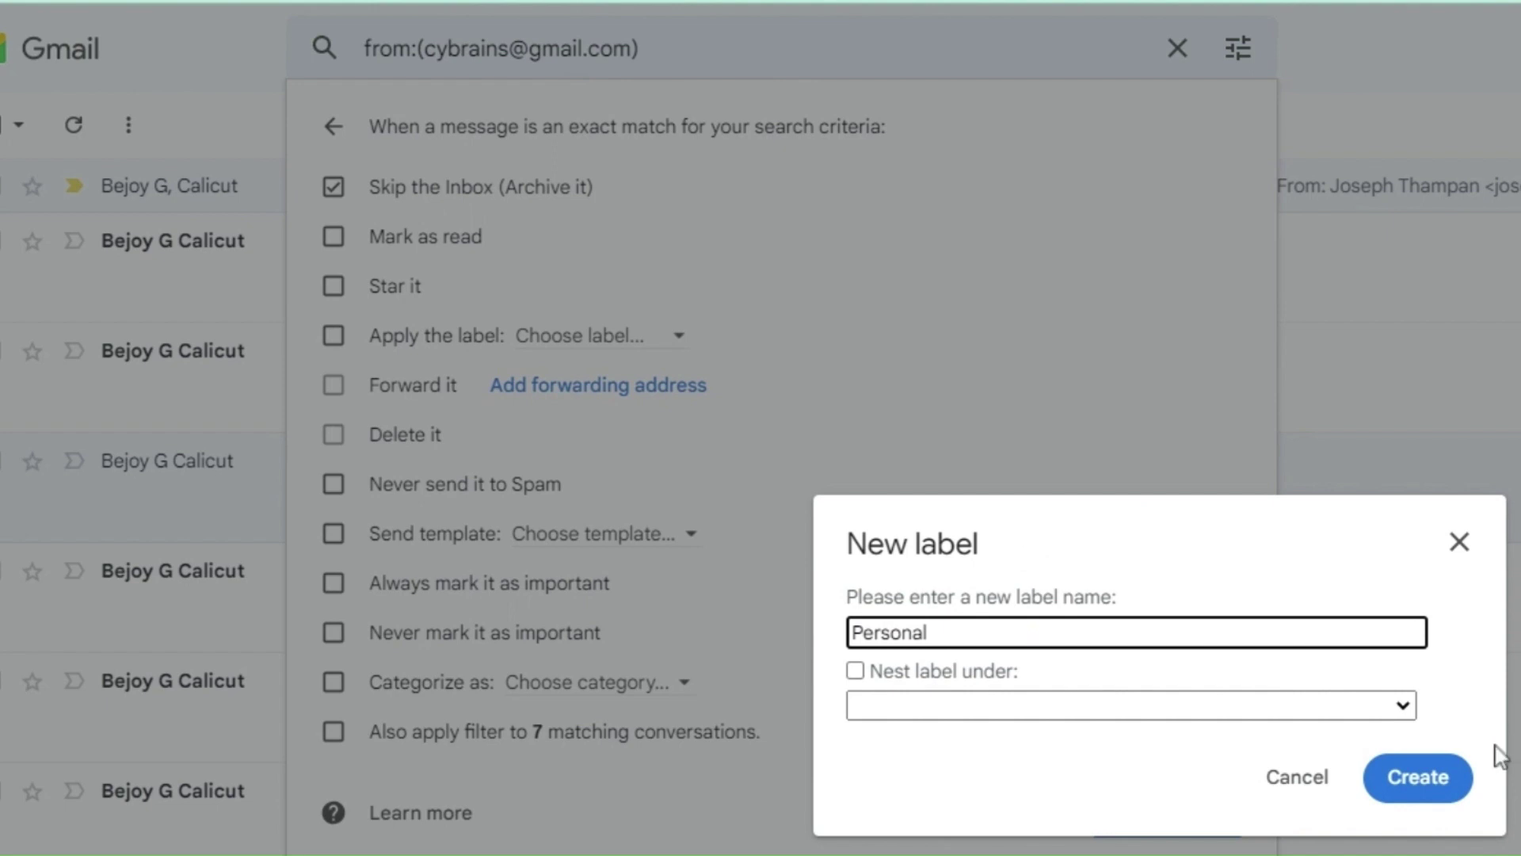
left_click(1431, 789)
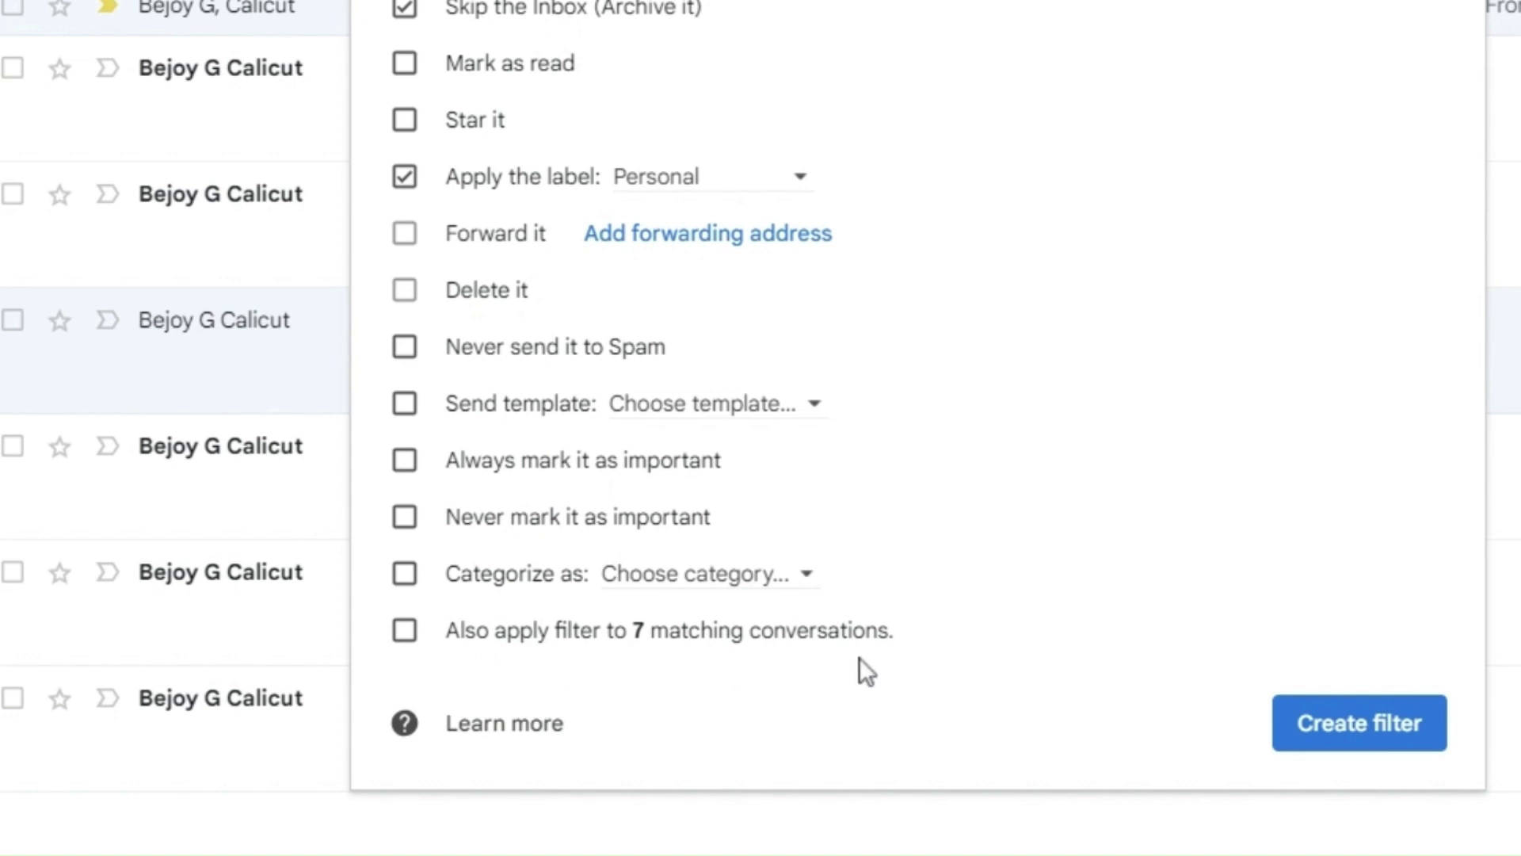
left_click(1384, 718)
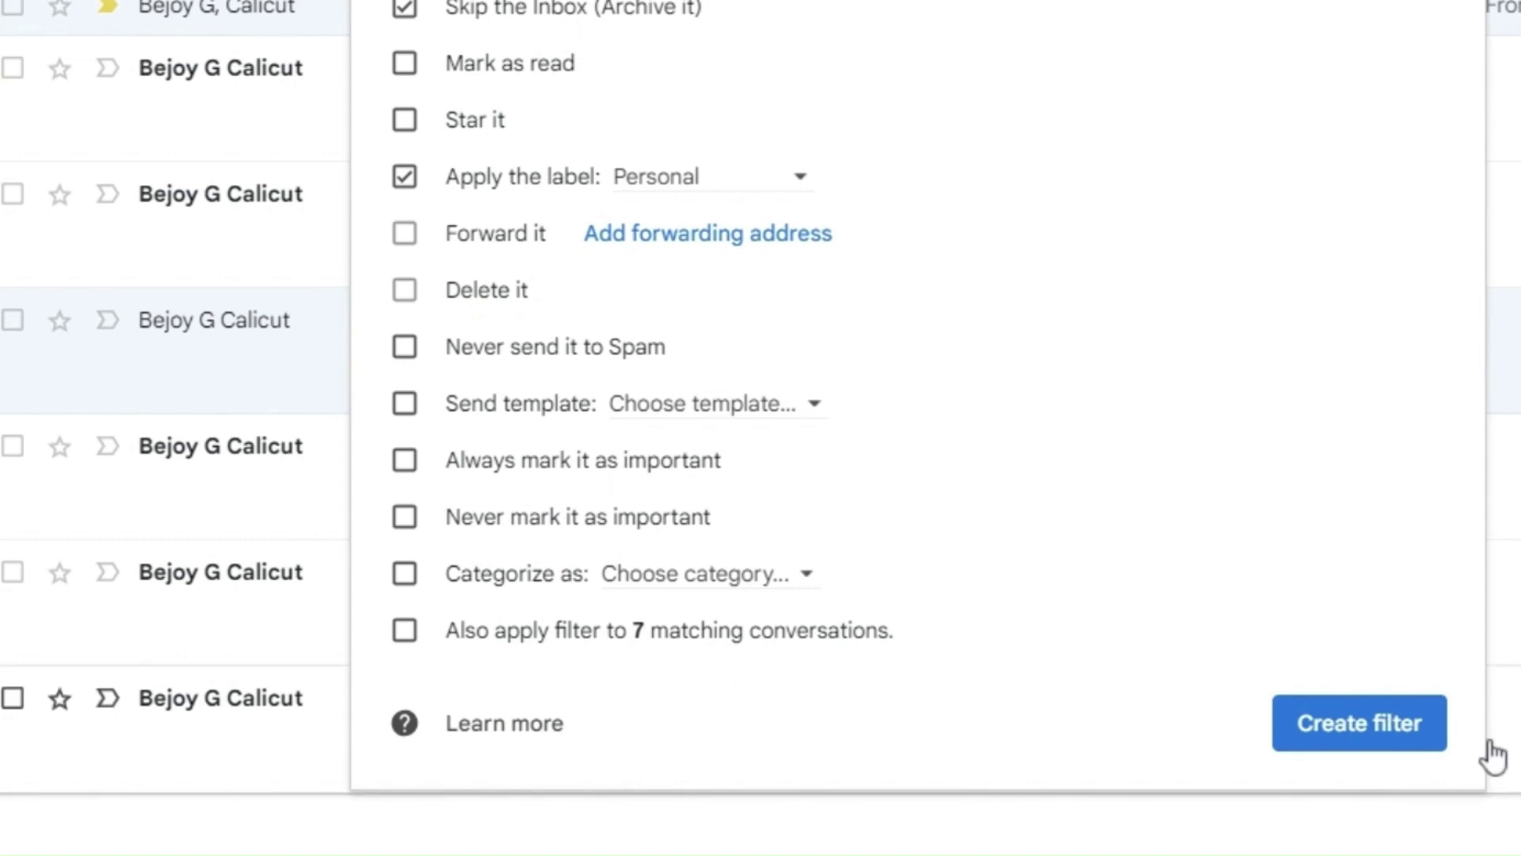
left_click(1345, 734)
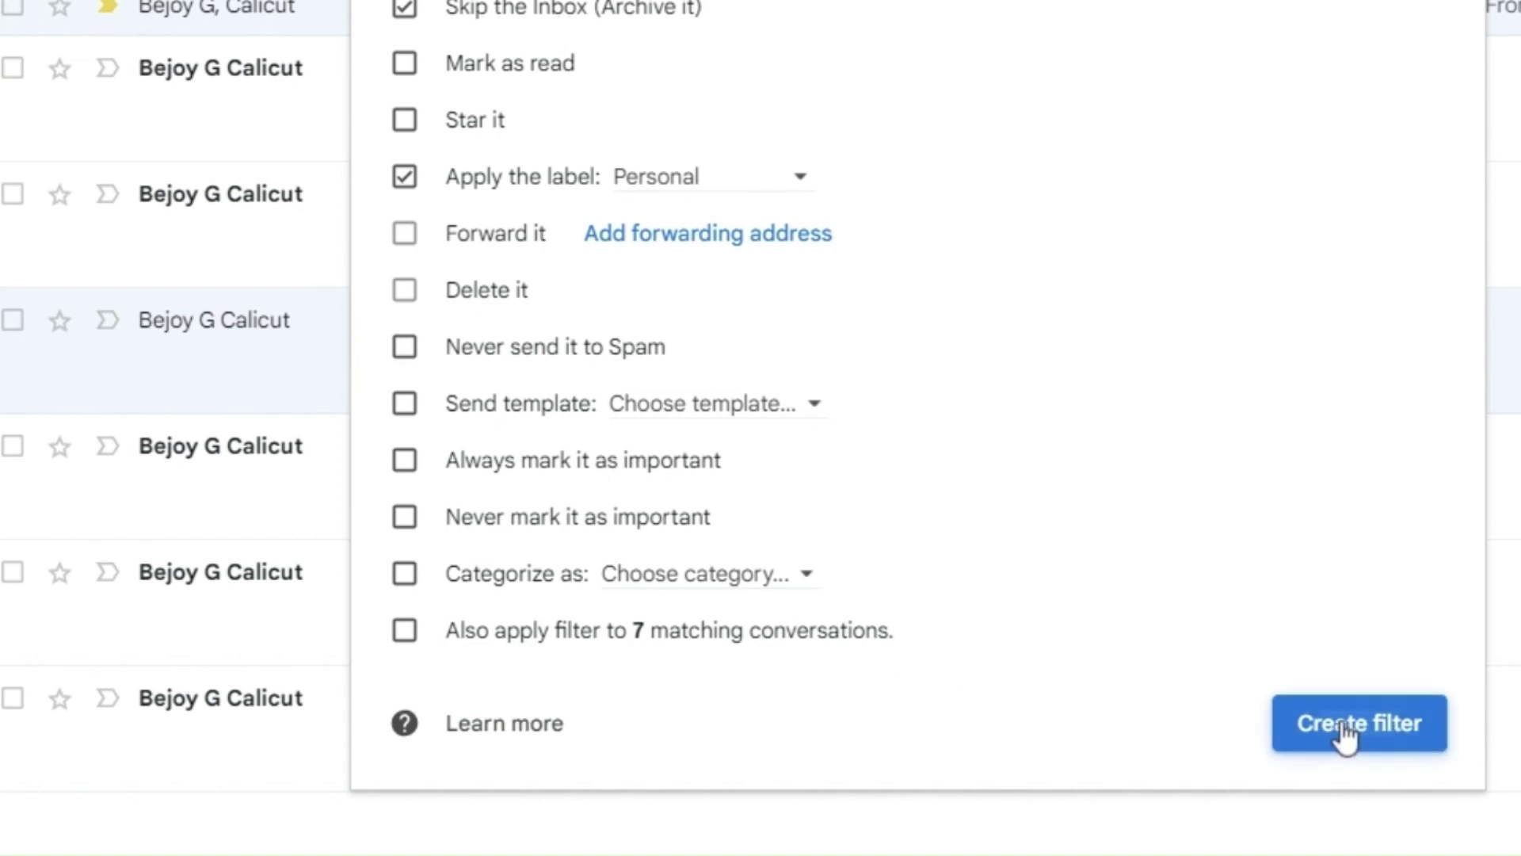
left_click(52, 3)
left_click(243, 655)
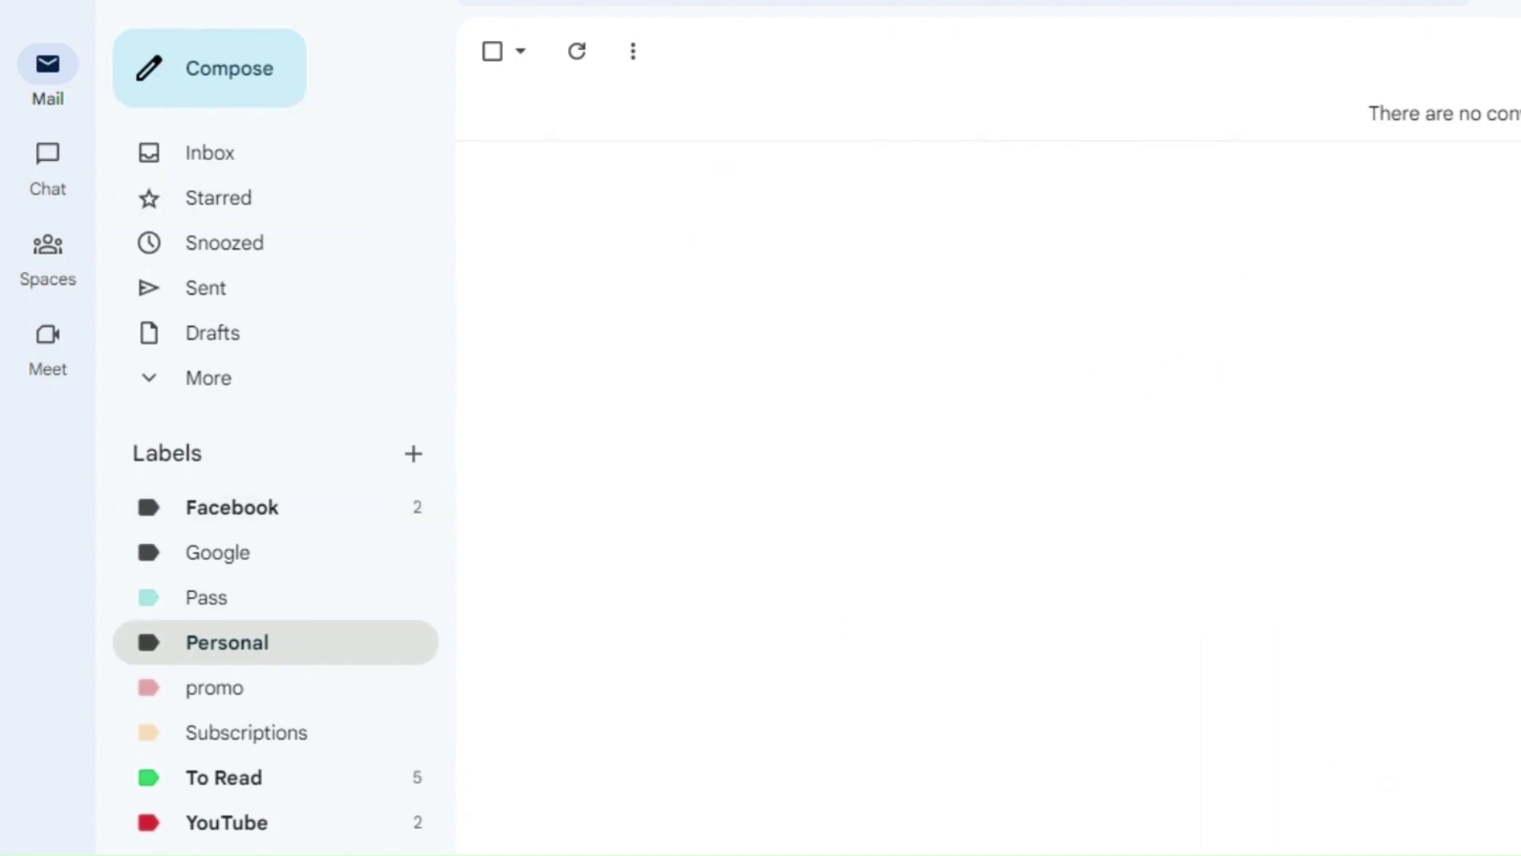
left_click(208, 152)
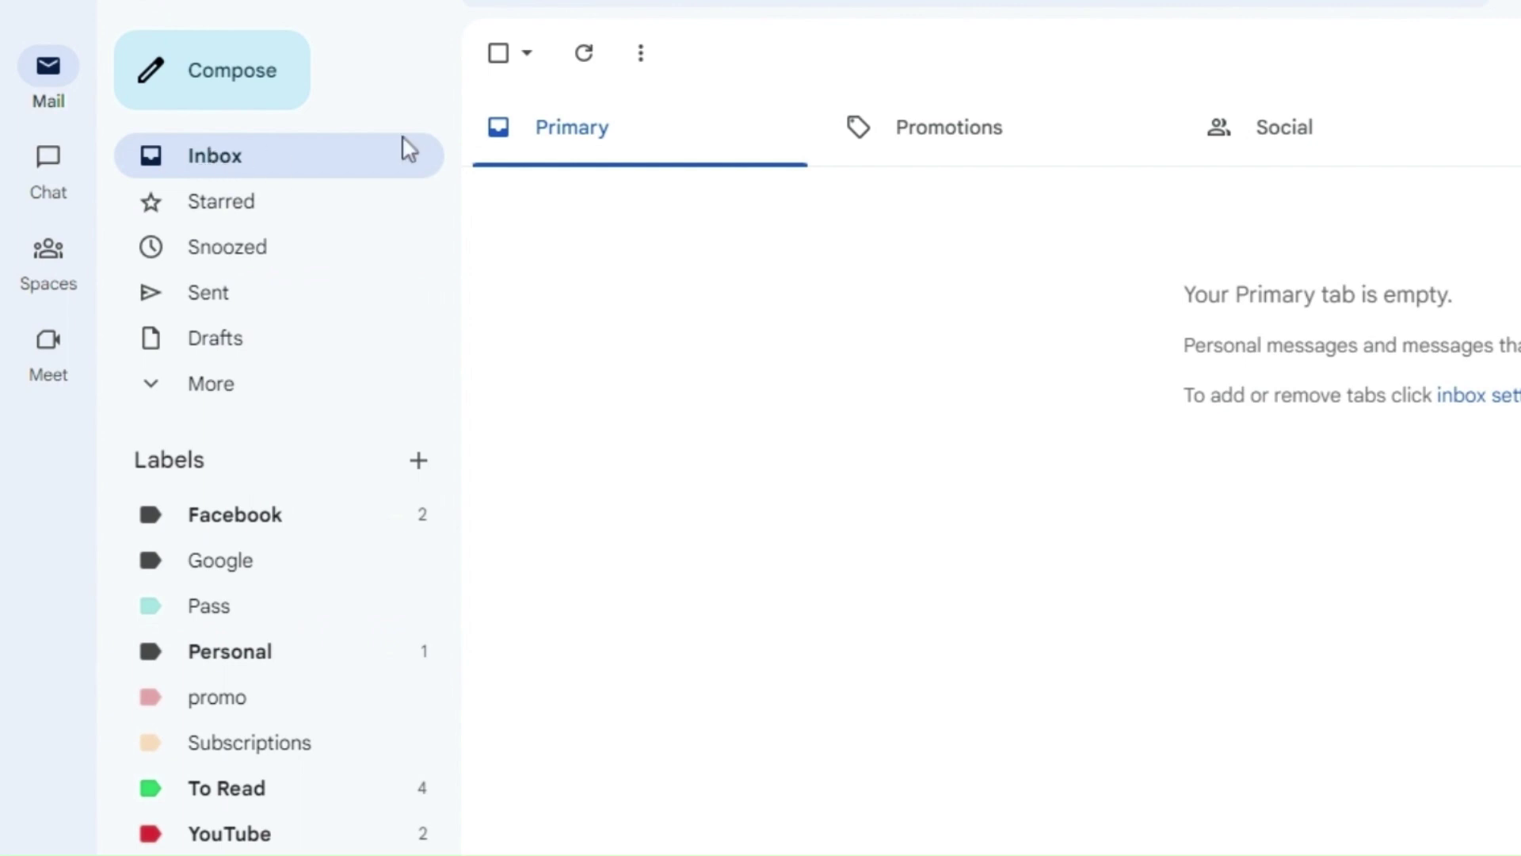
left_click(233, 669)
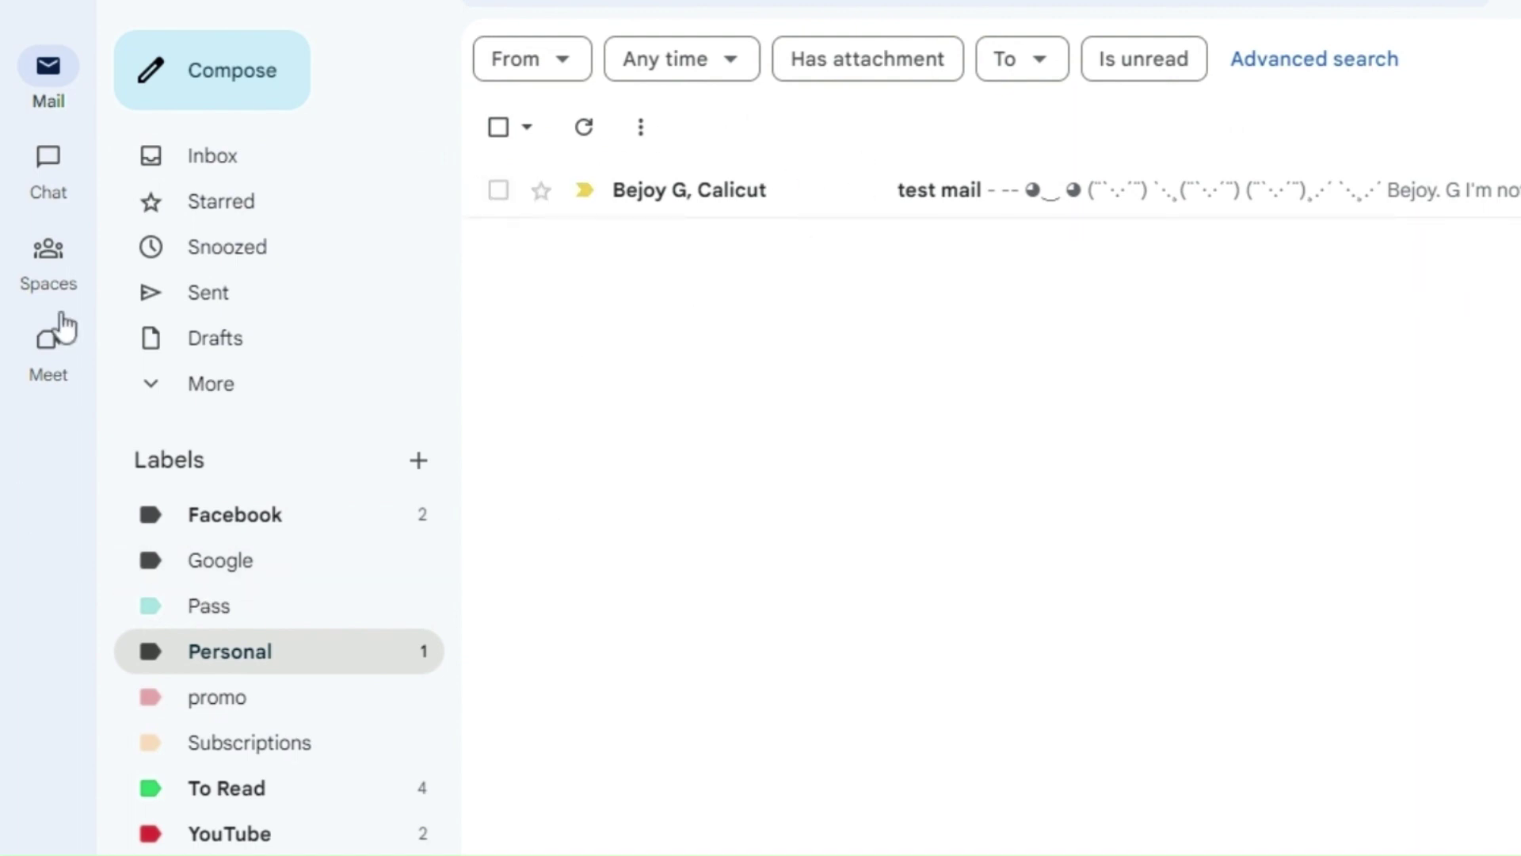
left_click(206, 159)
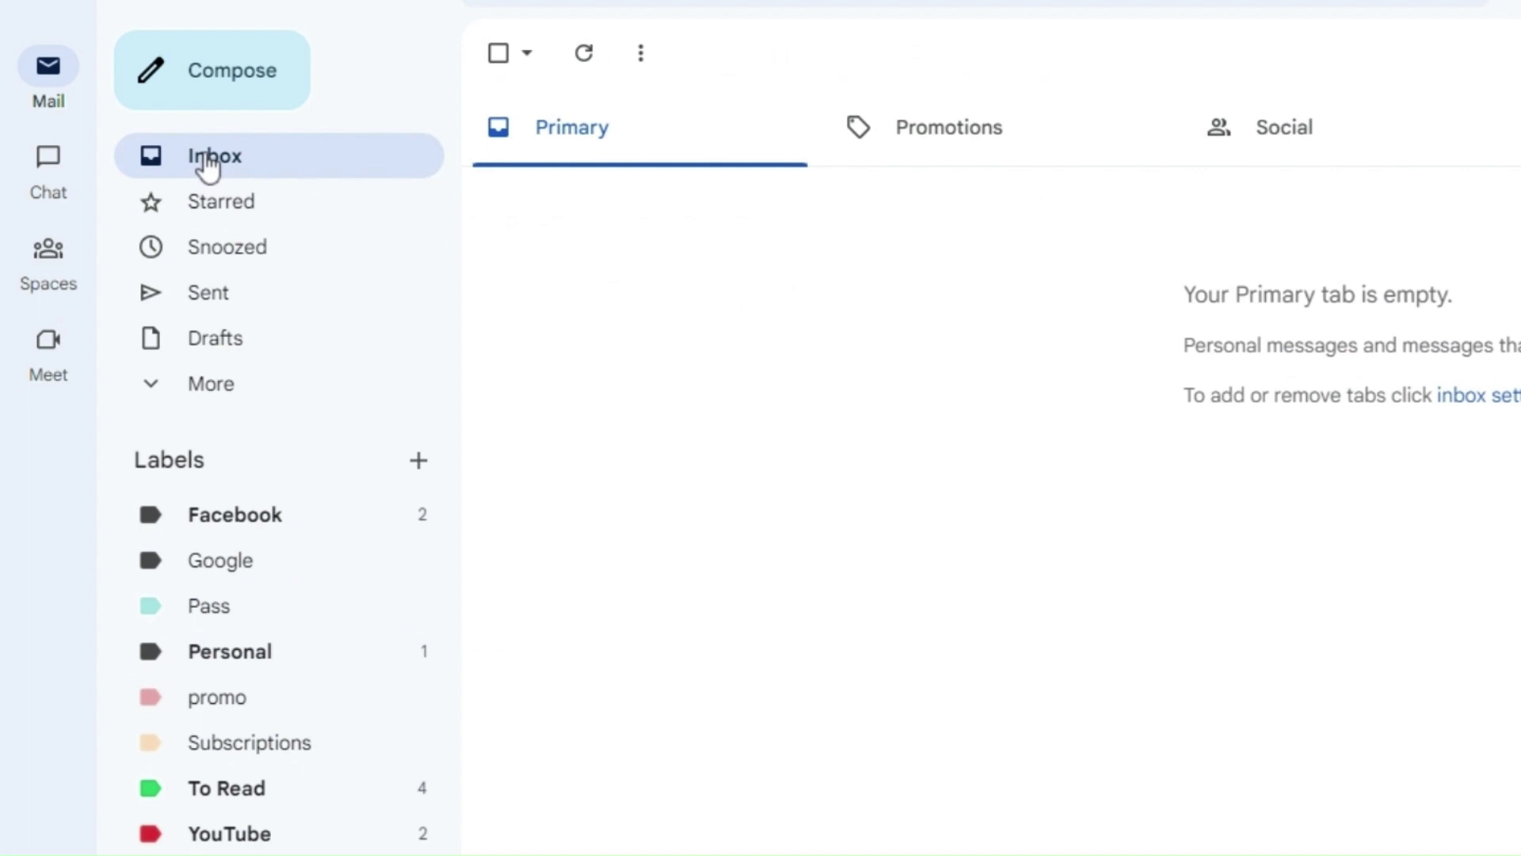